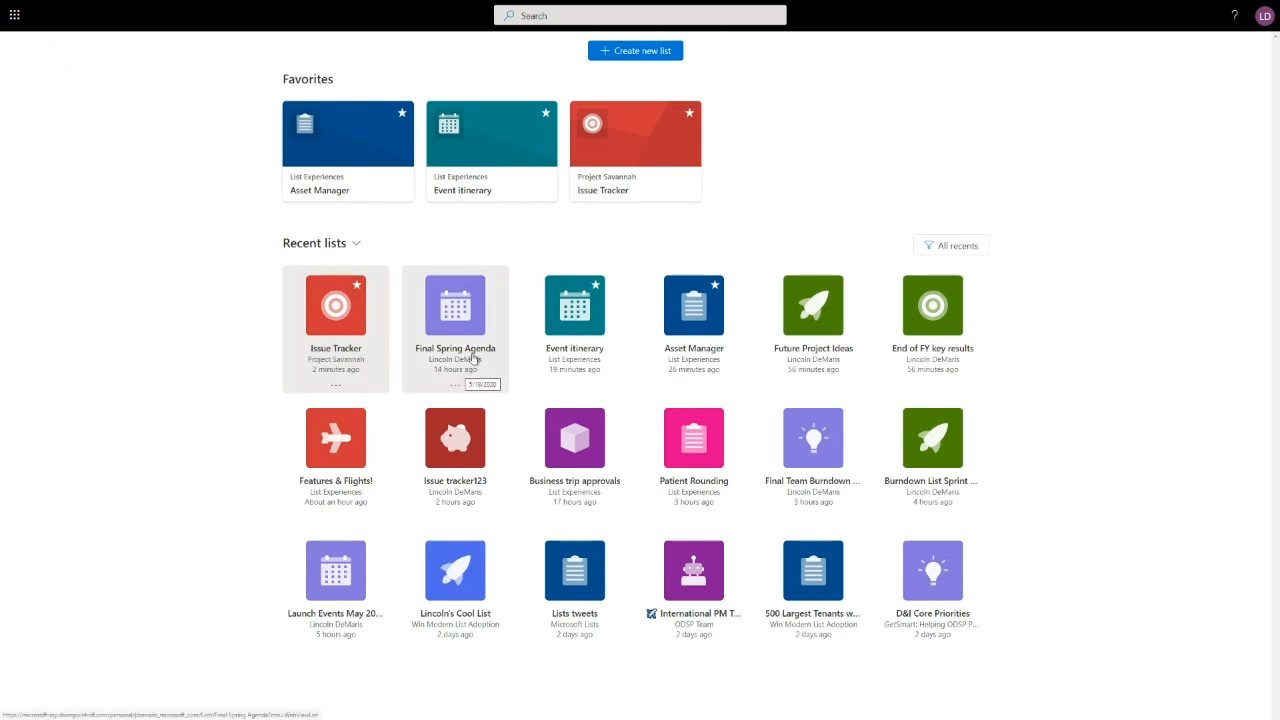
- Star Final Spring Agenda as a favourite, then unstar it again
mouse_move(477, 321)
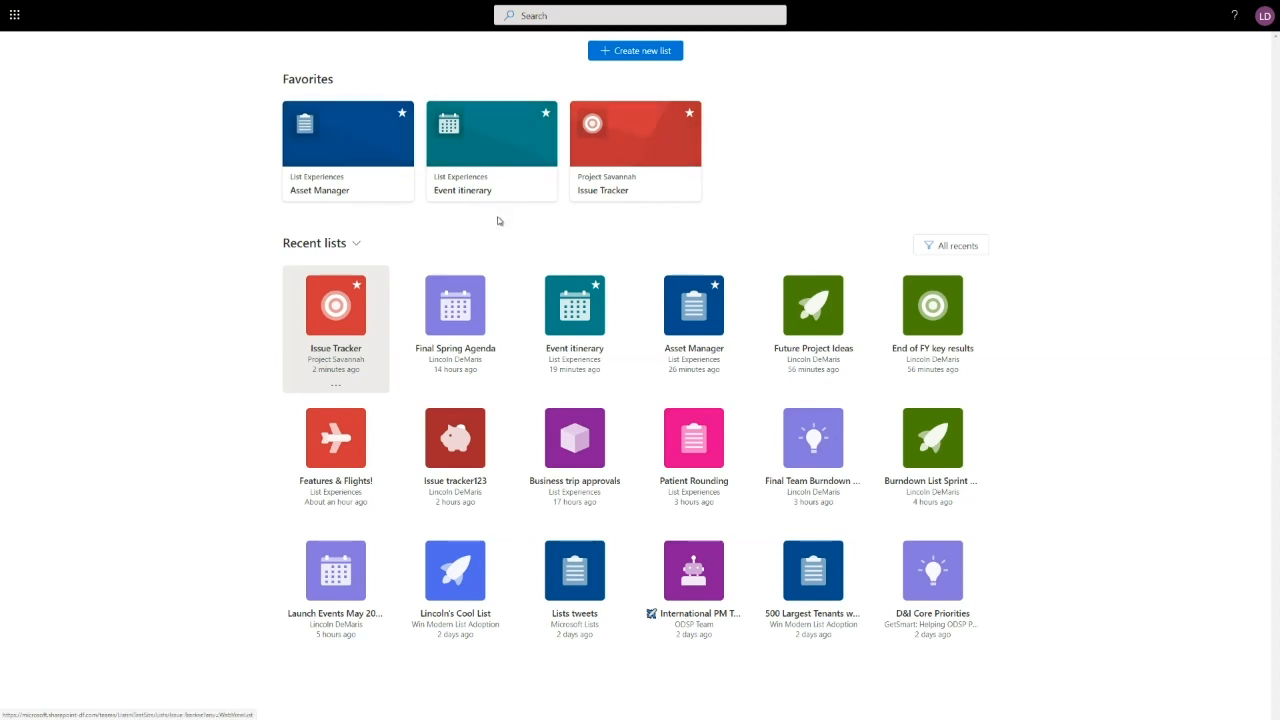
click(476, 286)
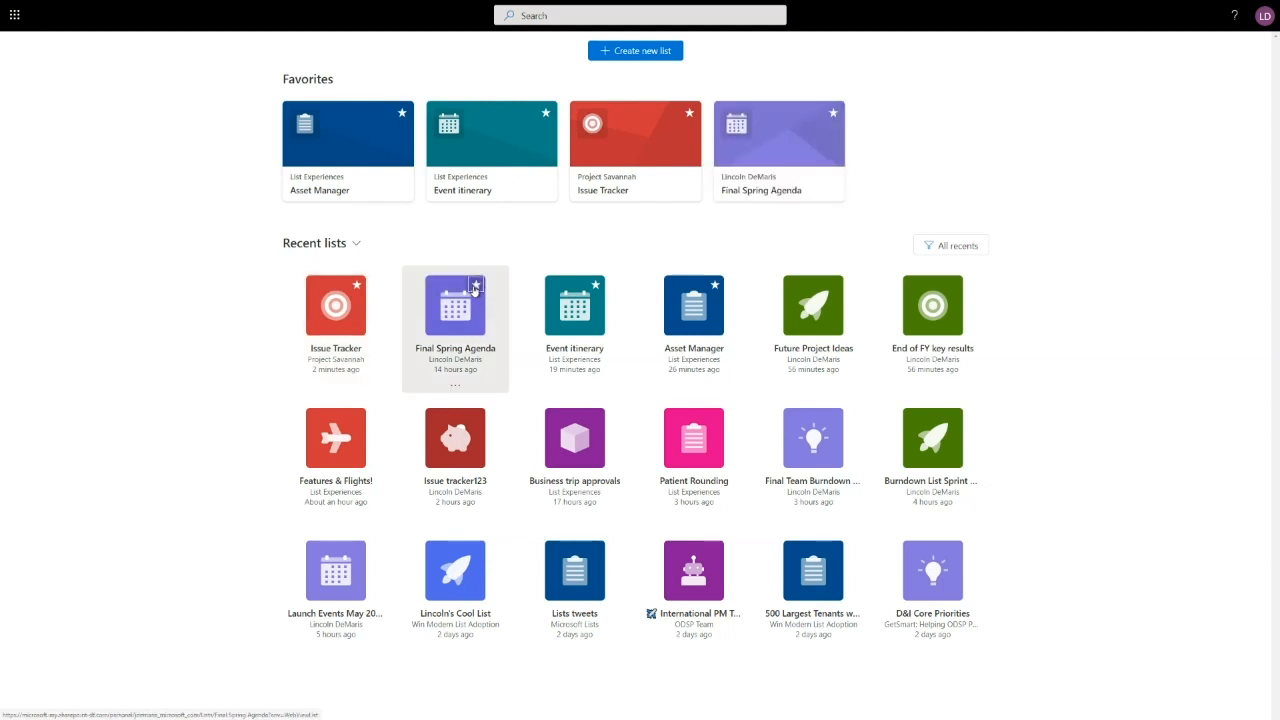
click(830, 116)
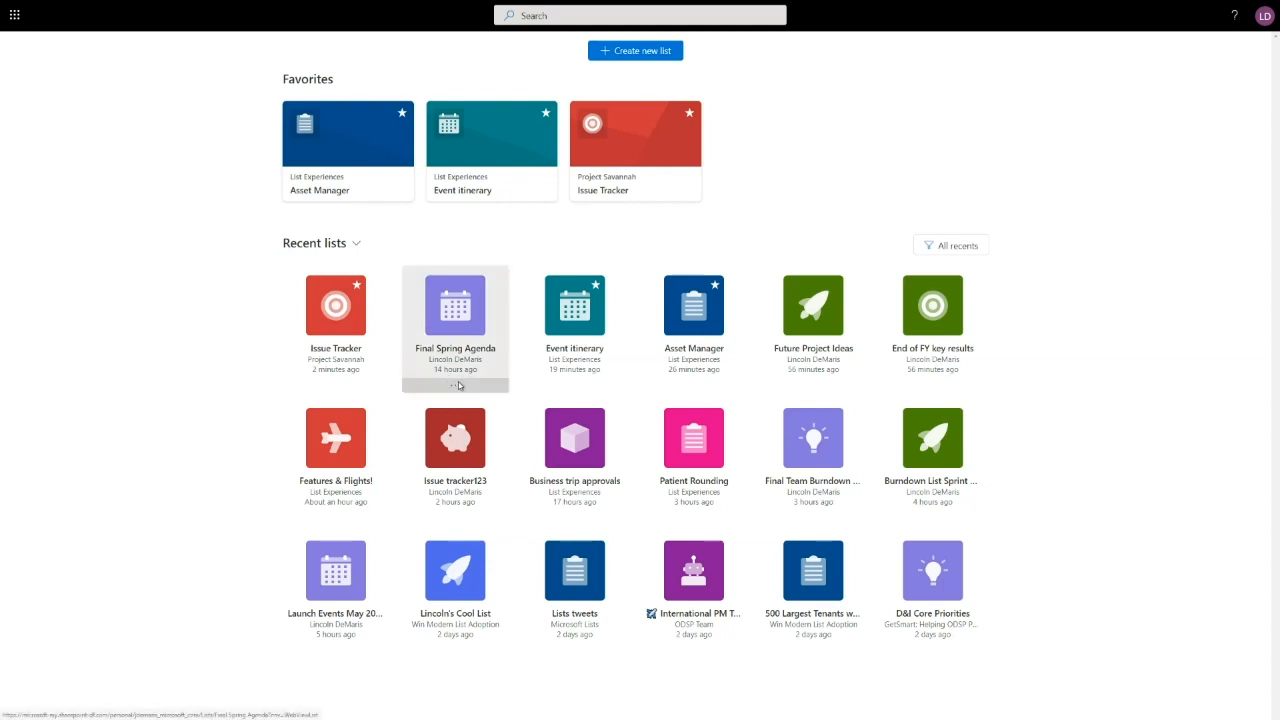
- Restyle Final Spring Agenda with a pink colour and piggy-bank icon, and save
click(461, 387)
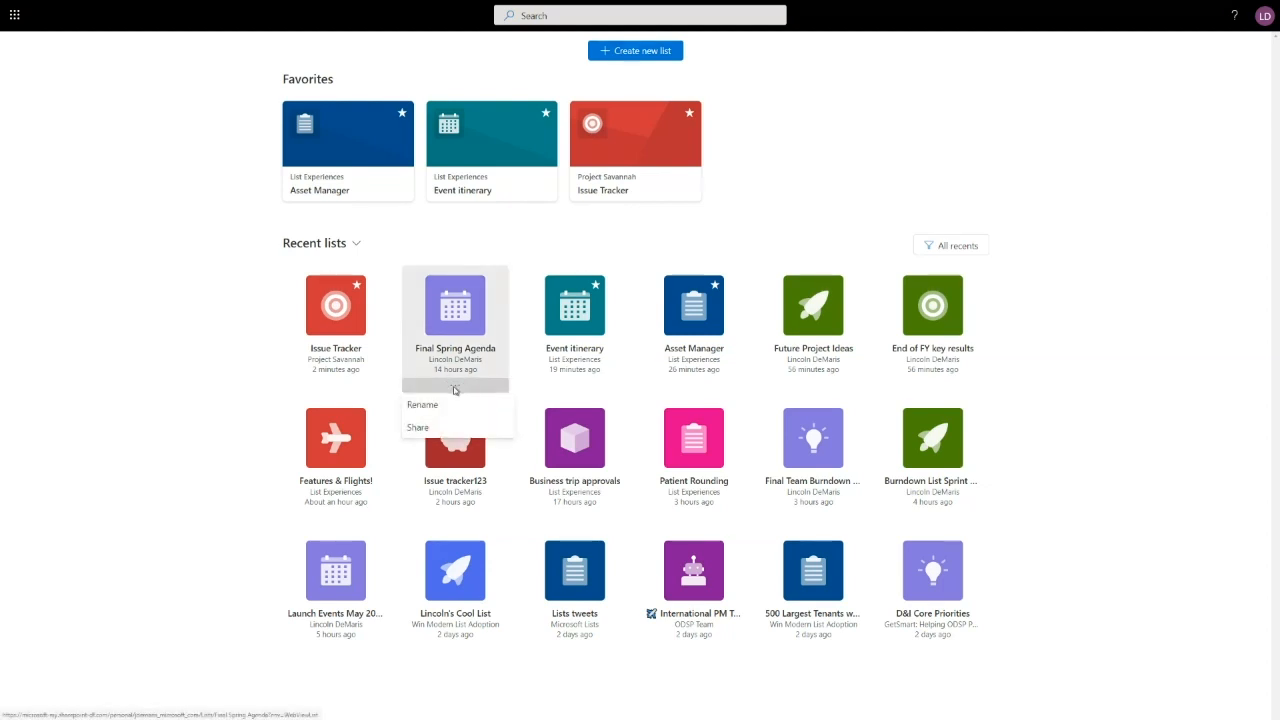
click(424, 405)
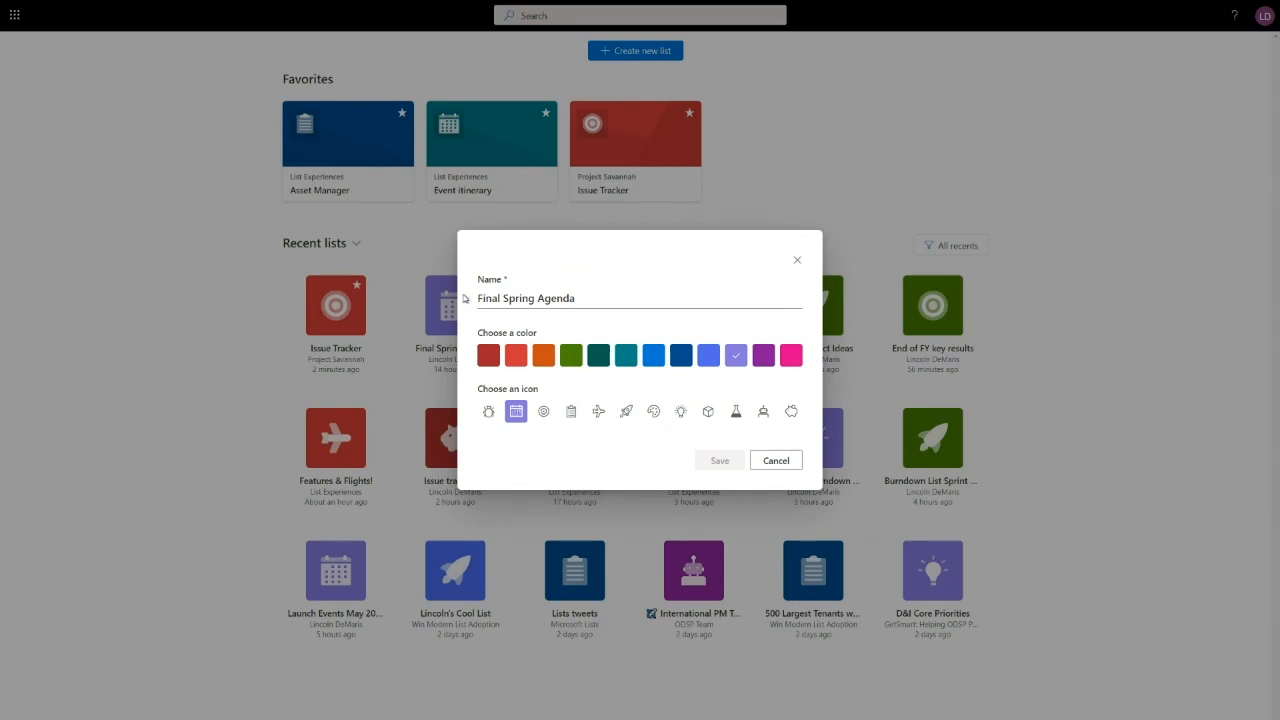
click(789, 360)
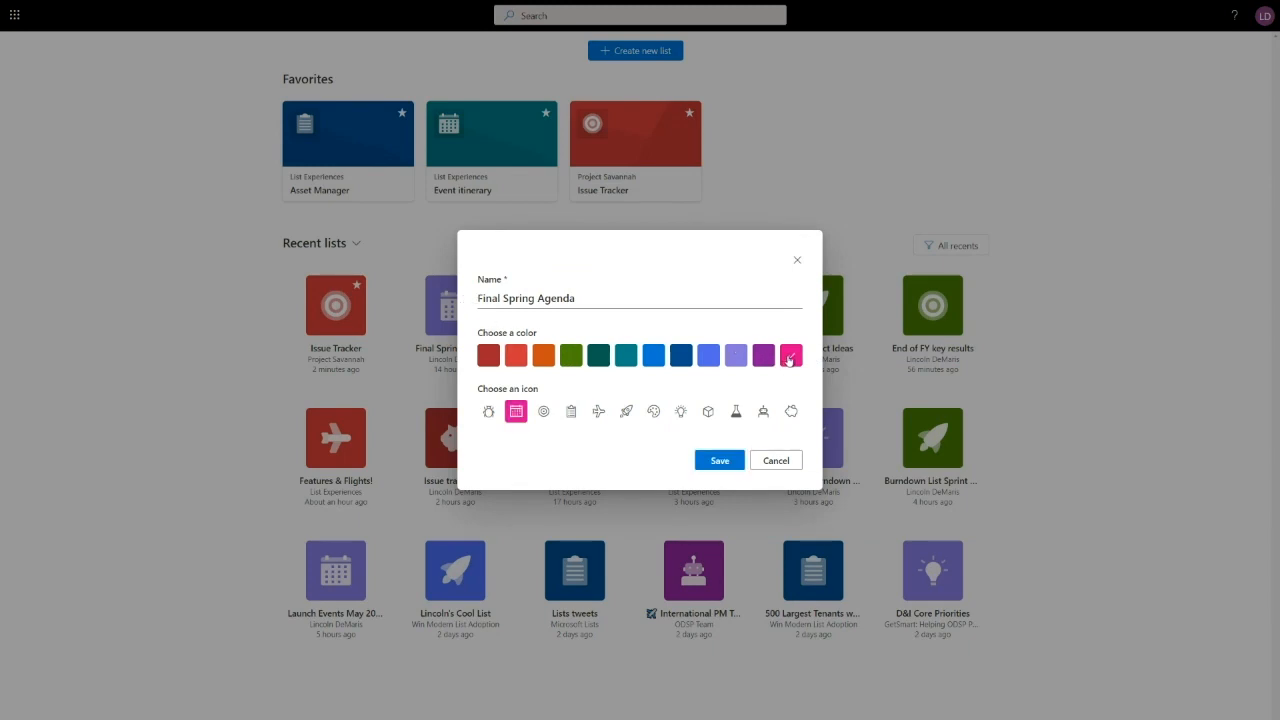
click(792, 413)
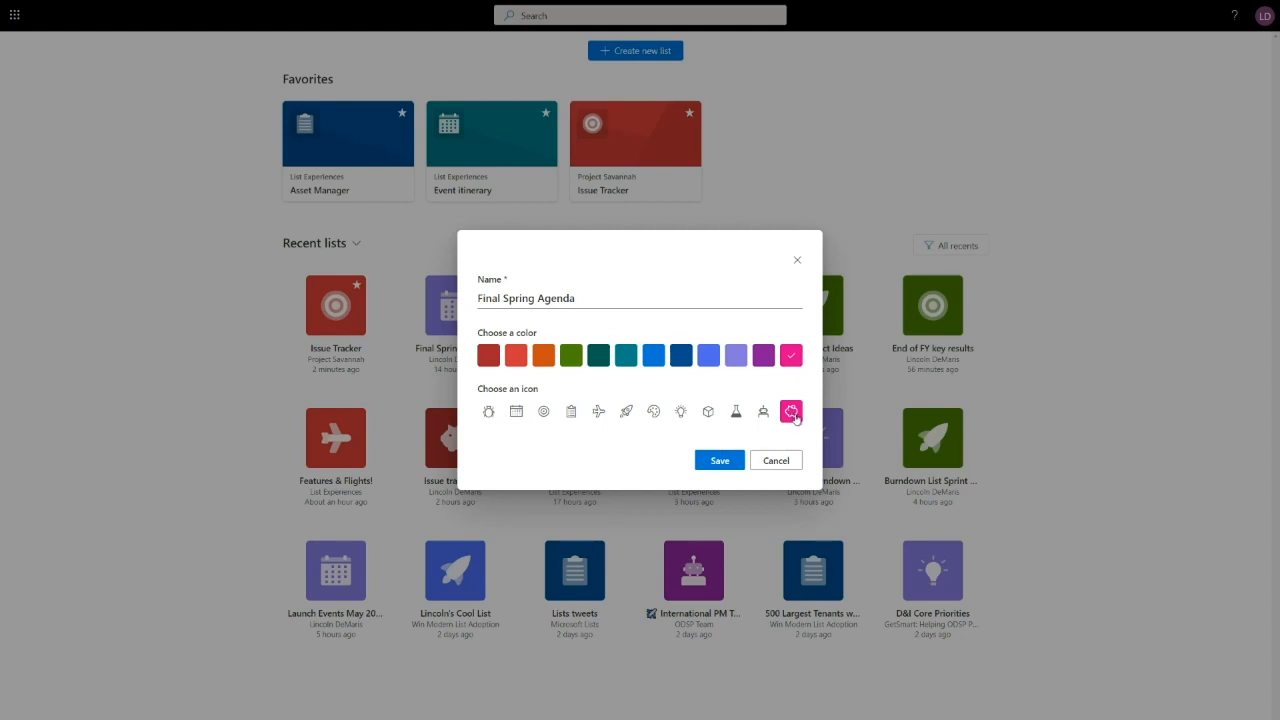
click(718, 463)
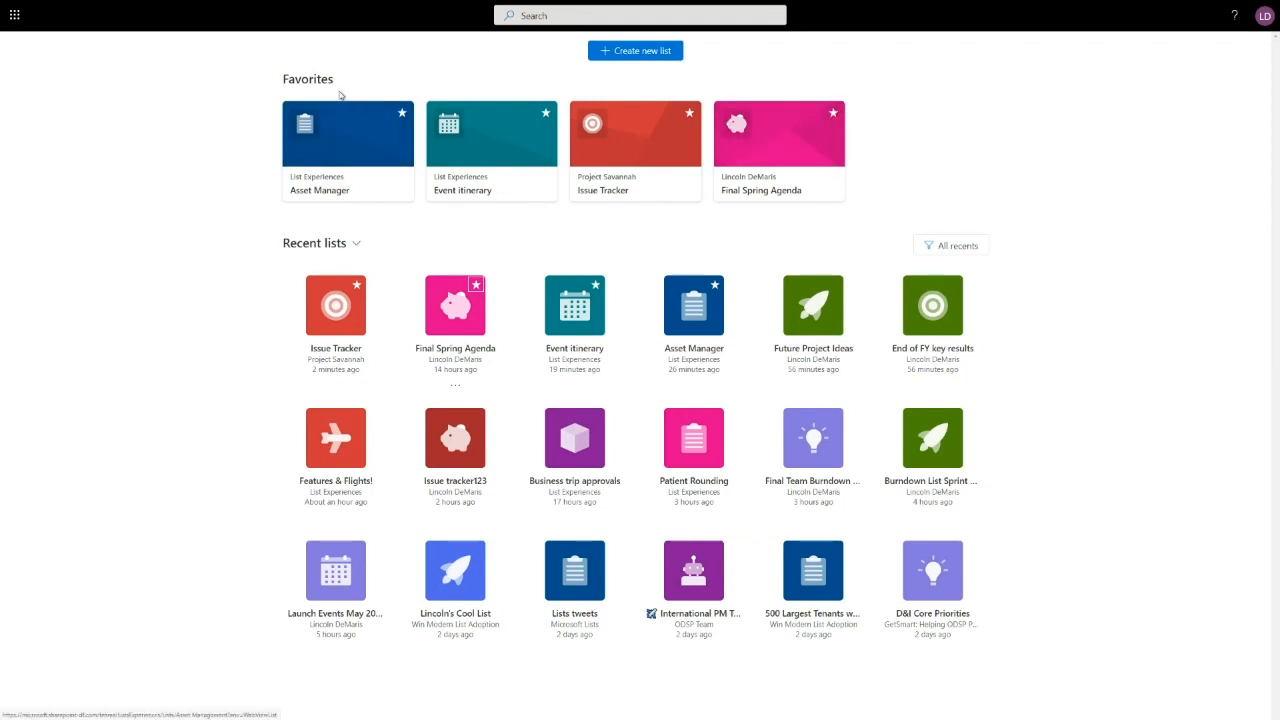
- Unfavourite Final Spring Agenda, view Future Project Ideas, then return to the Lists home page
click(834, 114)
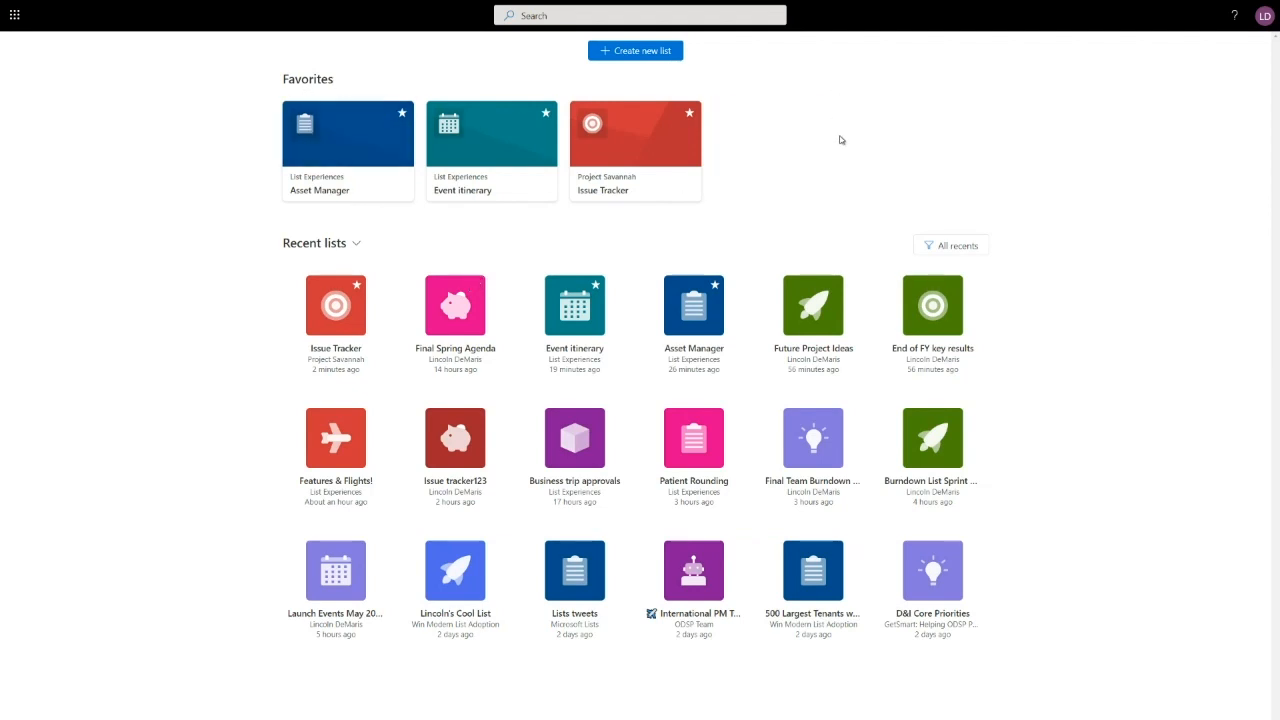
click(821, 354)
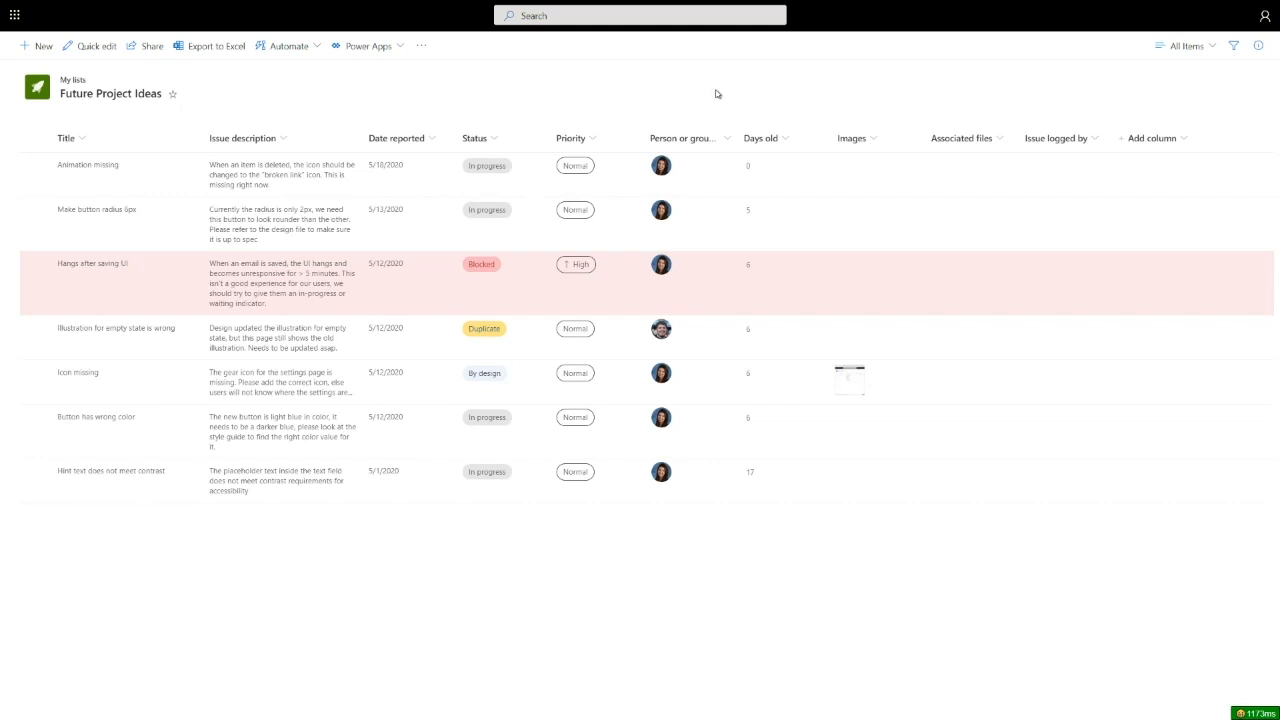
key(alt+Left)
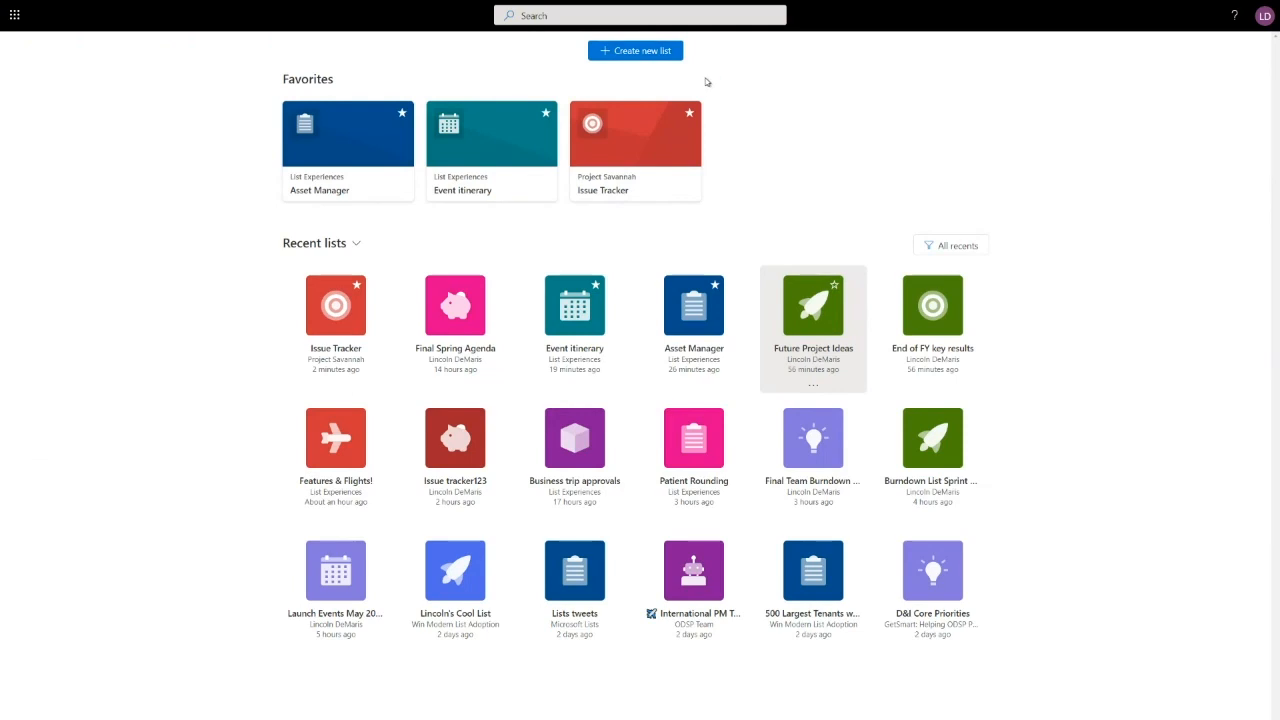
- Browse the Customer-Driven and Content Services and Insights sites under From existing list, then return to the creation options
click(632, 52)
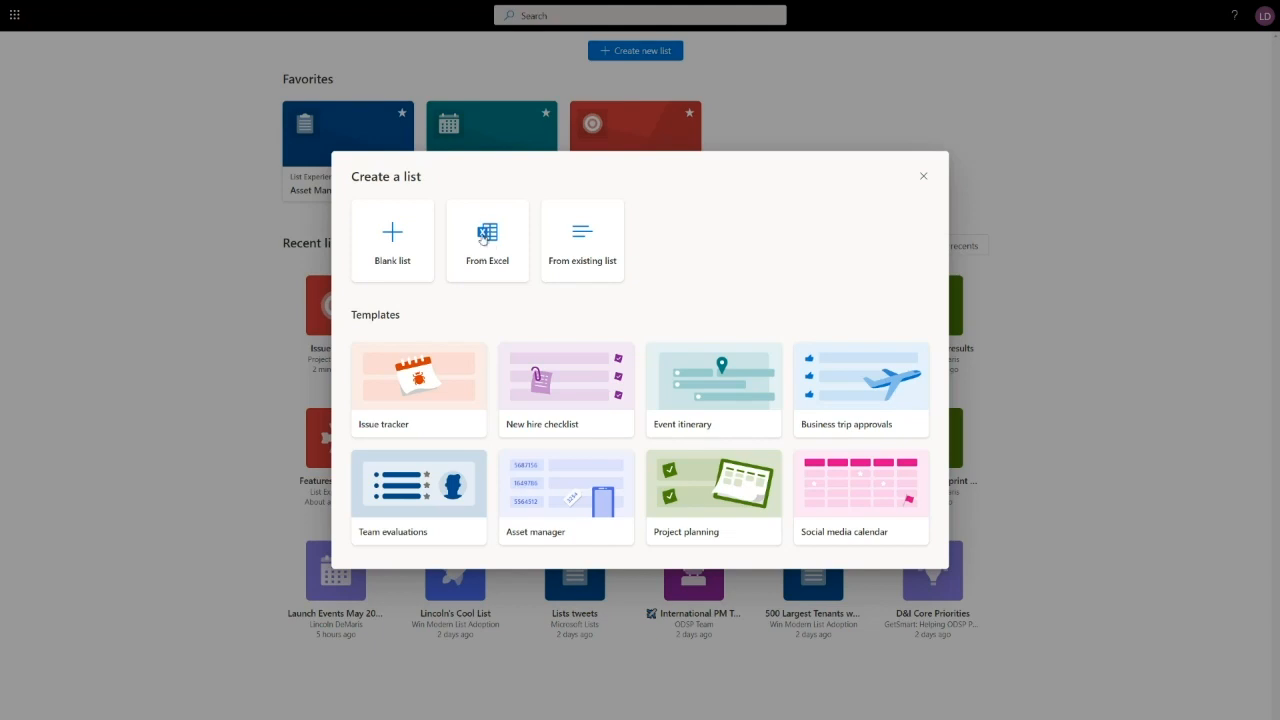
click(584, 245)
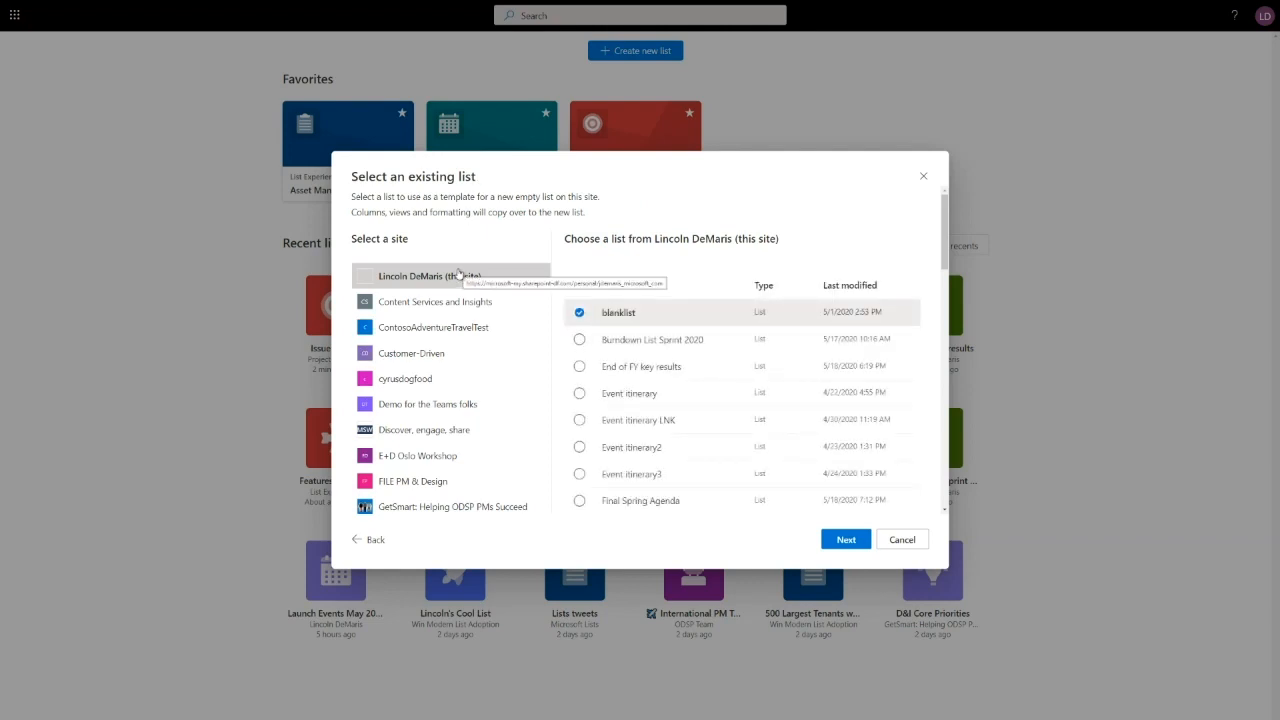
scroll(443, 296, down, 1)
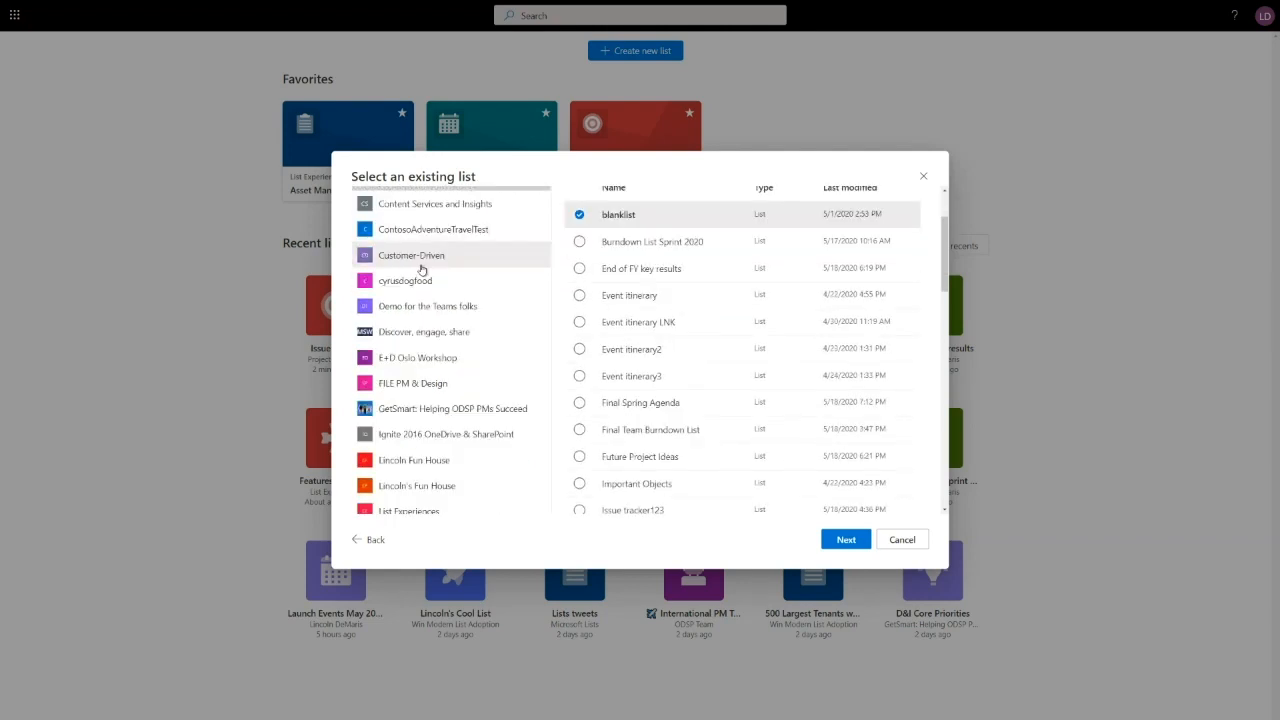
click(420, 258)
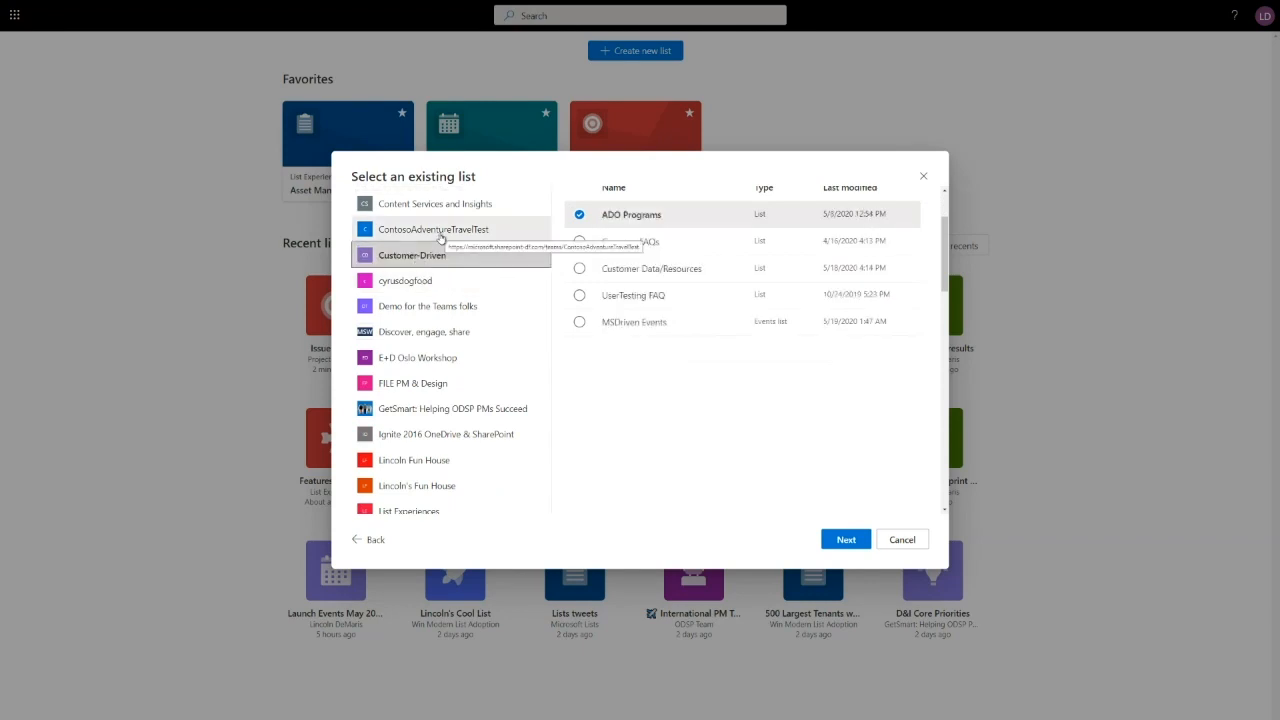
scroll(440, 240, up, 1)
click(450, 253)
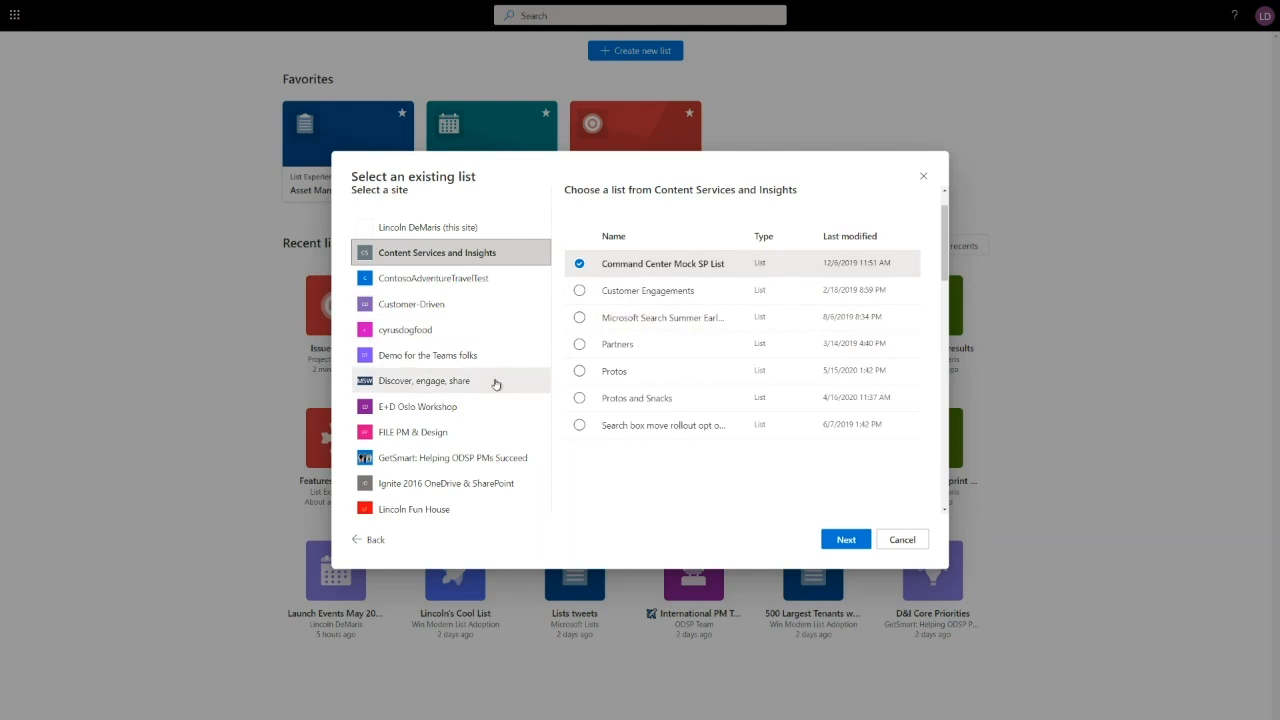
click(372, 539)
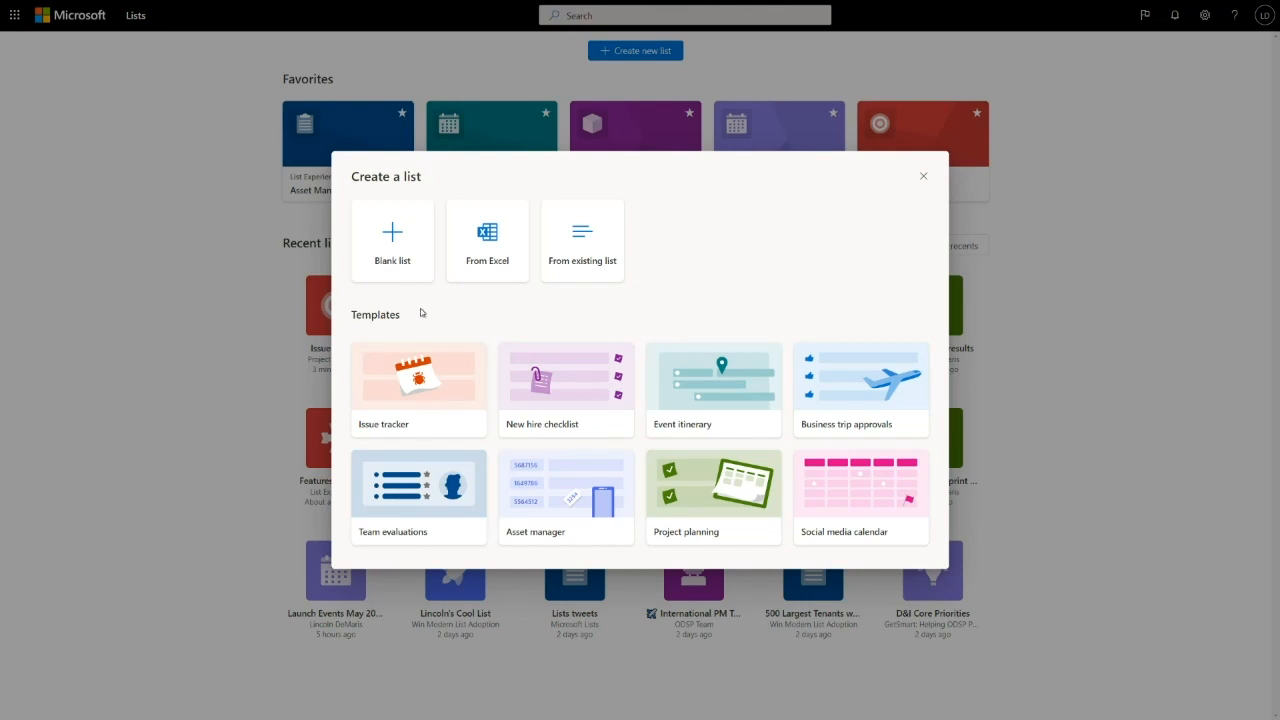
- Preview the Issue tracker and Asset manager templates, ending back on Issue tracker
click(430, 390)
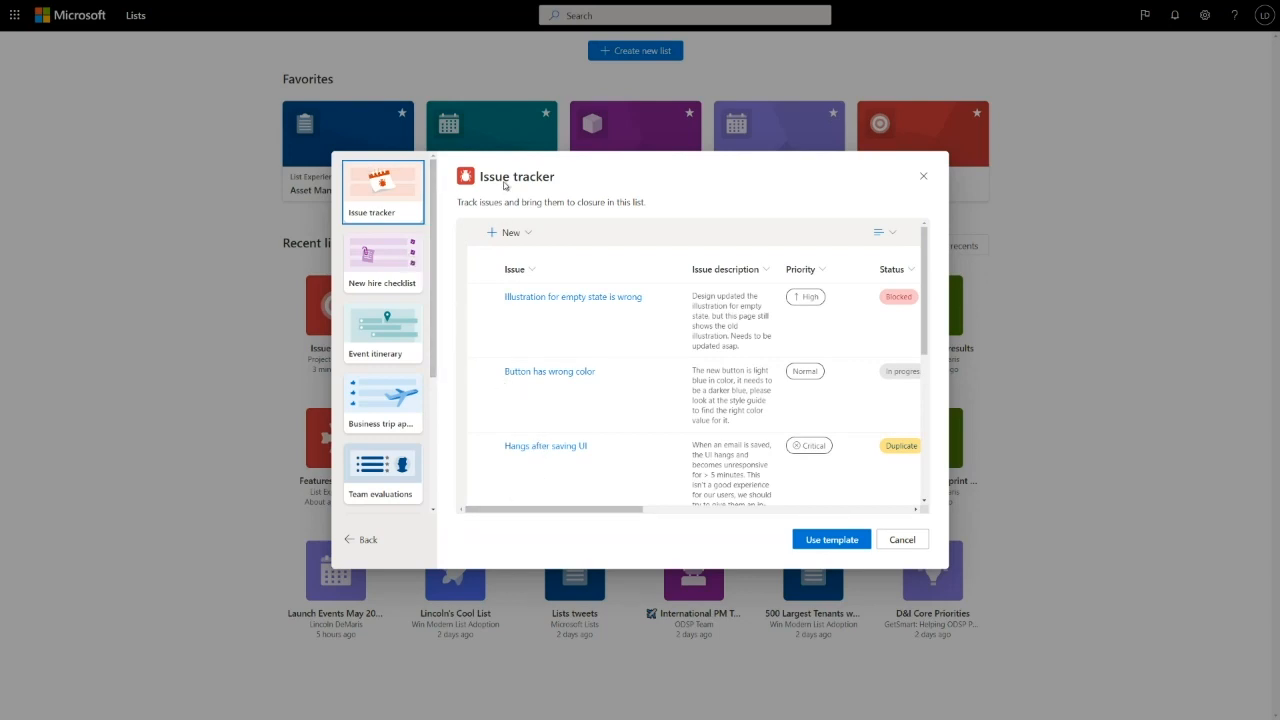
drag(514, 510, 570, 510)
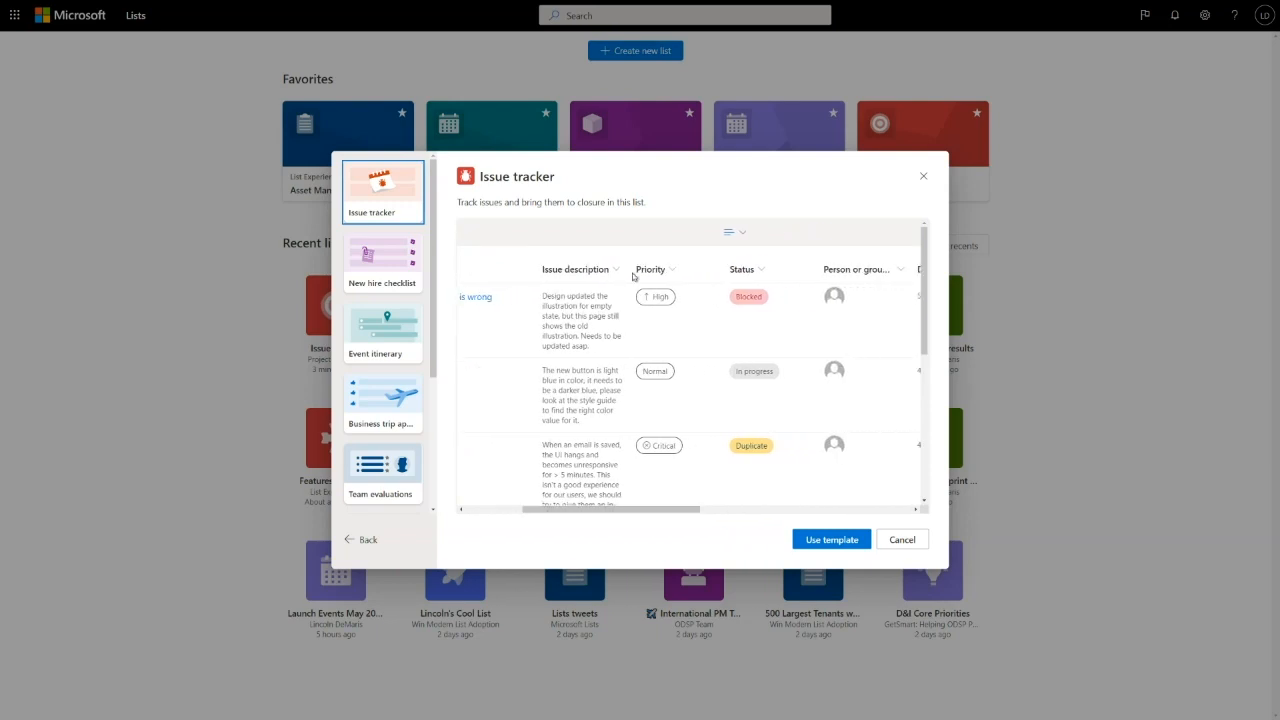
drag(680, 507, 738, 446)
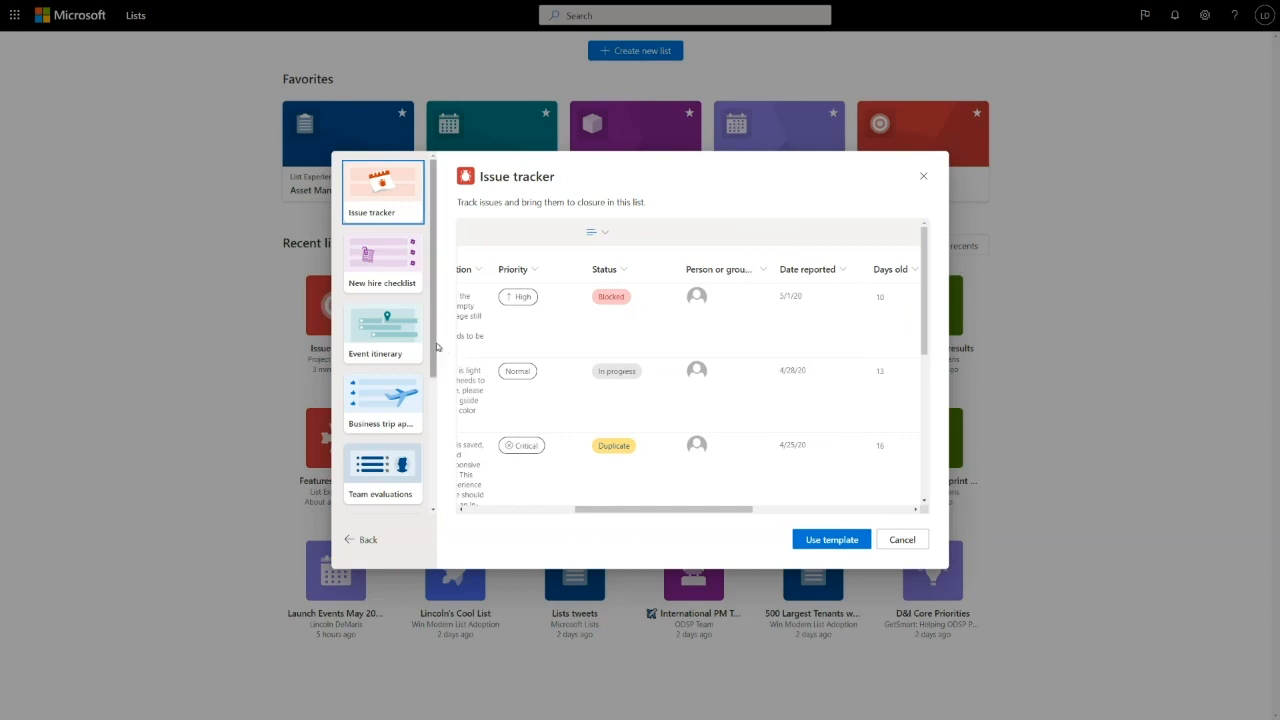
drag(437, 350, 436, 479)
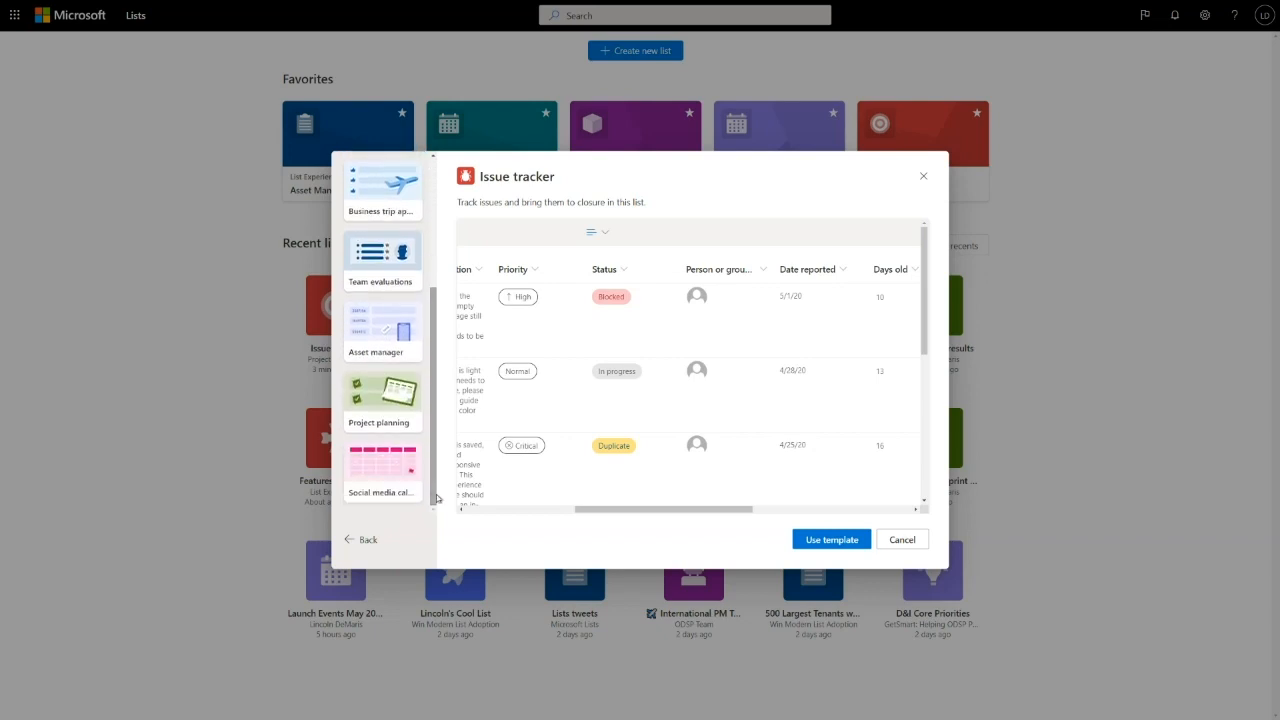
click(392, 336)
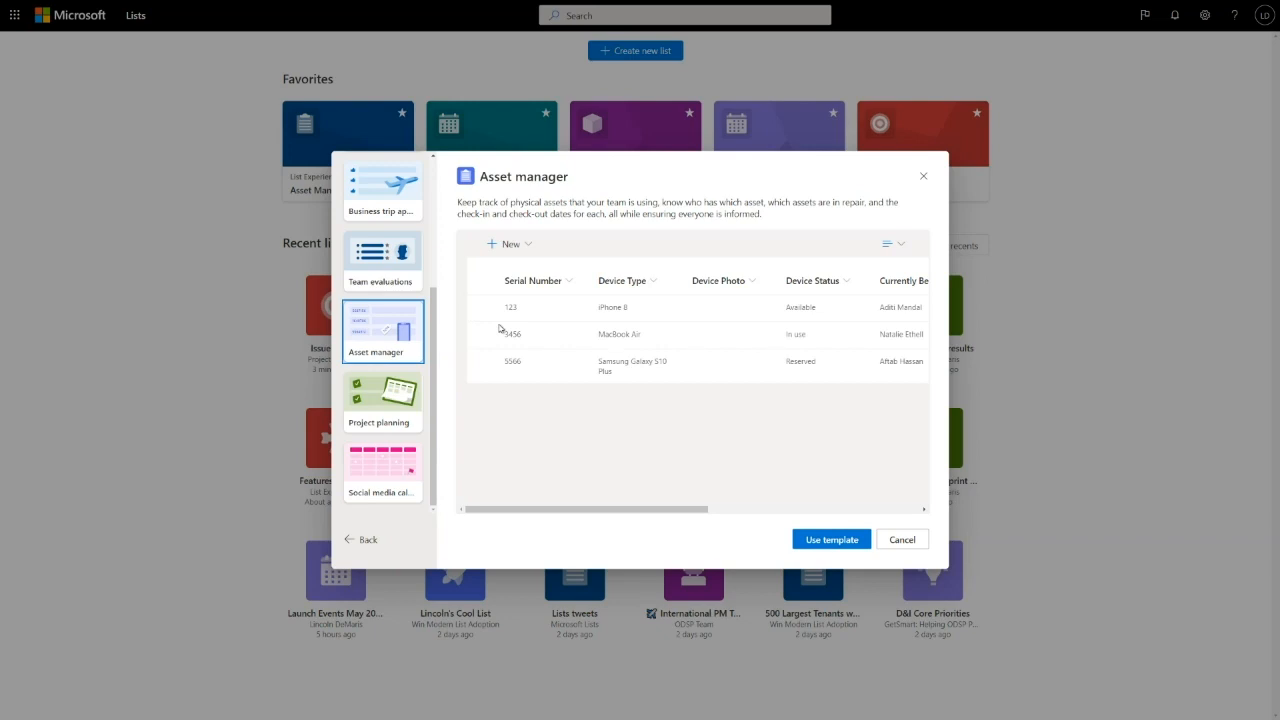
mouse_move(594, 511)
mouse_down()
mouse_move(804, 510)
mouse_move(598, 508)
mouse_up()
scroll(404, 320, up, 3)
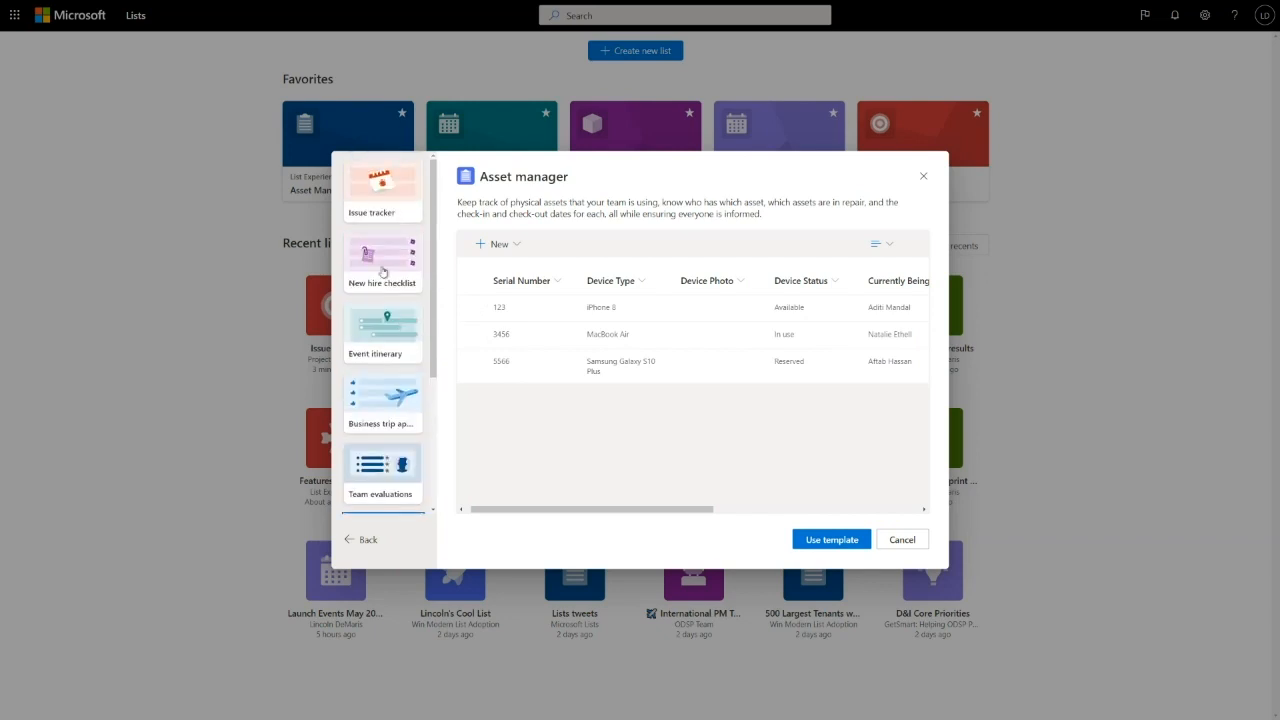
click(394, 200)
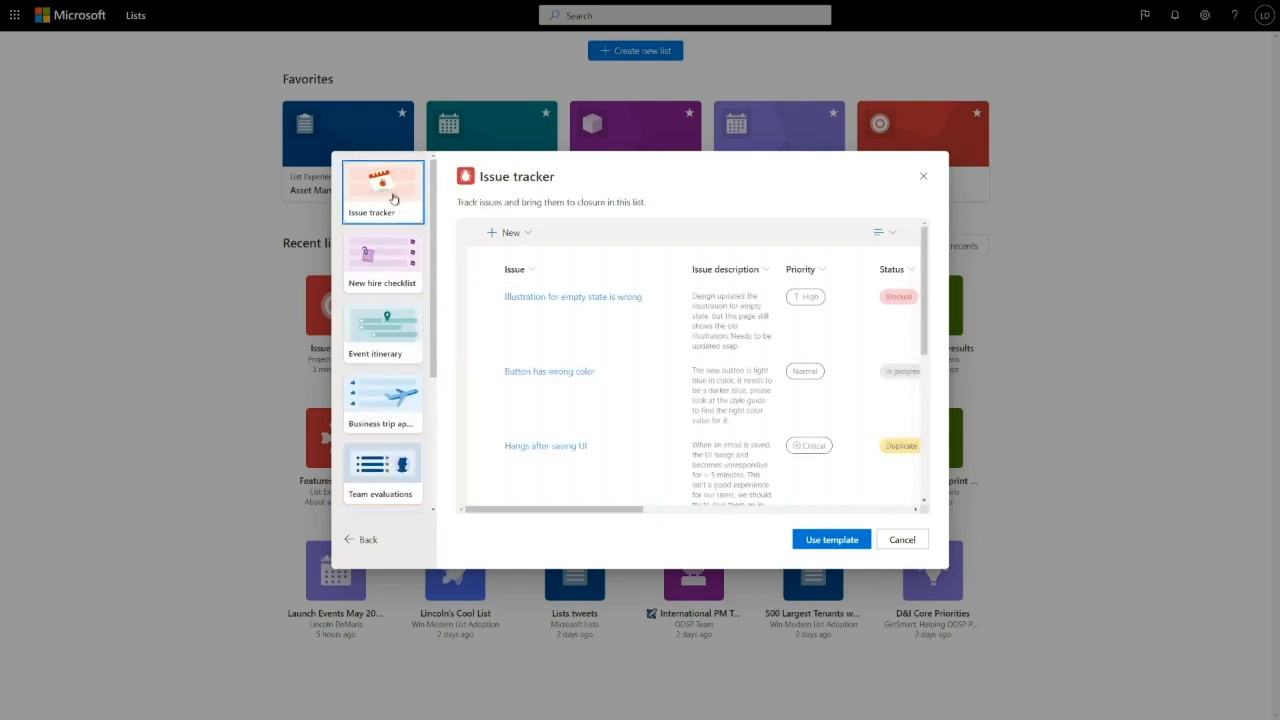
- Create an Issue tracker list named 'Virtual Summit Issues' with lavender colour and target icon
click(818, 539)
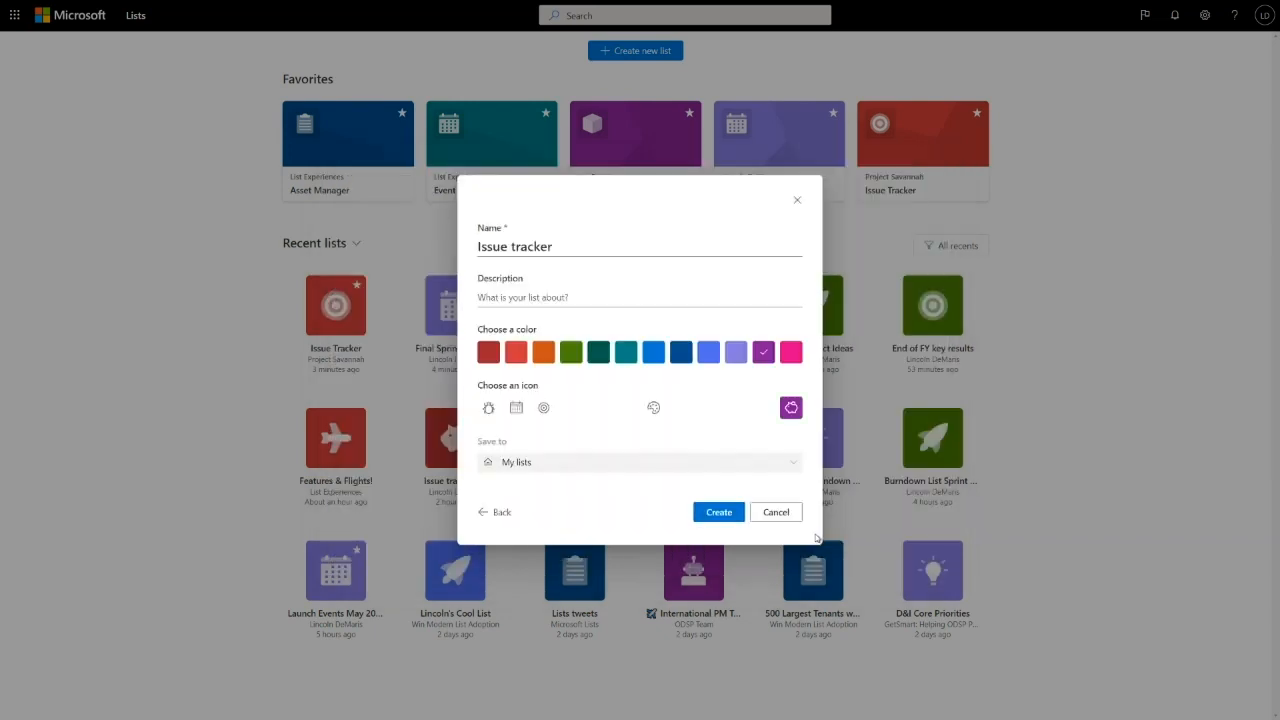
drag(558, 250, 460, 249)
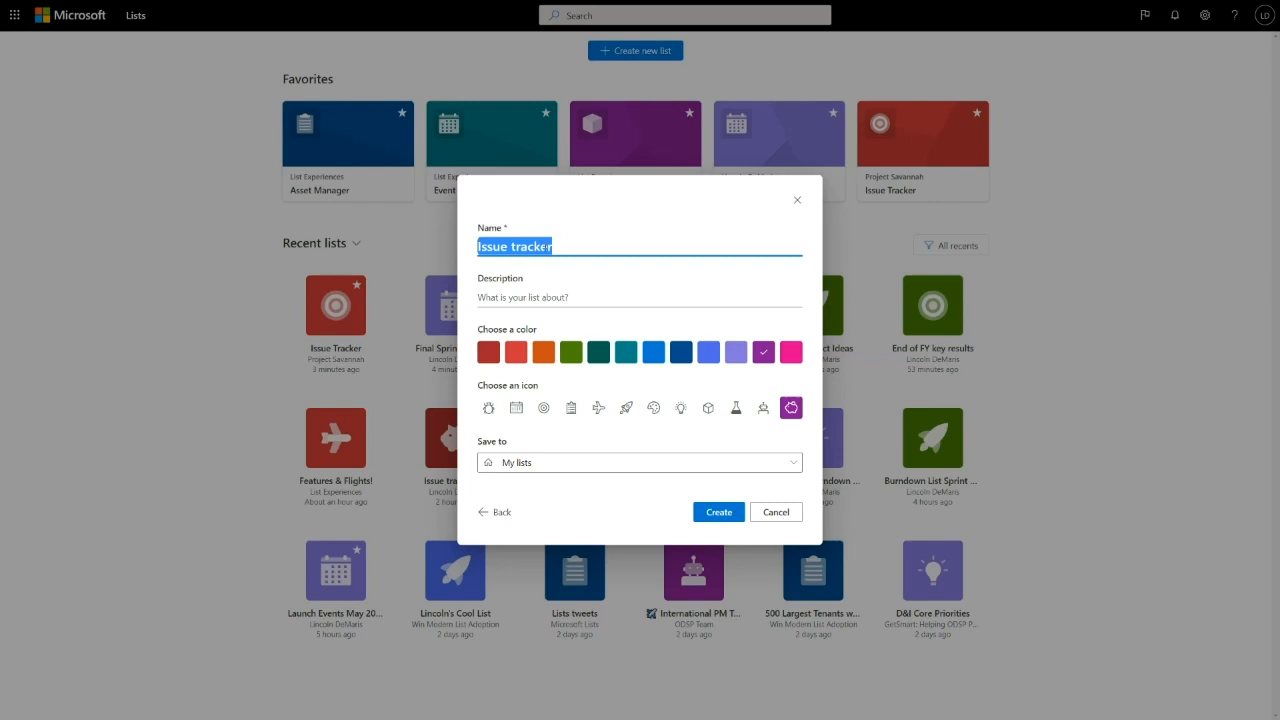
text(Virtual Summit Isues)
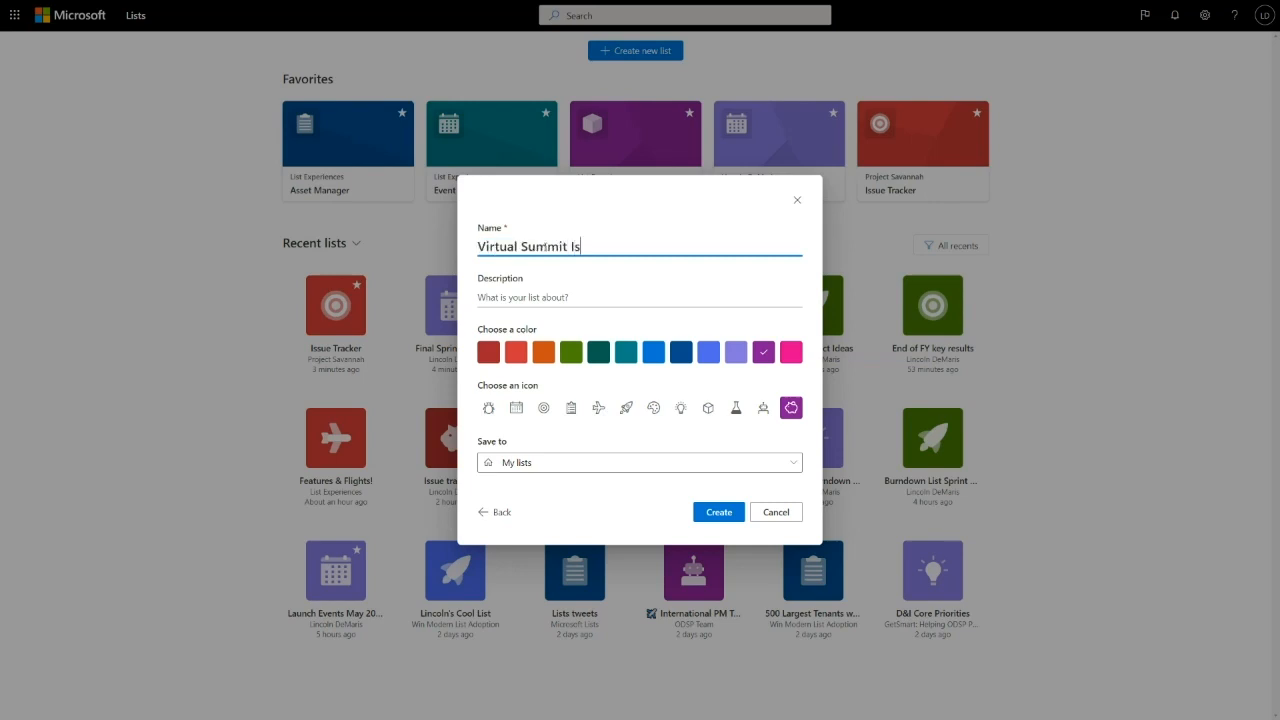
key(BackSpace)
key(BackSpace)
key(BackSpace)
text(sues)
click(737, 353)
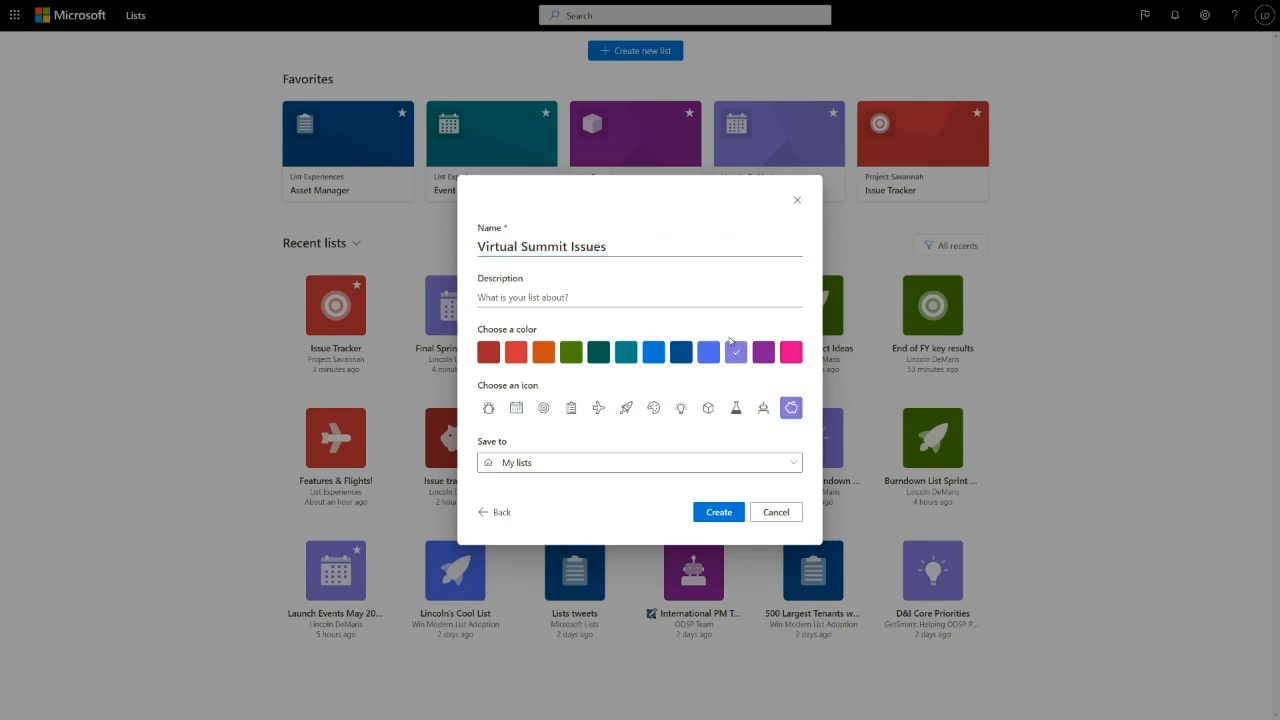
click(543, 408)
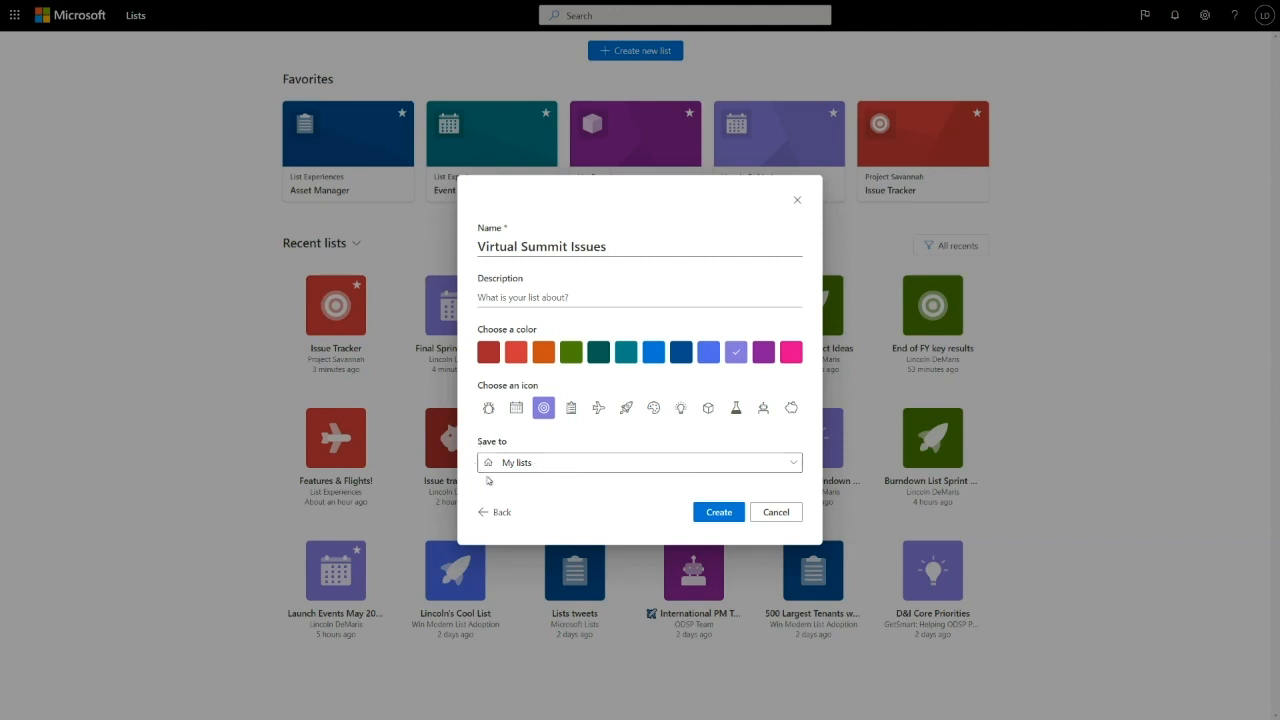
click(721, 513)
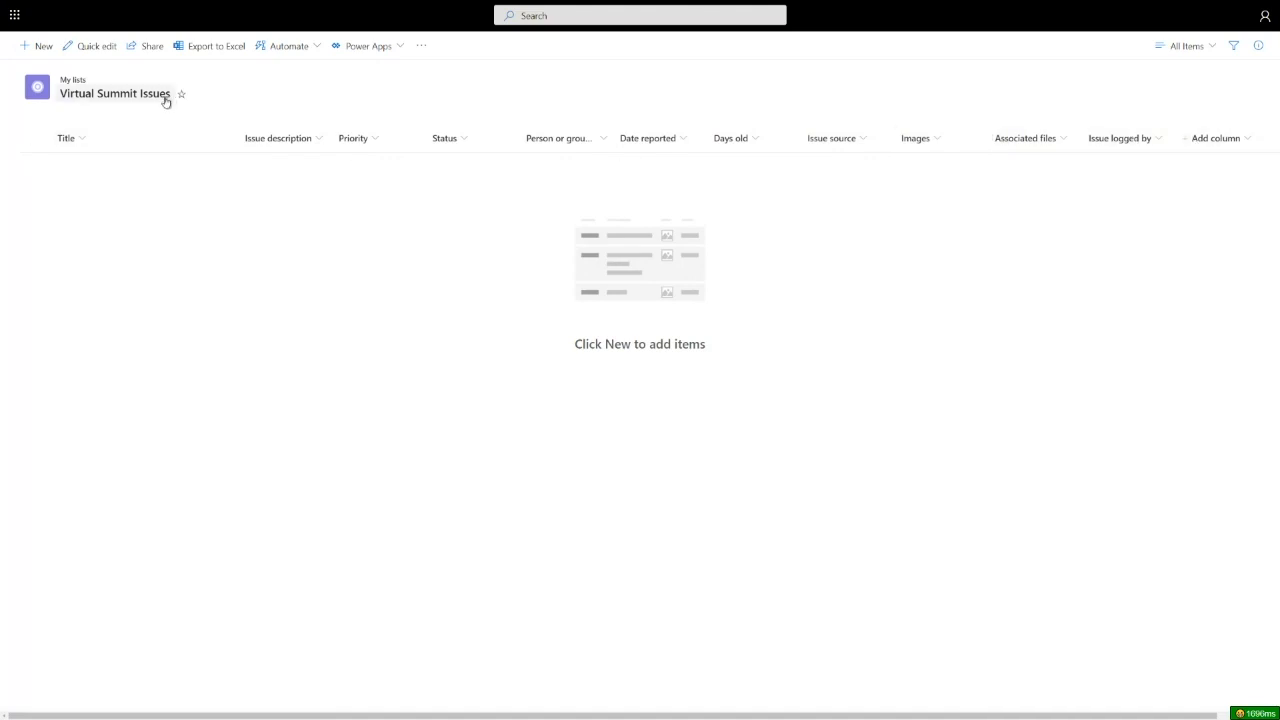
- In quick edit, move Date reported beside Issue description and paste the seven prepared issues
click(97, 47)
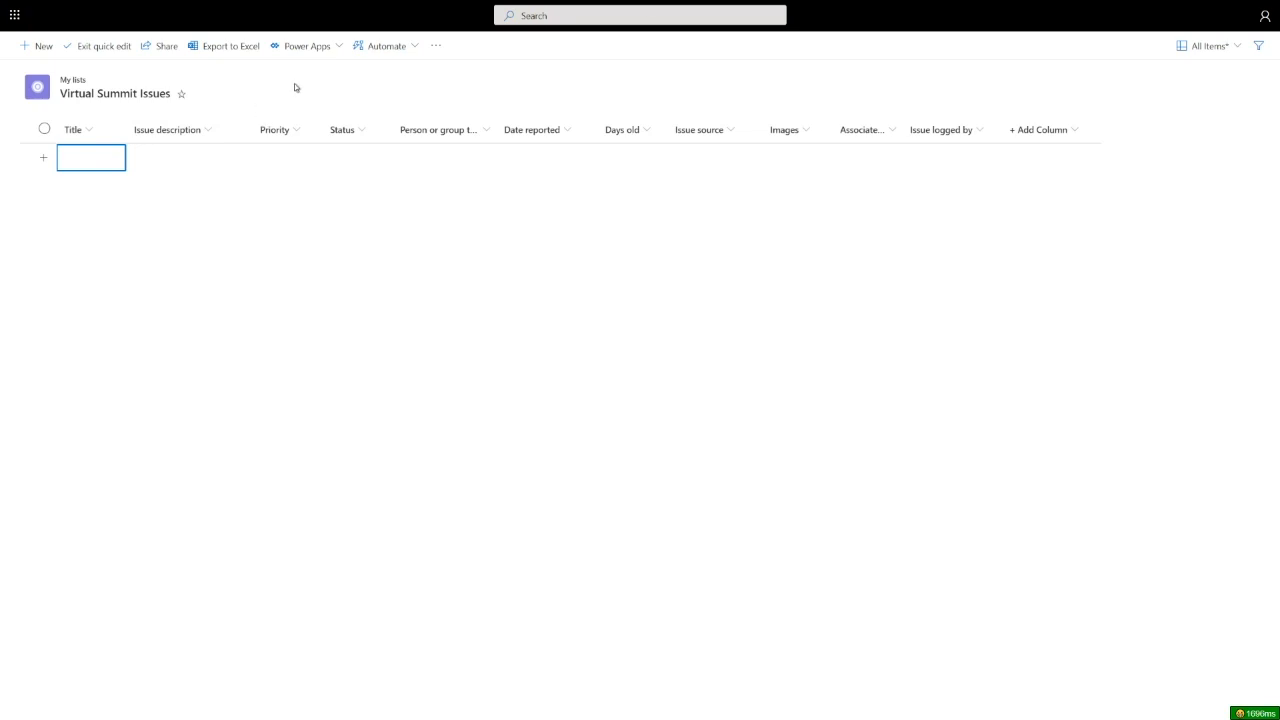
drag(503, 129, 253, 136)
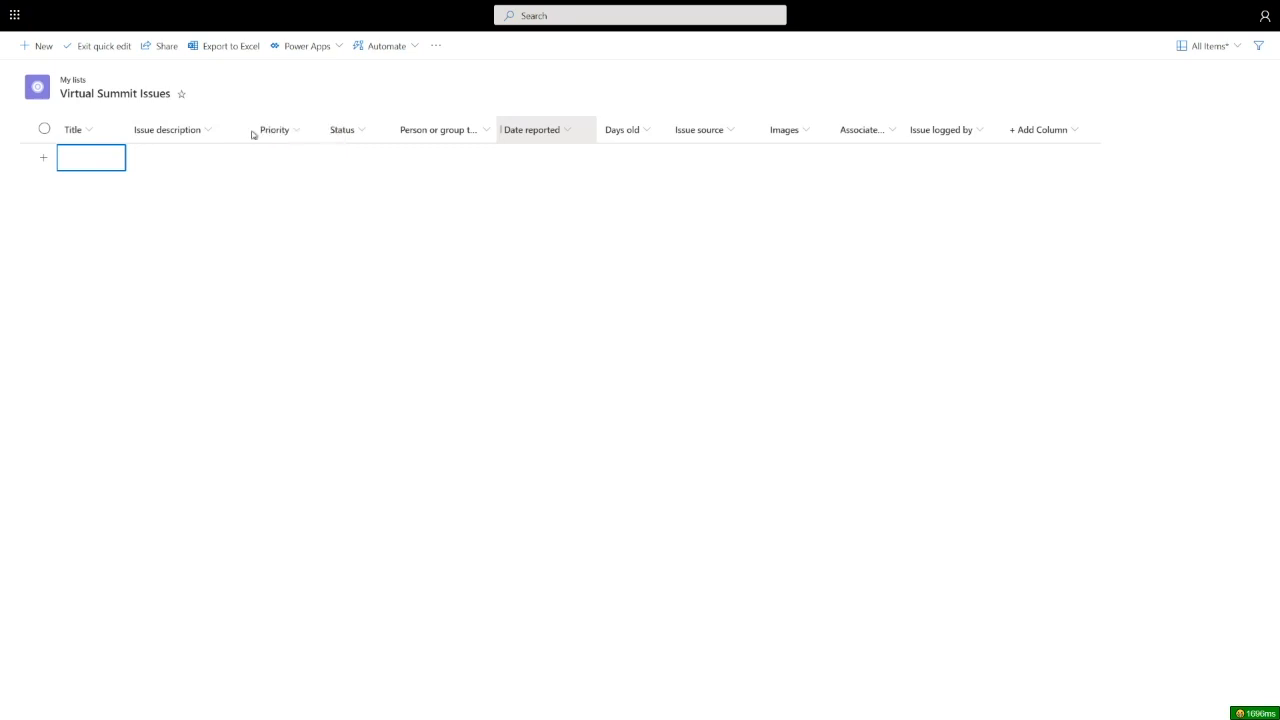
click(140, 158)
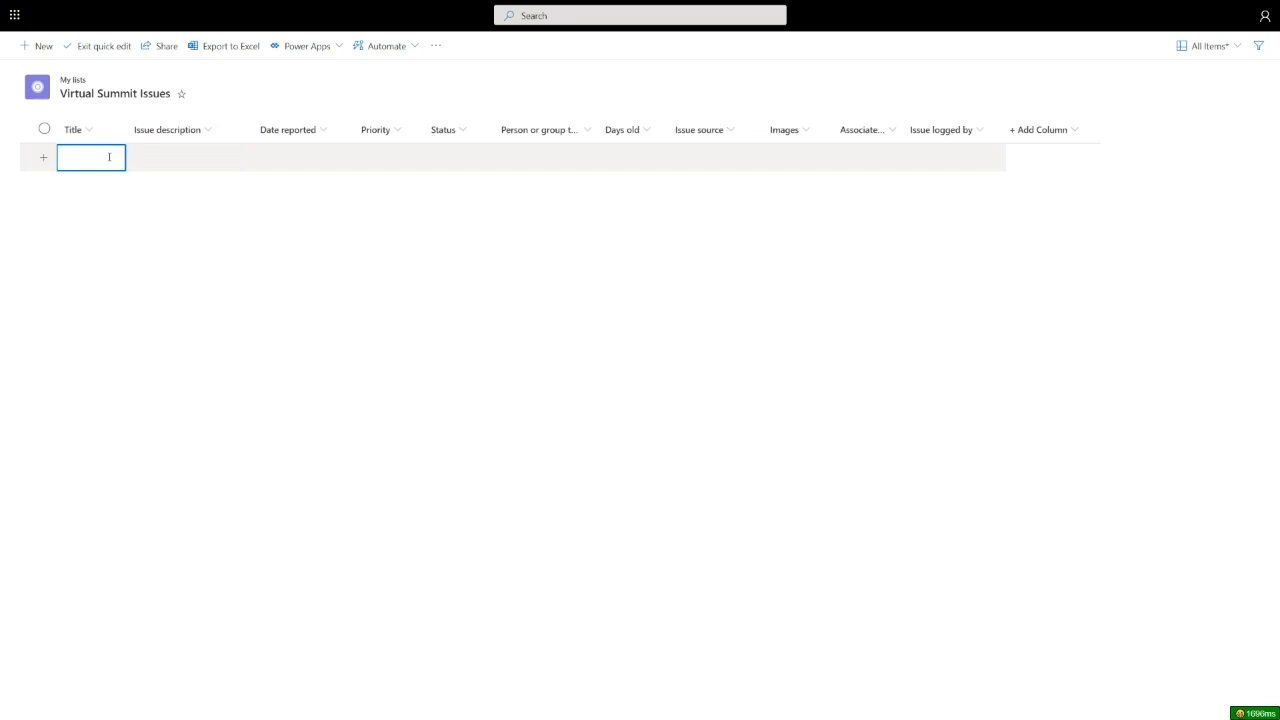
key(ctrl+v)
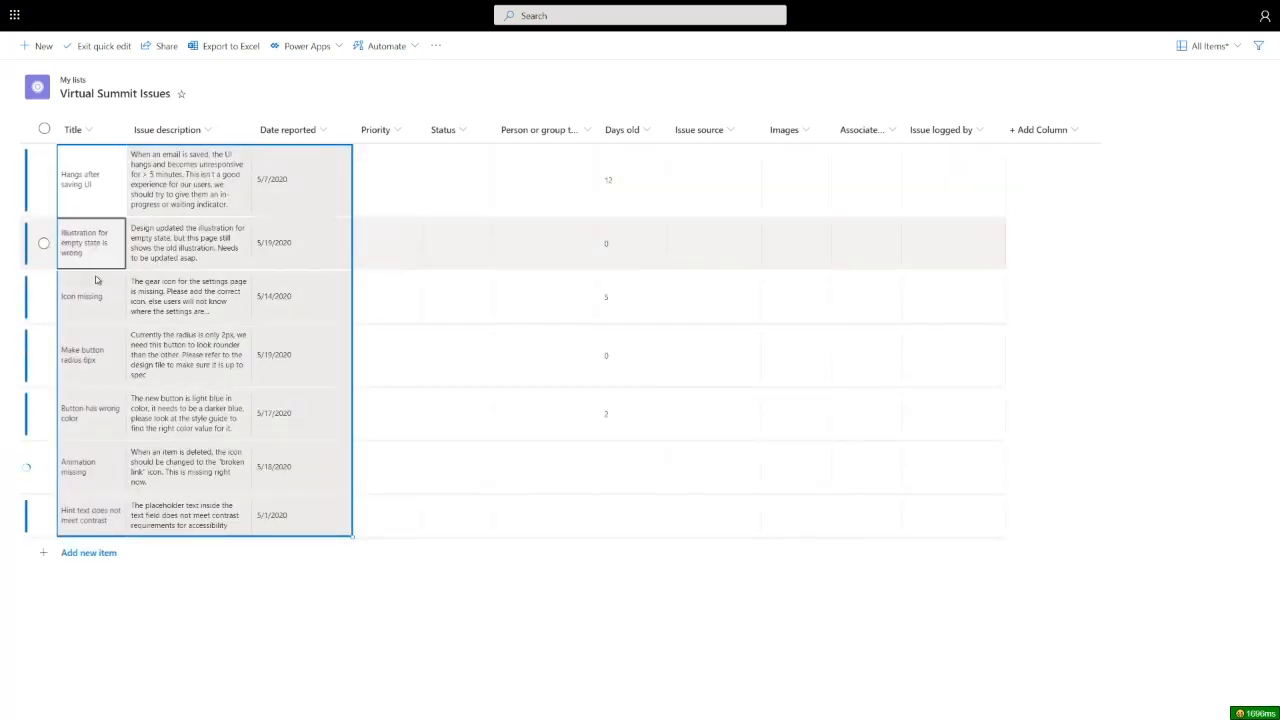
click(262, 176)
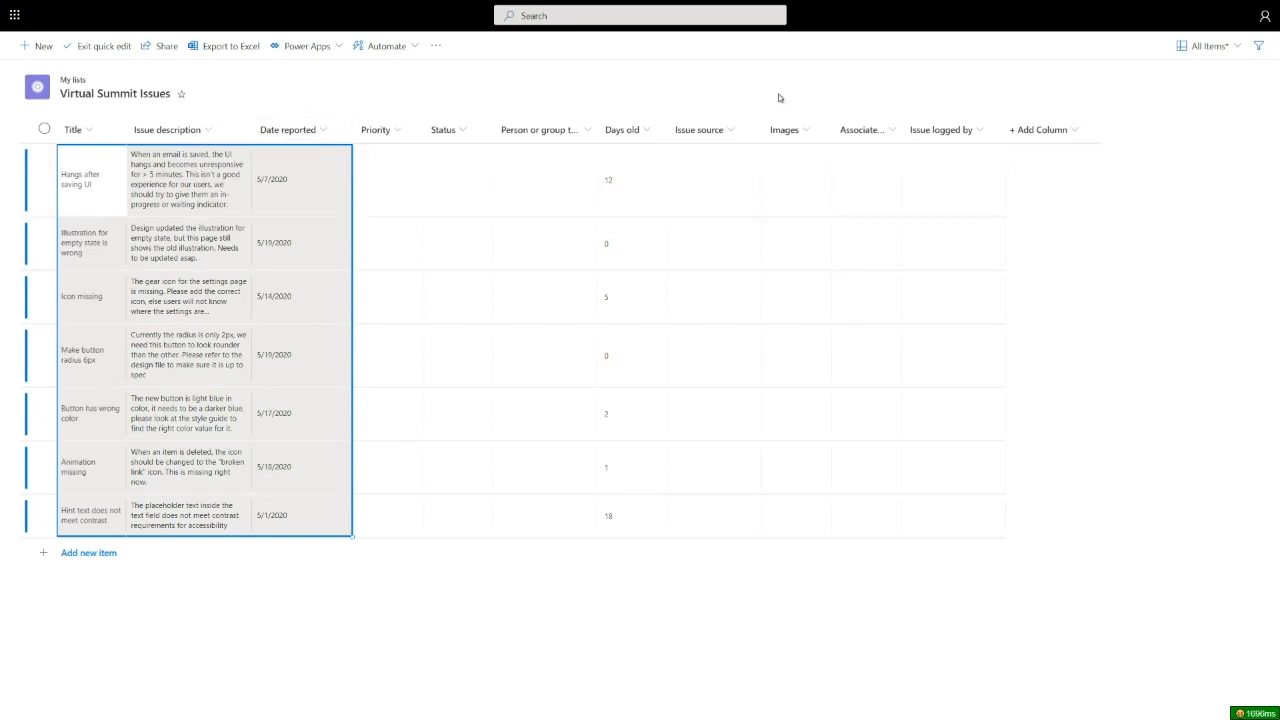
- Widen the Issue description column and switch rows to Autofit height
click(1211, 50)
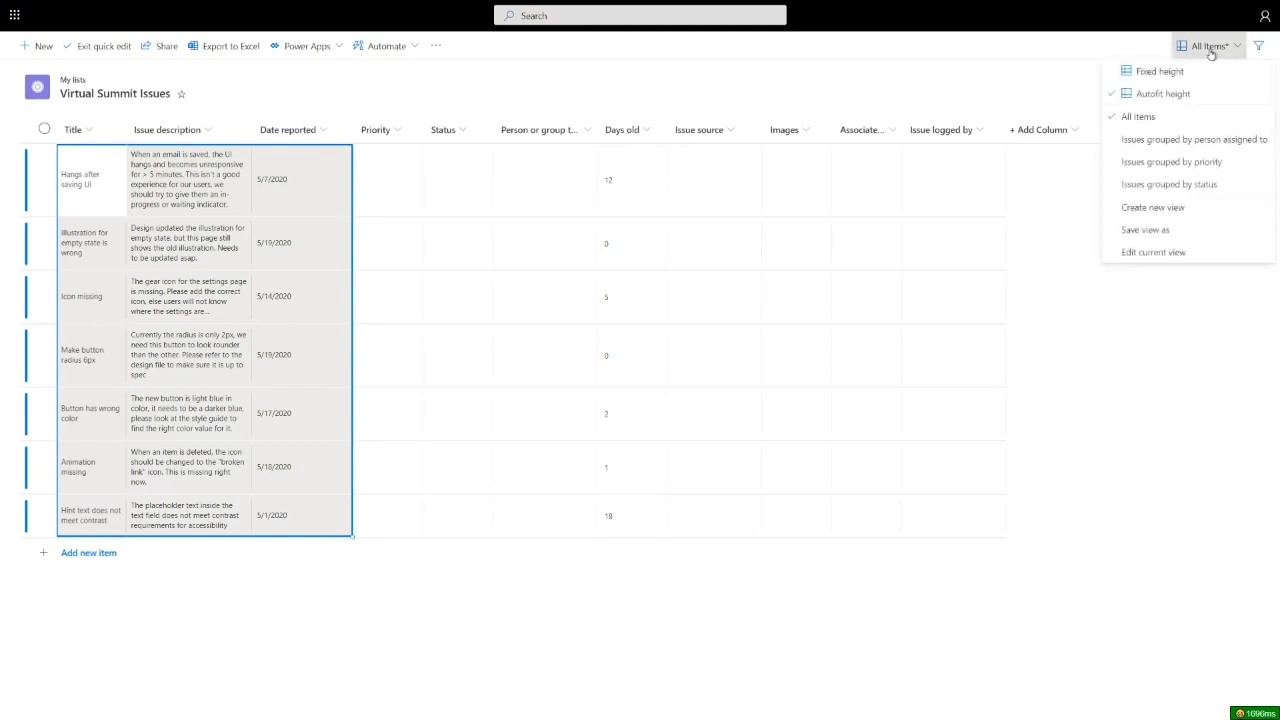
click(1149, 77)
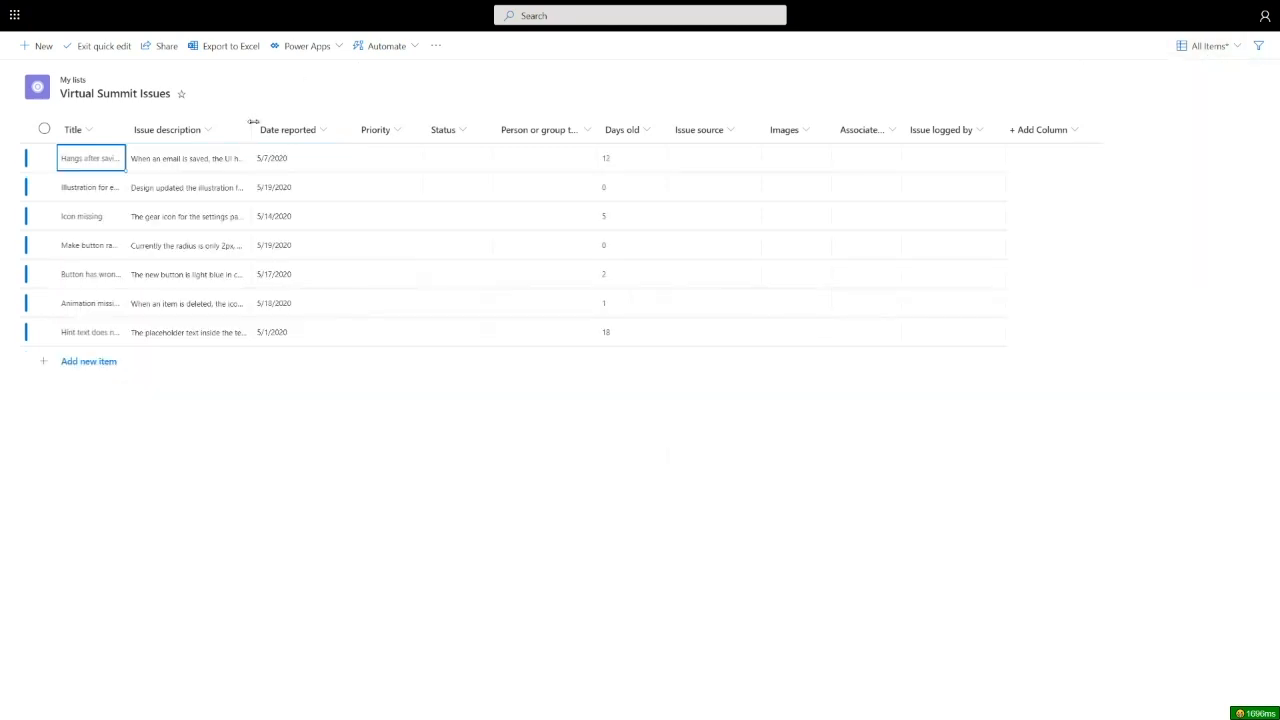
drag(251, 129, 401, 130)
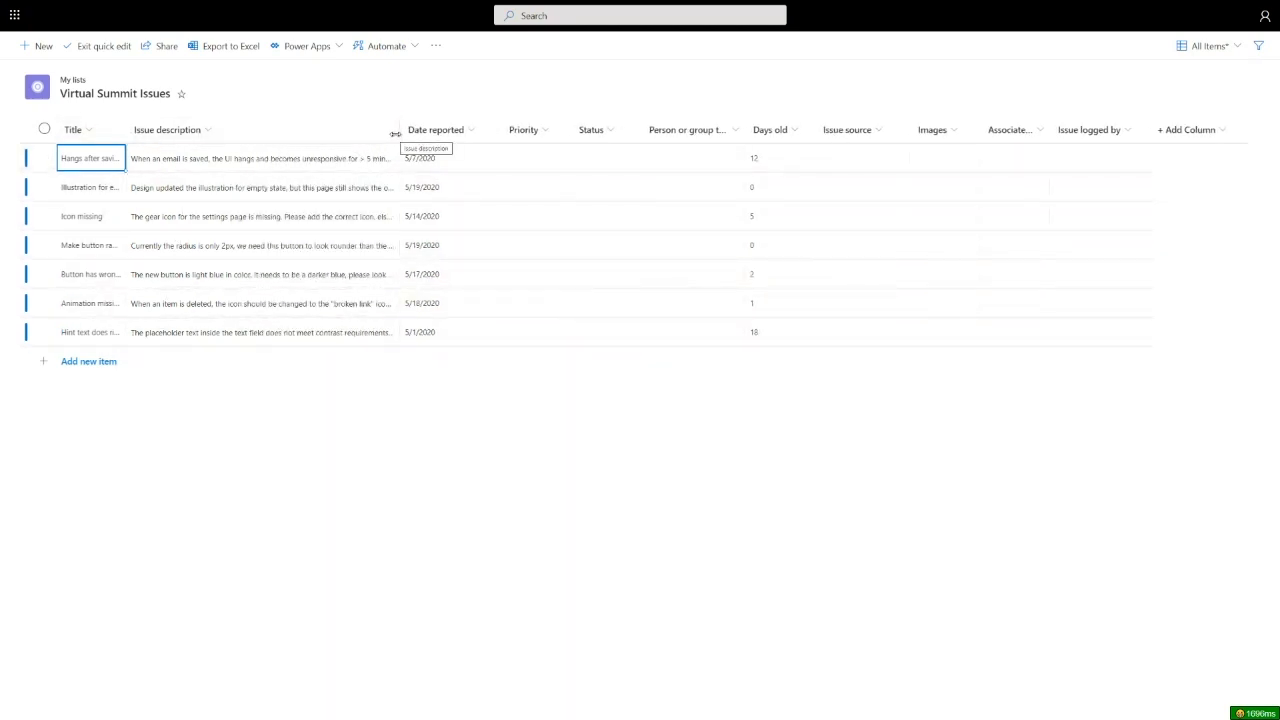
drag(396, 131, 440, 130)
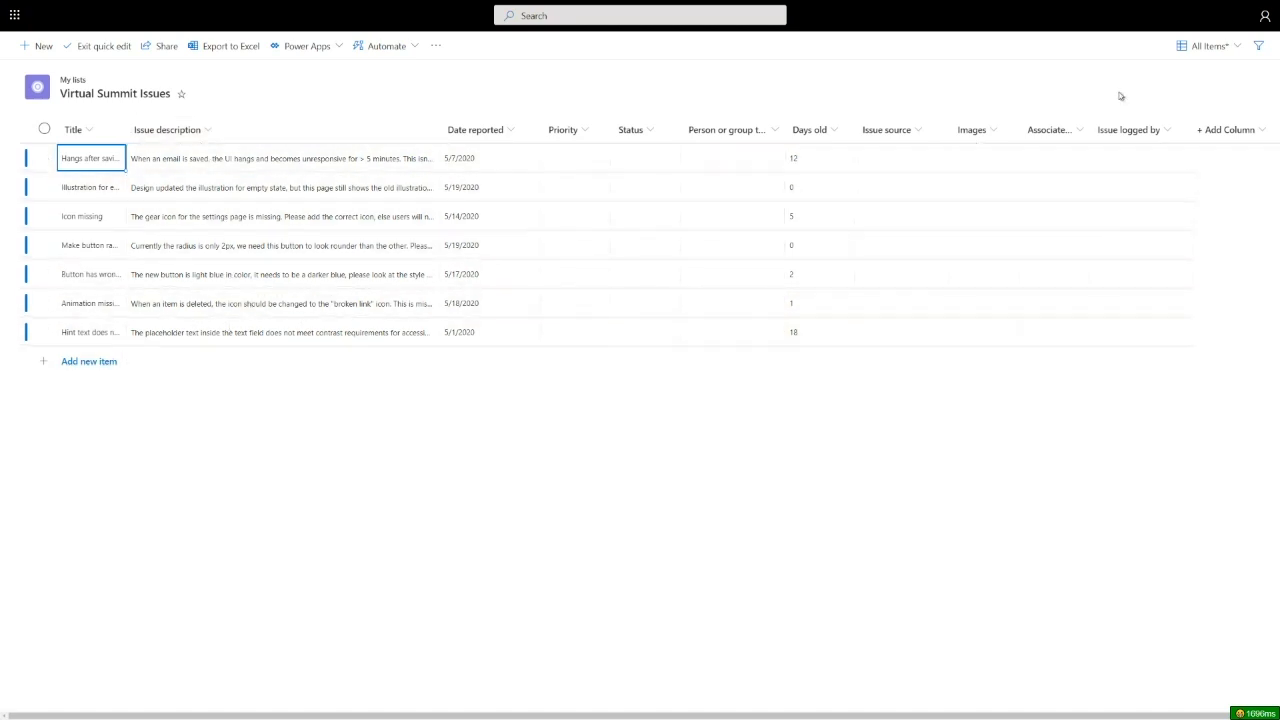
click(1206, 47)
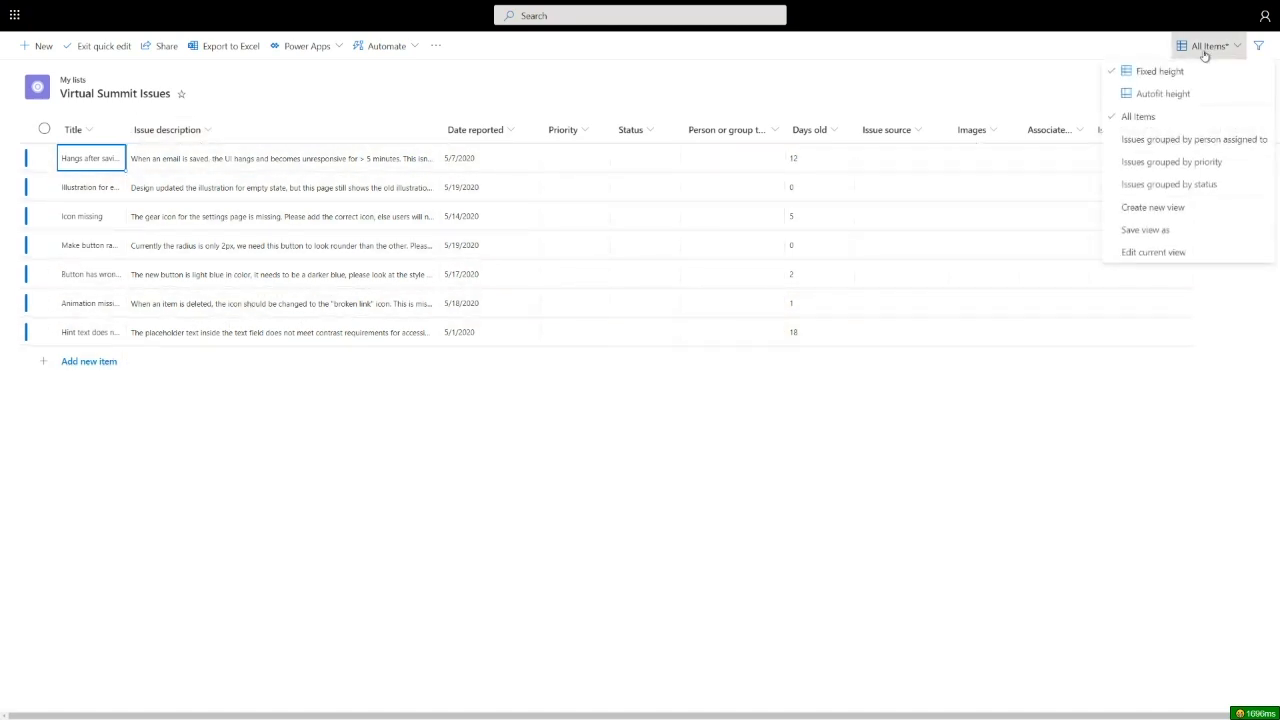
click(1162, 96)
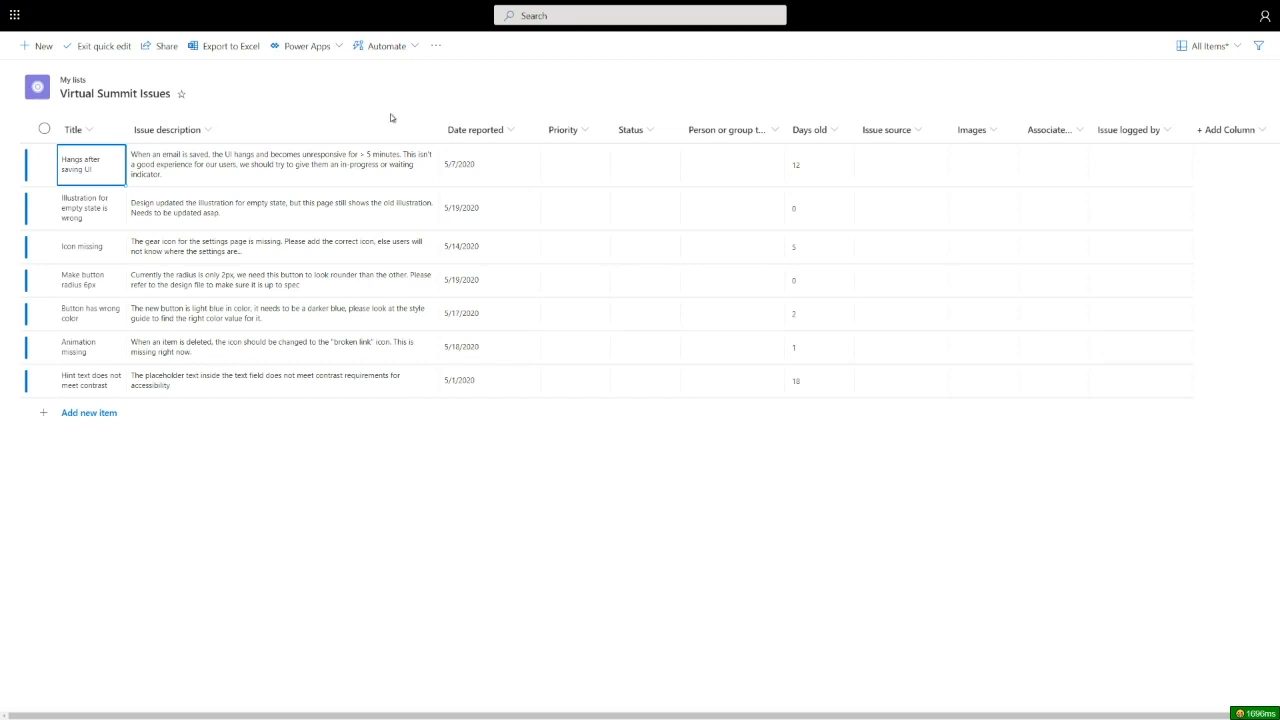
- Set priorities: High filled down the rows, Critical on rows 4 and 5, Low on row 2
click(584, 166)
click(586, 165)
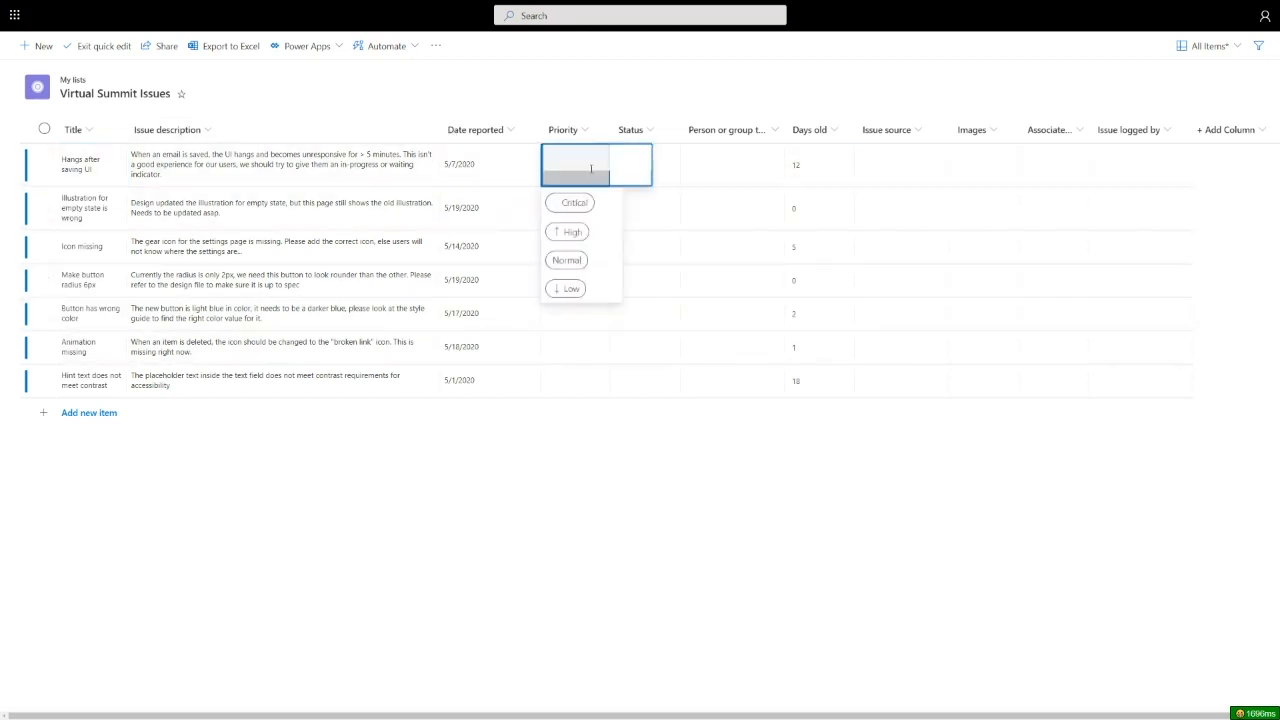
click(576, 232)
drag(608, 185, 591, 365)
click(597, 316)
click(603, 324)
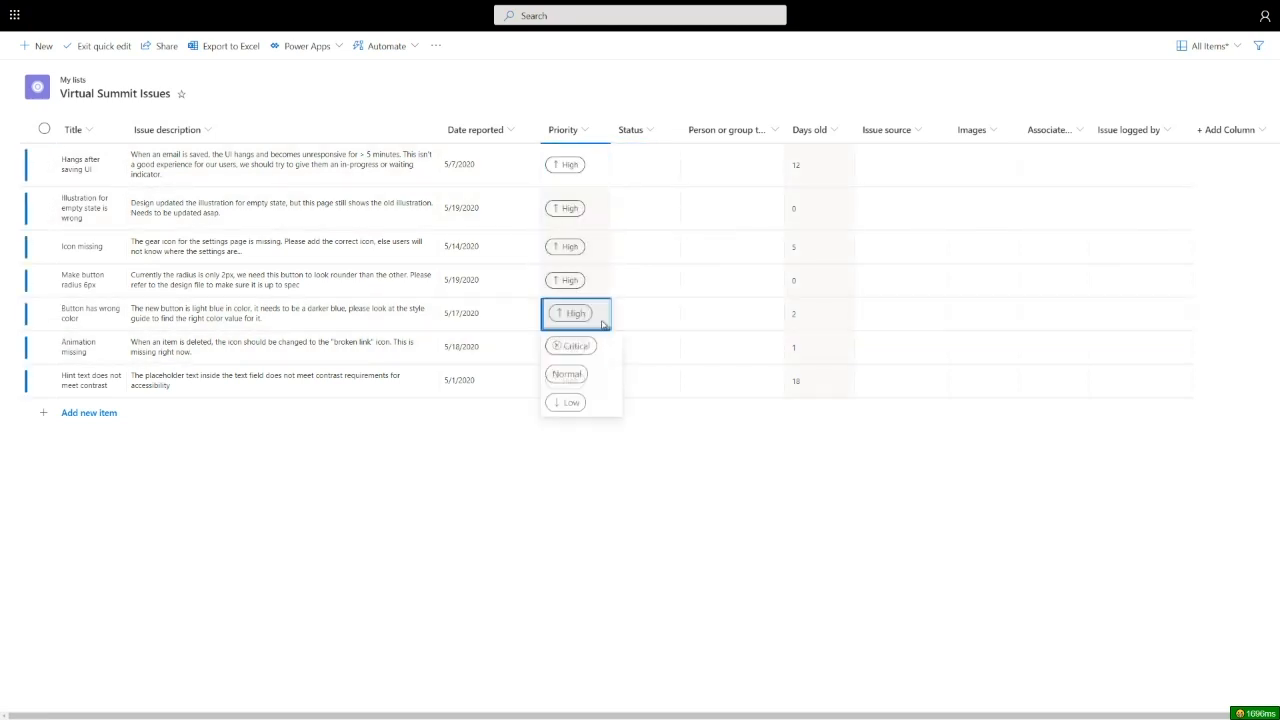
click(576, 346)
click(591, 281)
click(591, 281)
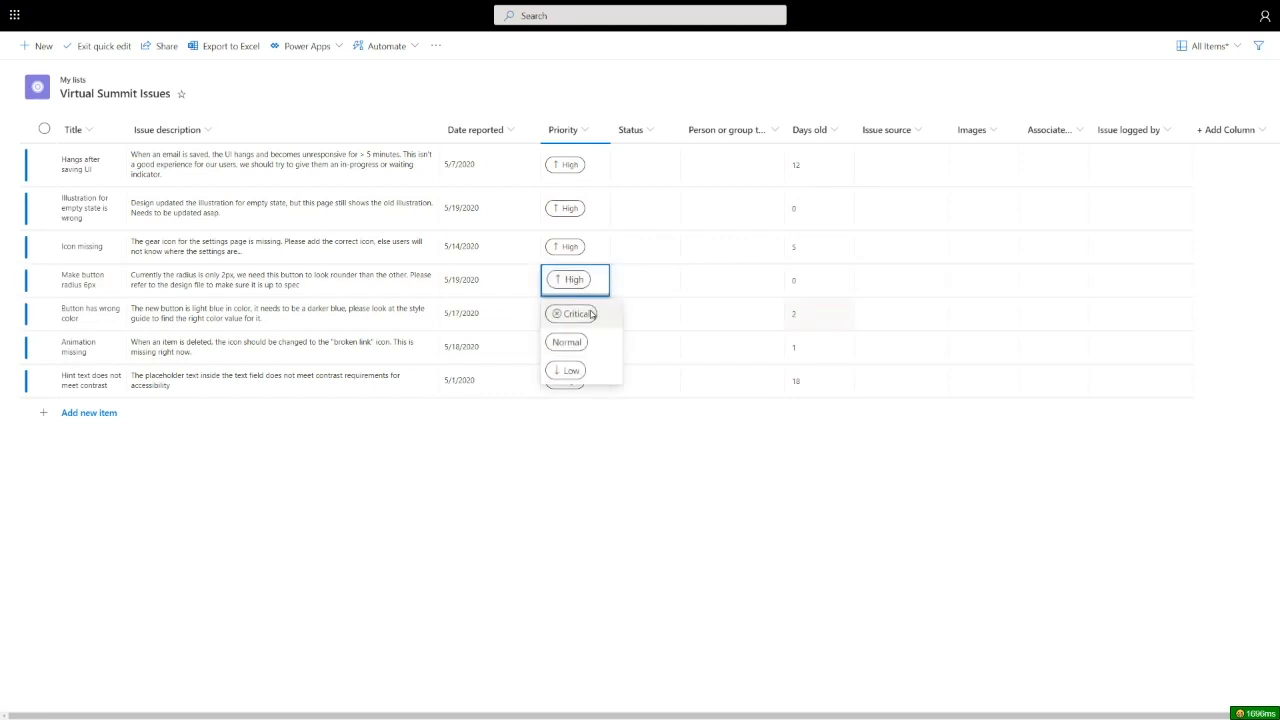
click(591, 314)
click(593, 216)
click(593, 216)
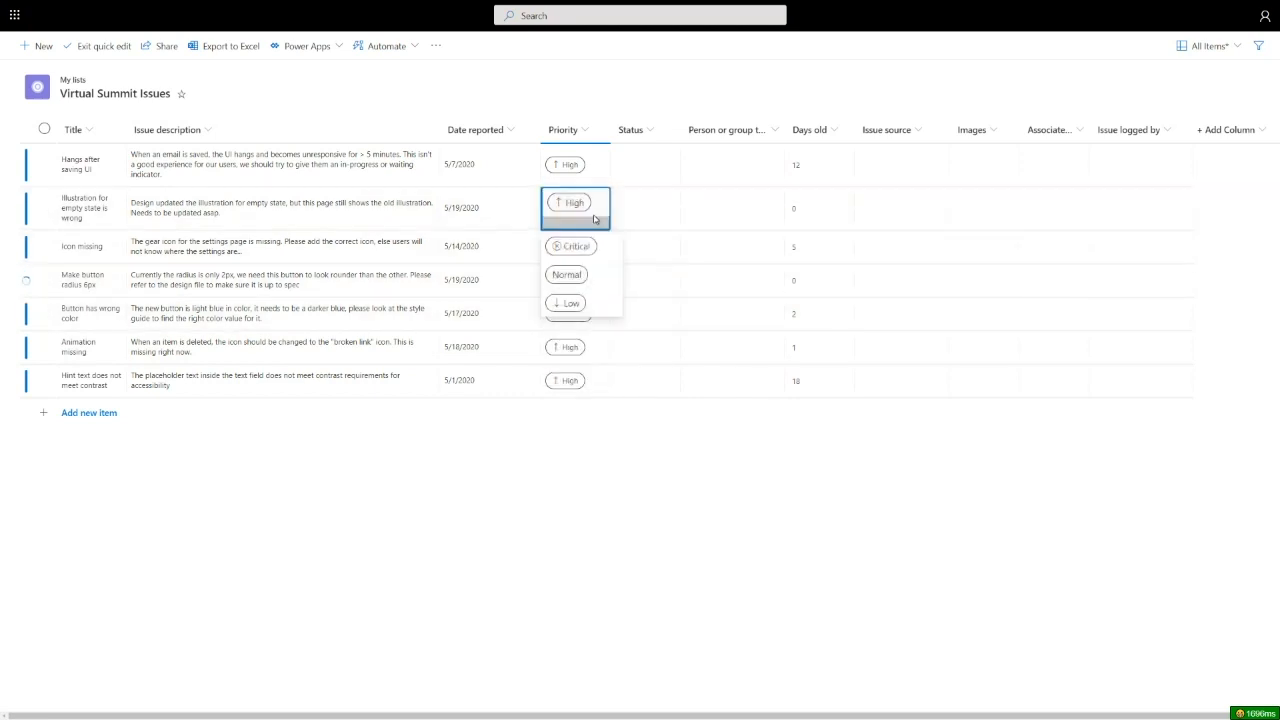
click(581, 302)
- Set statuses: In progress for rows 1–4, Completed for row 5, Won't fix for row 6
click(660, 163)
click(660, 163)
click(651, 224)
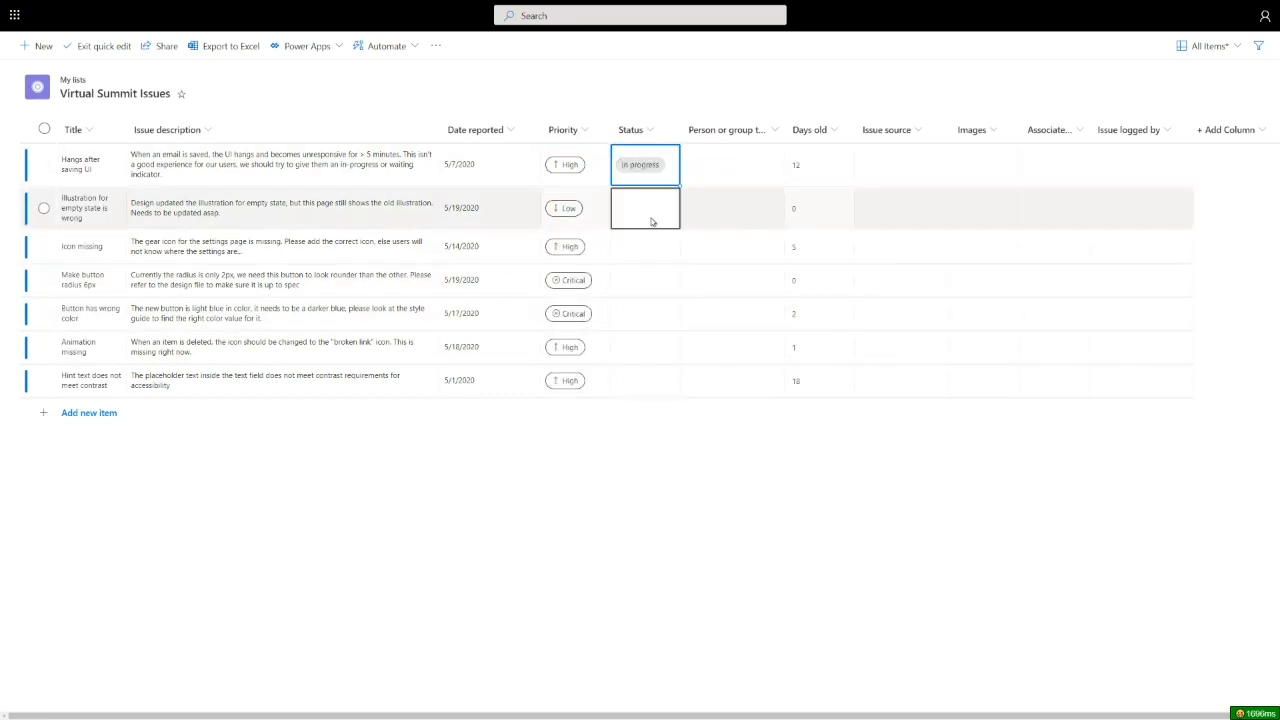
drag(679, 185, 677, 286)
click(665, 319)
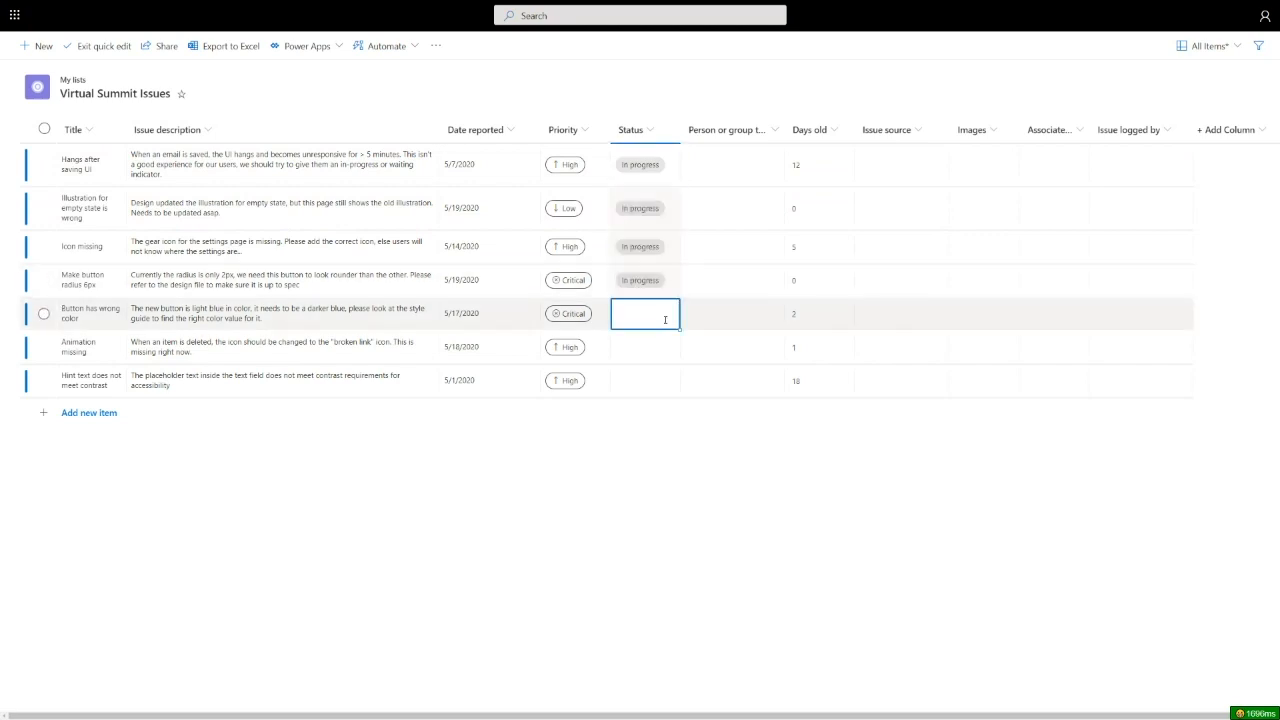
click(665, 319)
click(643, 401)
click(651, 346)
click(651, 346)
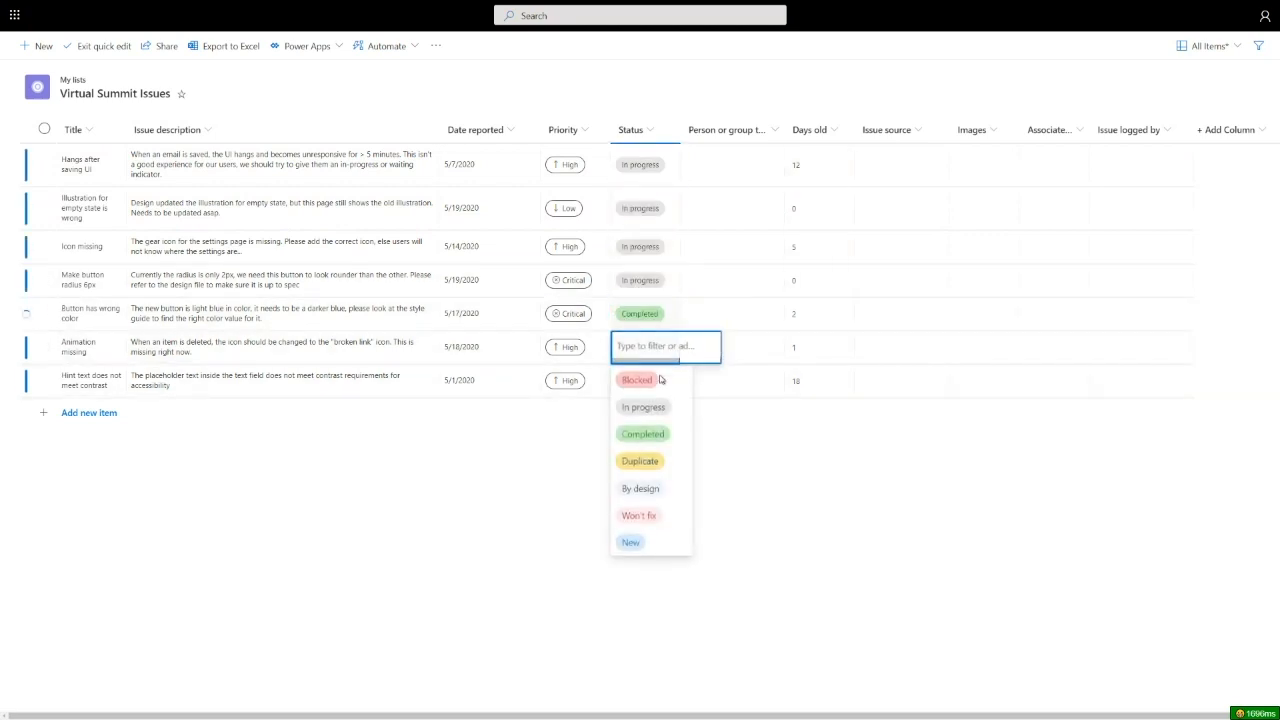
click(651, 516)
- Mark the Hint text and Icon missing issues as Blocked
click(650, 392)
click(650, 390)
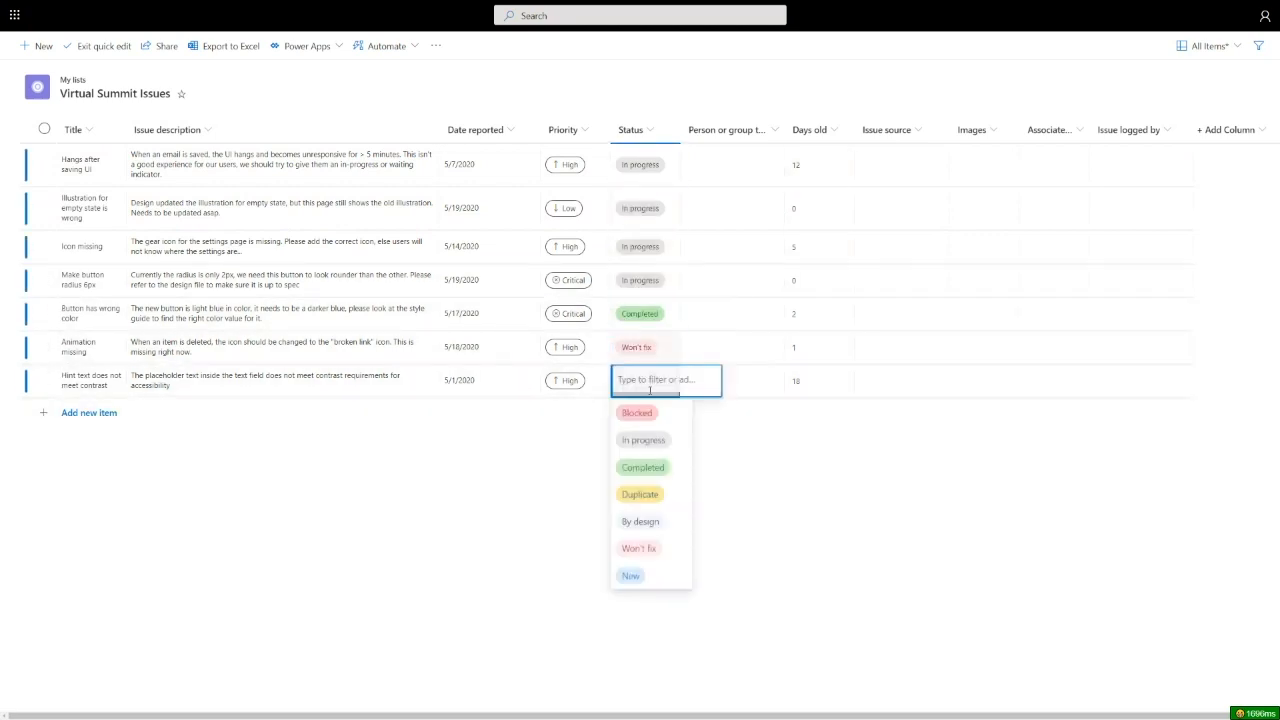
click(636, 413)
click(654, 244)
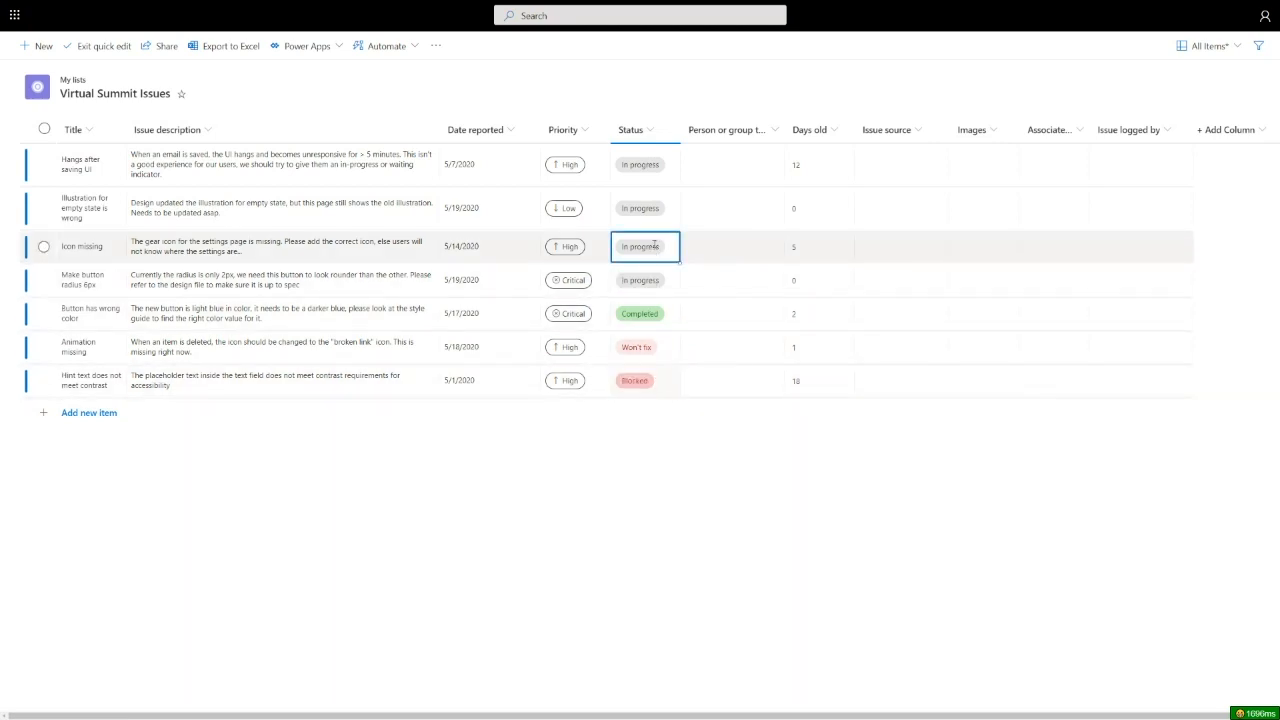
click(654, 244)
click(650, 278)
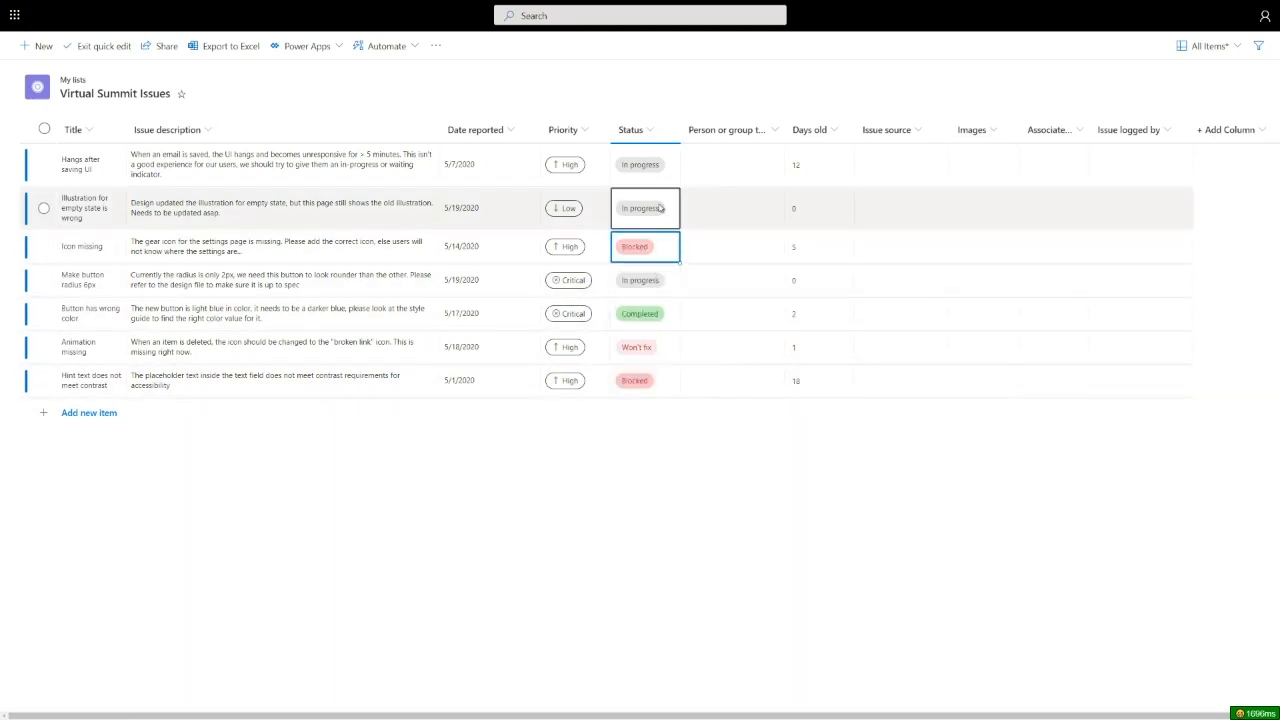
click(714, 168)
click(701, 160)
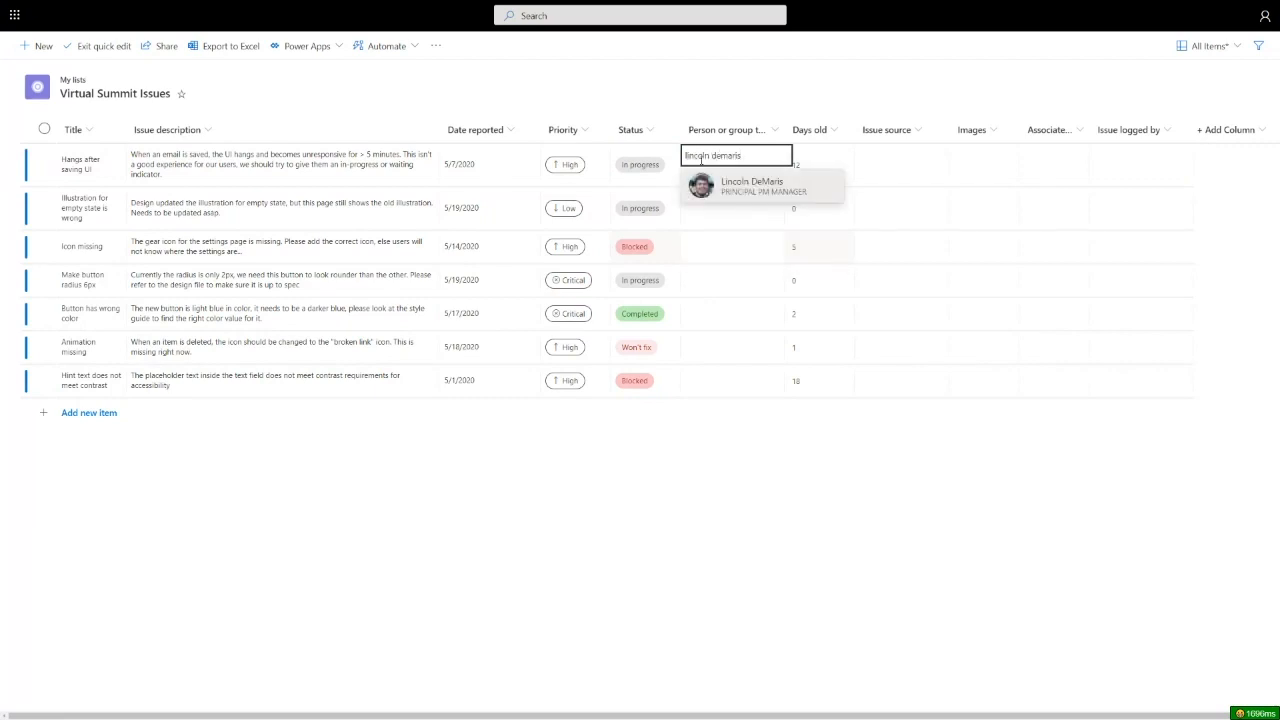
- Assign a team member to the first issue and fill that assignee down the first four issues
click(745, 181)
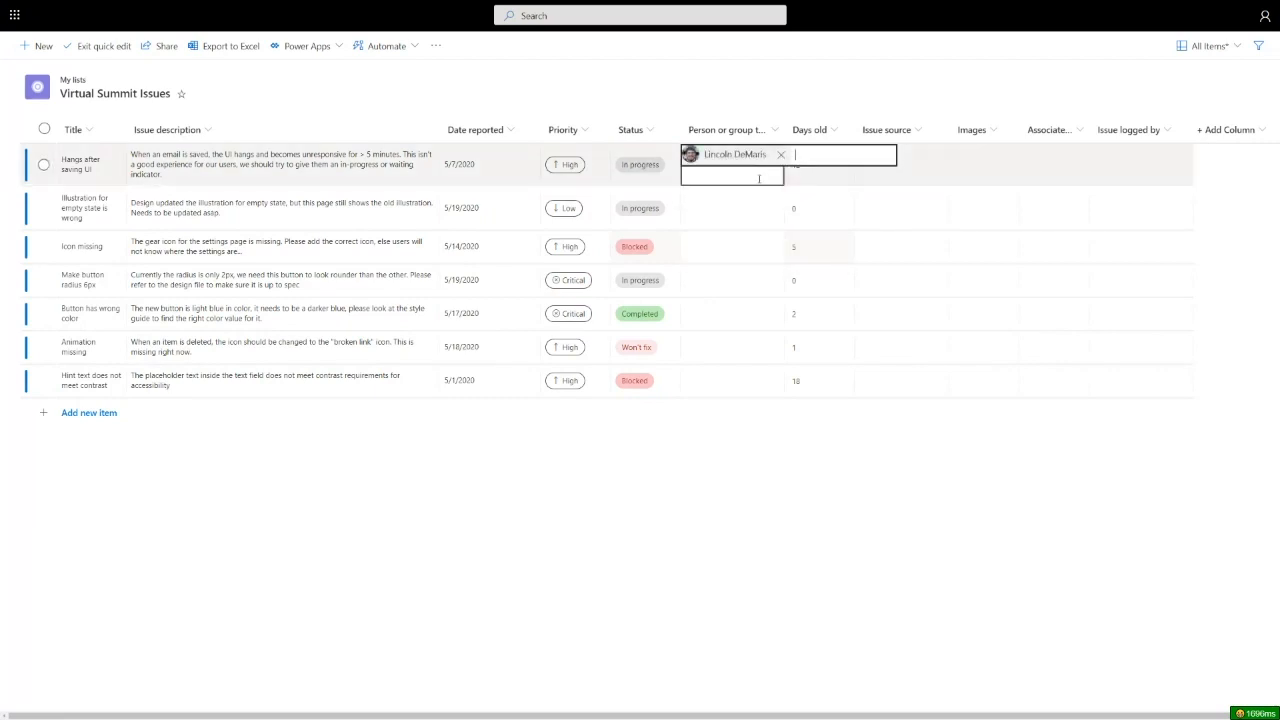
key(Return)
click(768, 172)
drag(783, 185, 763, 271)
- Assign another team member to Animation missing and copy them onto the Hint text issue
click(757, 351)
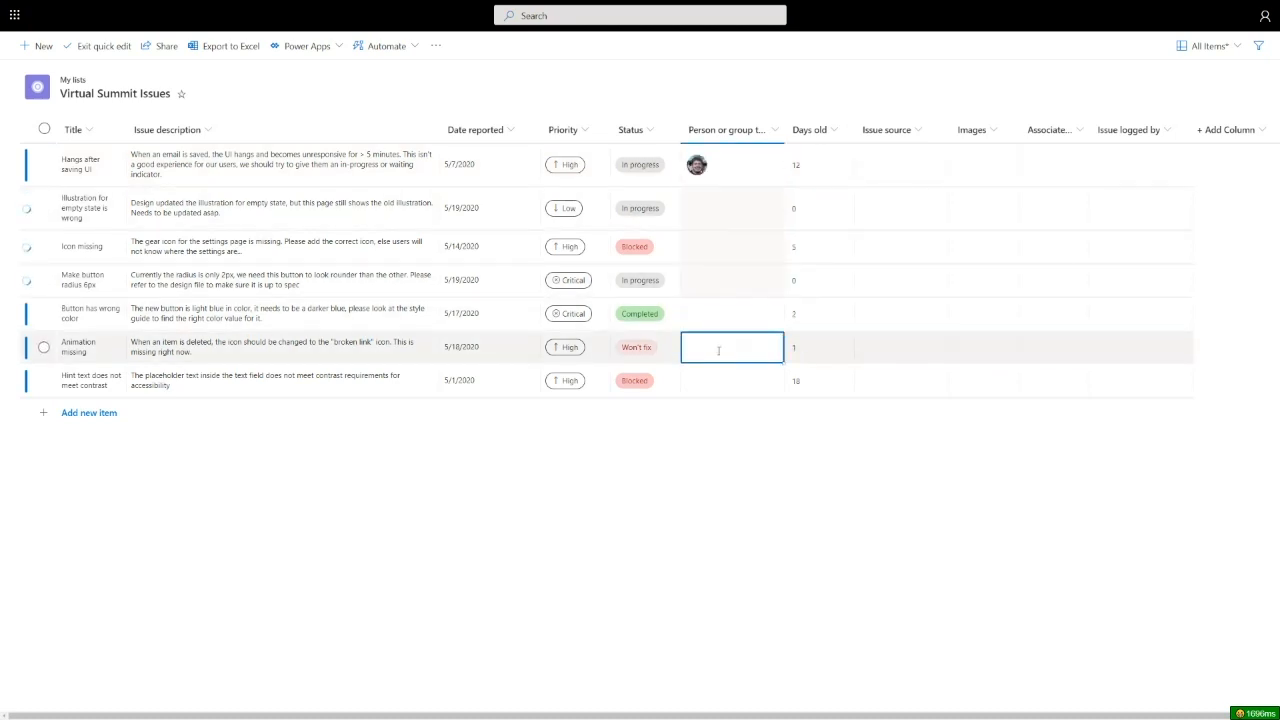
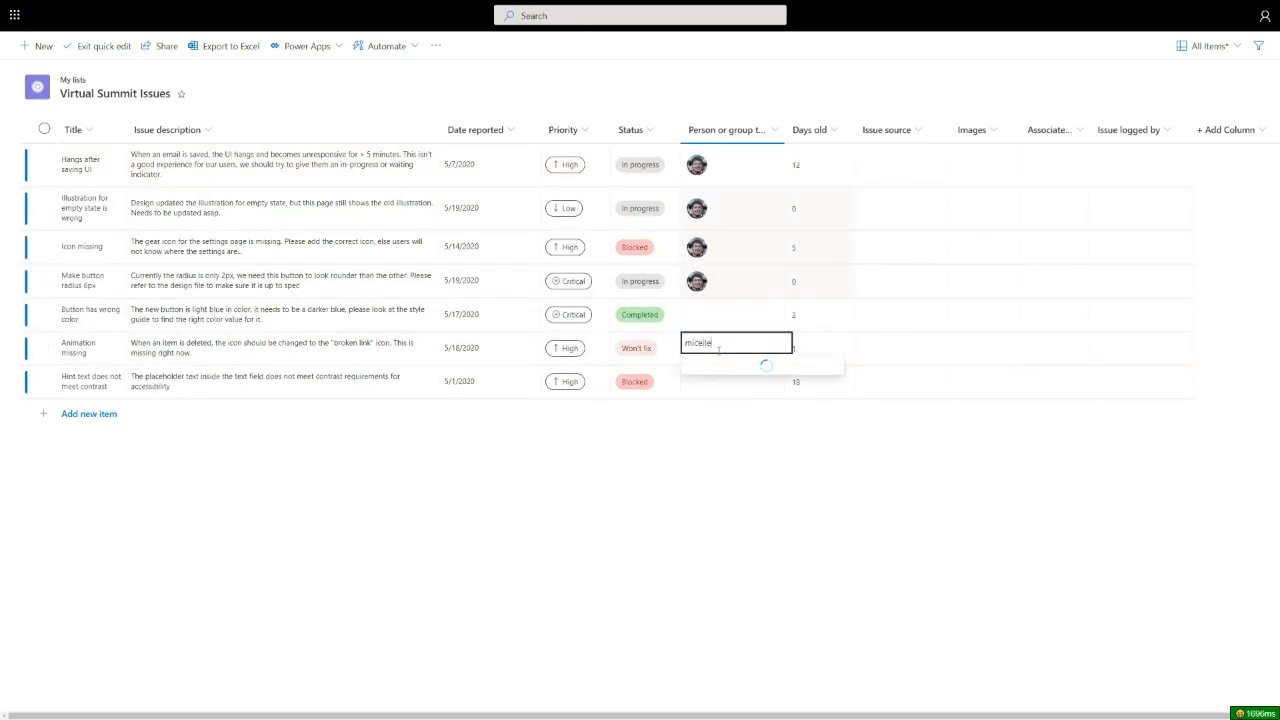
click(748, 372)
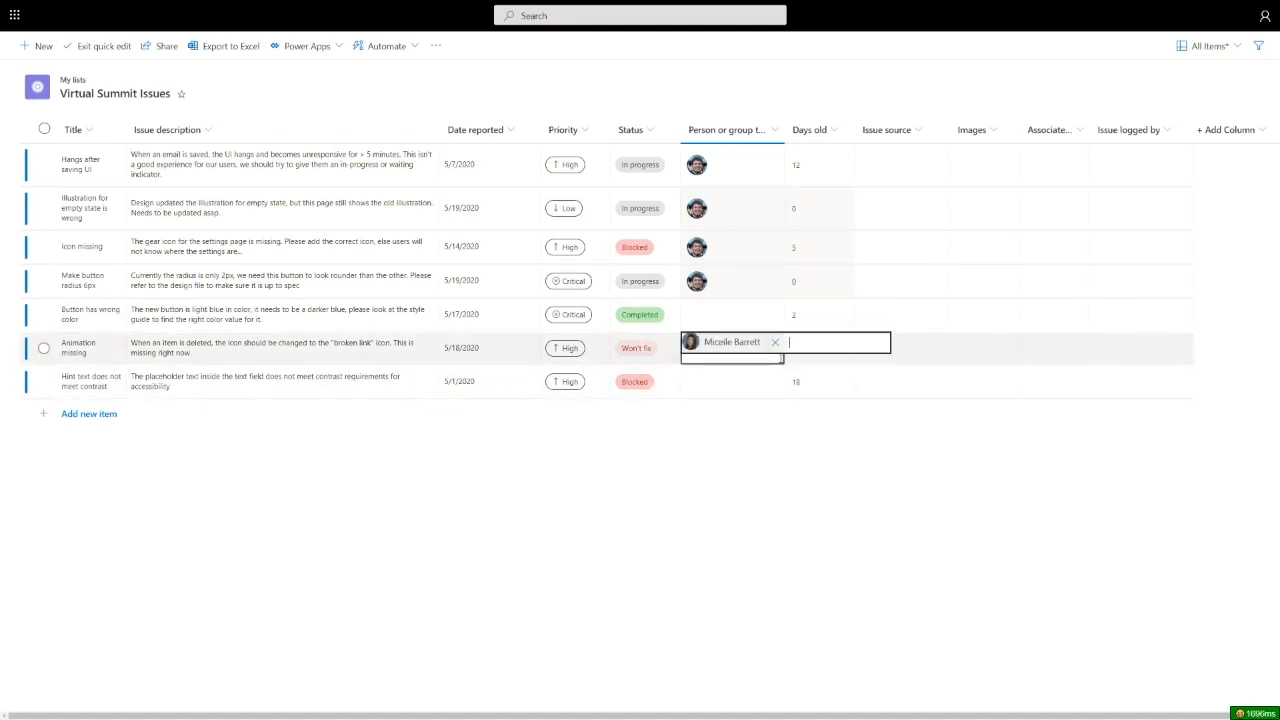
key(Return)
click(776, 358)
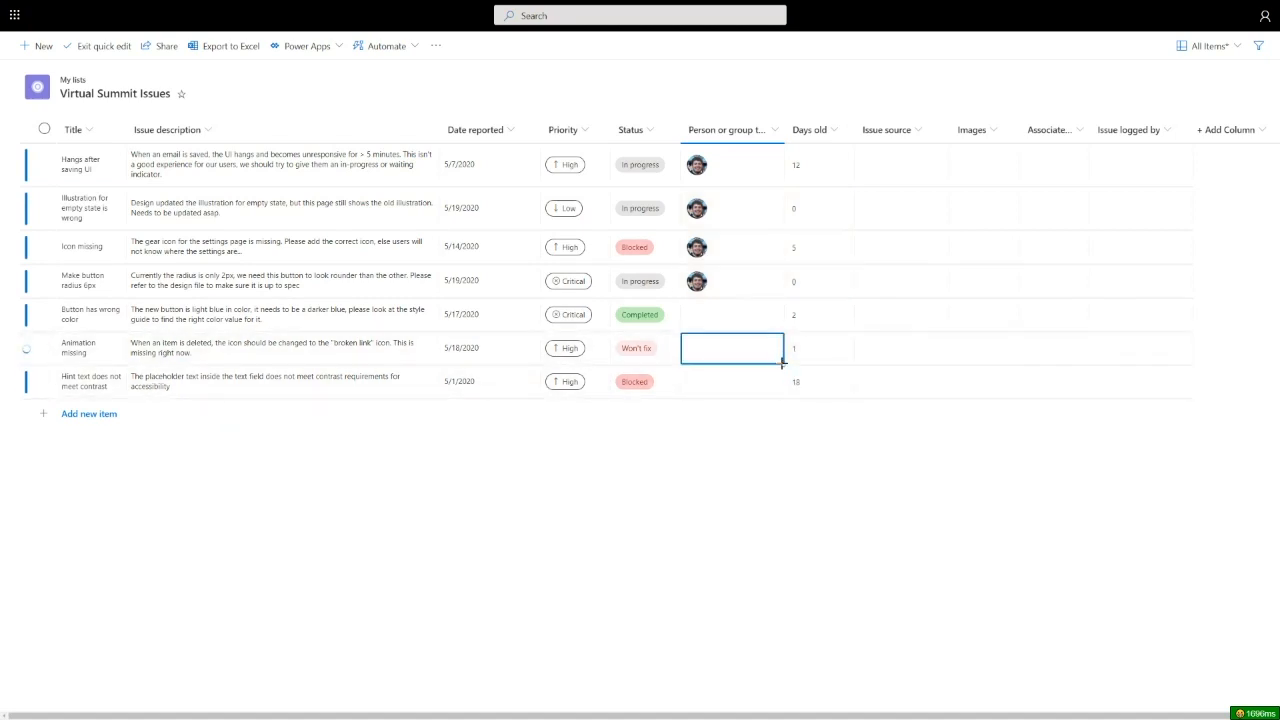
drag(785, 365, 689, 403)
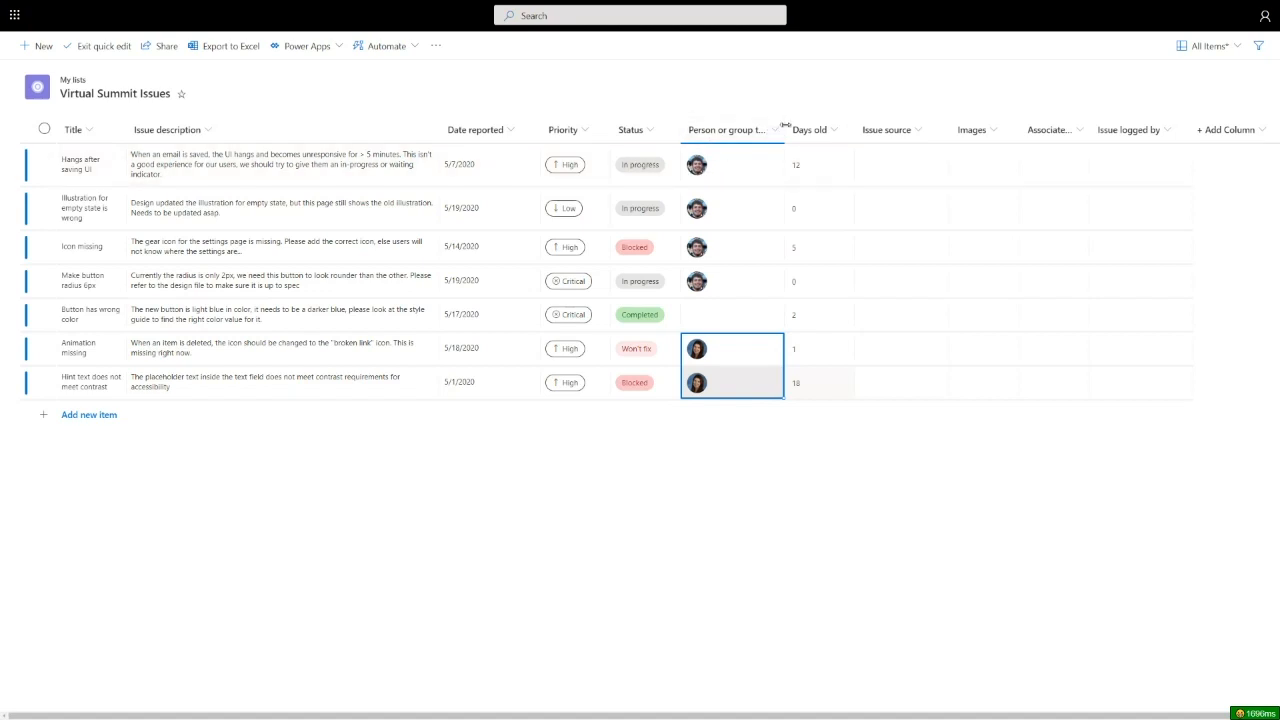
- Narrow the assignee column and widen the Title column so every title fits one line
drag(784, 130, 750, 130)
click(737, 130)
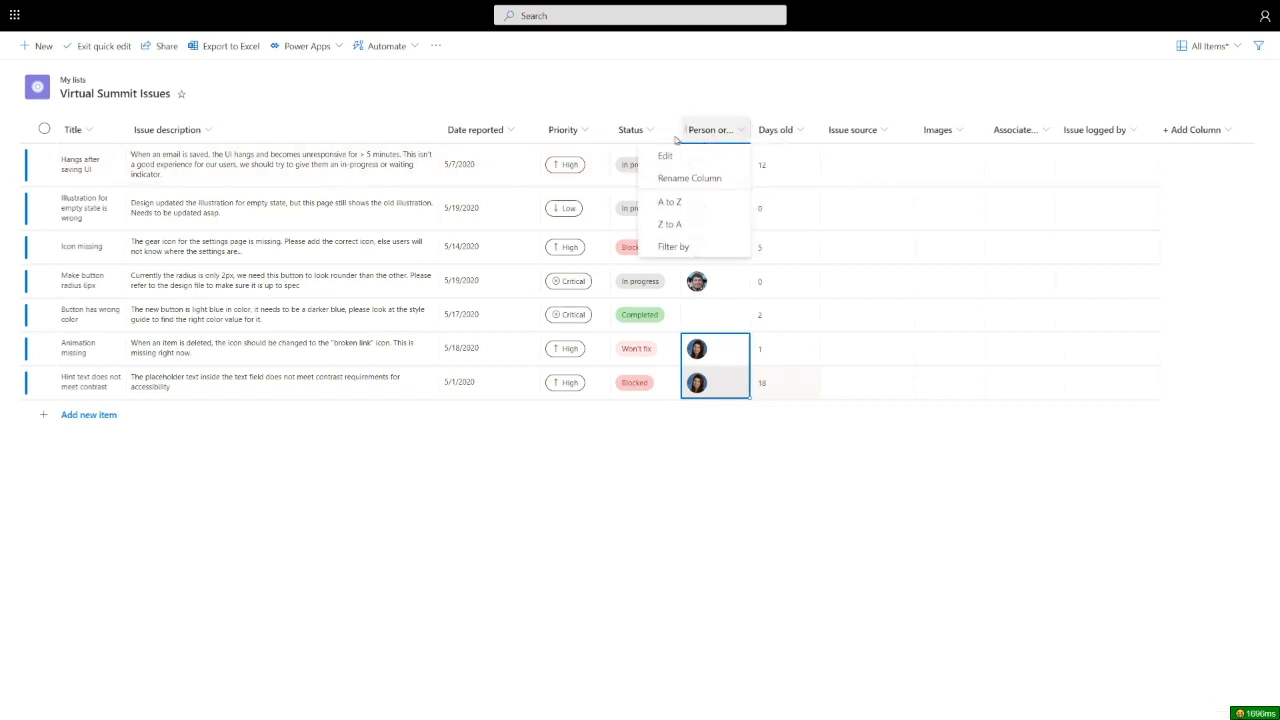
click(728, 445)
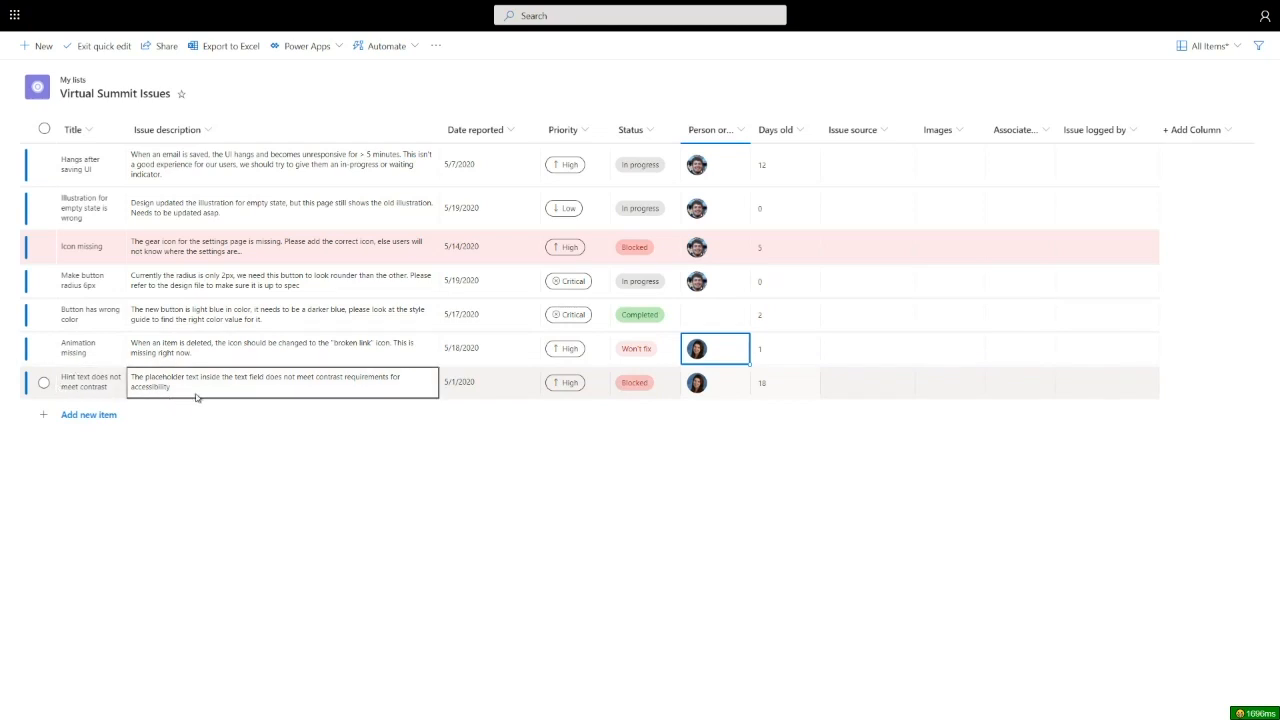
drag(121, 133, 220, 133)
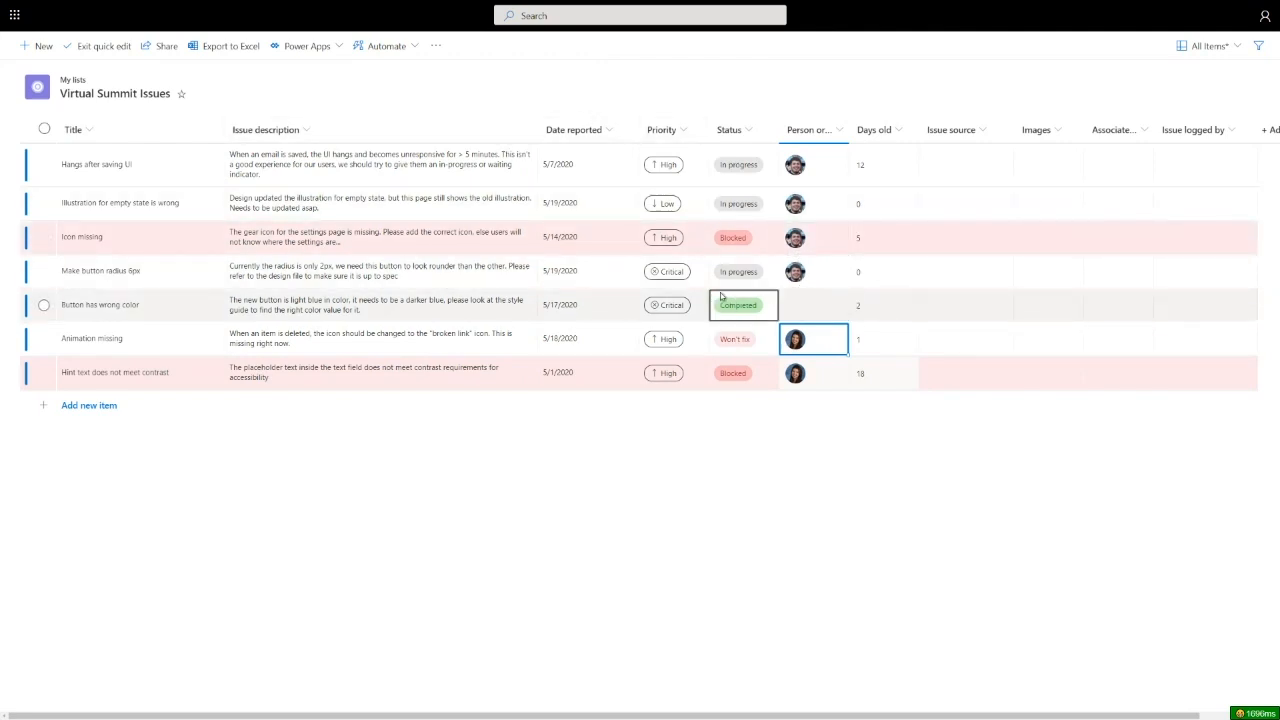
- Exit quick edit and select the Animation missing issue in the standard view
click(107, 46)
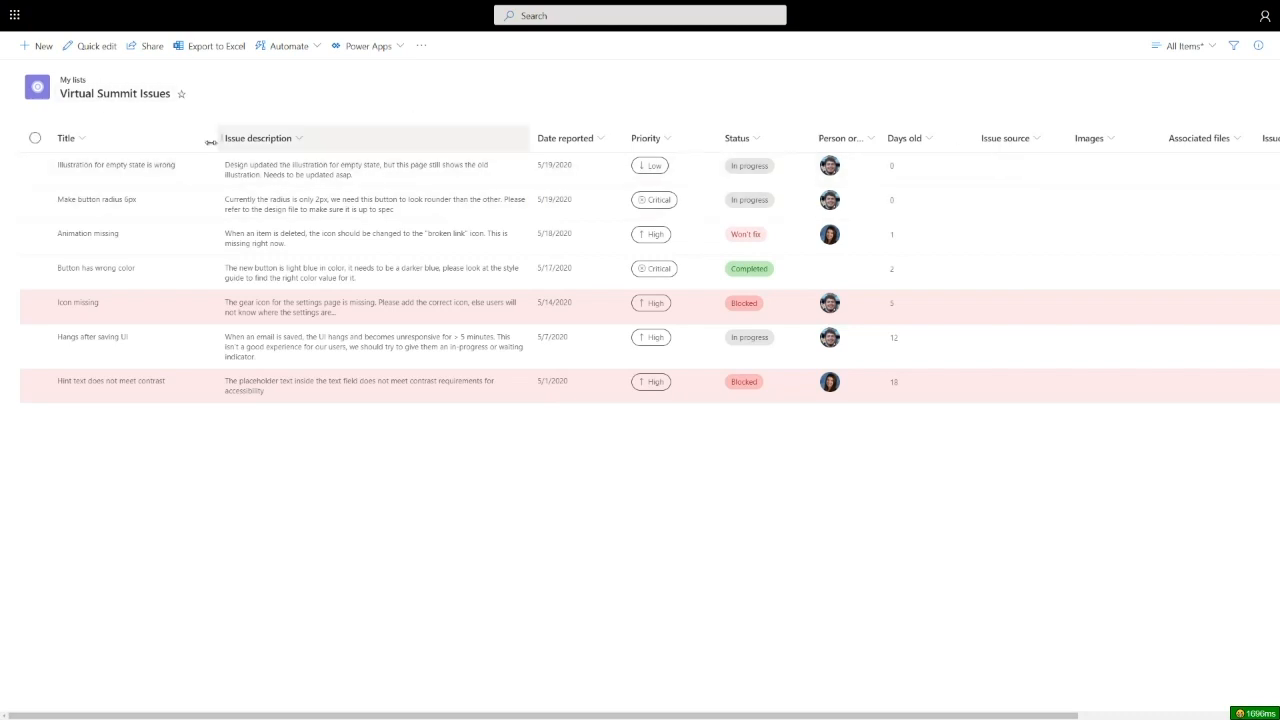
click(145, 245)
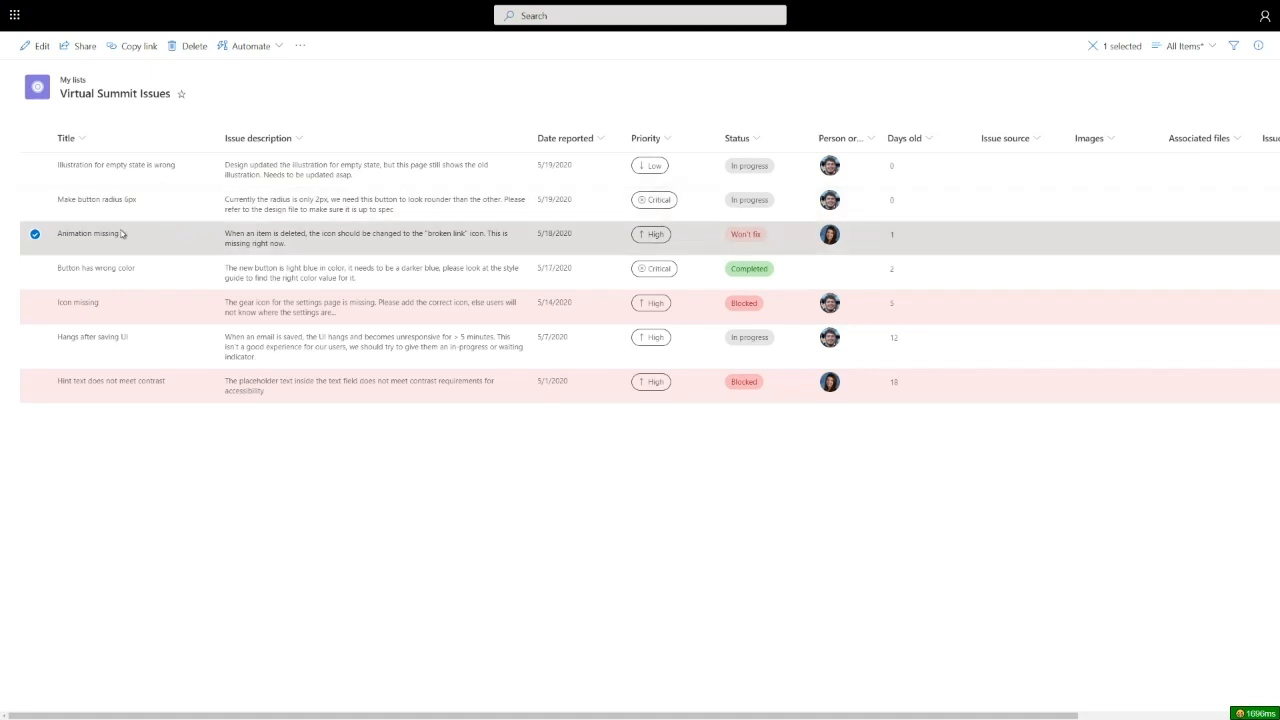
- From the Animation missing issue's details, add iconmissing.png under Images
click(108, 235)
click(92, 234)
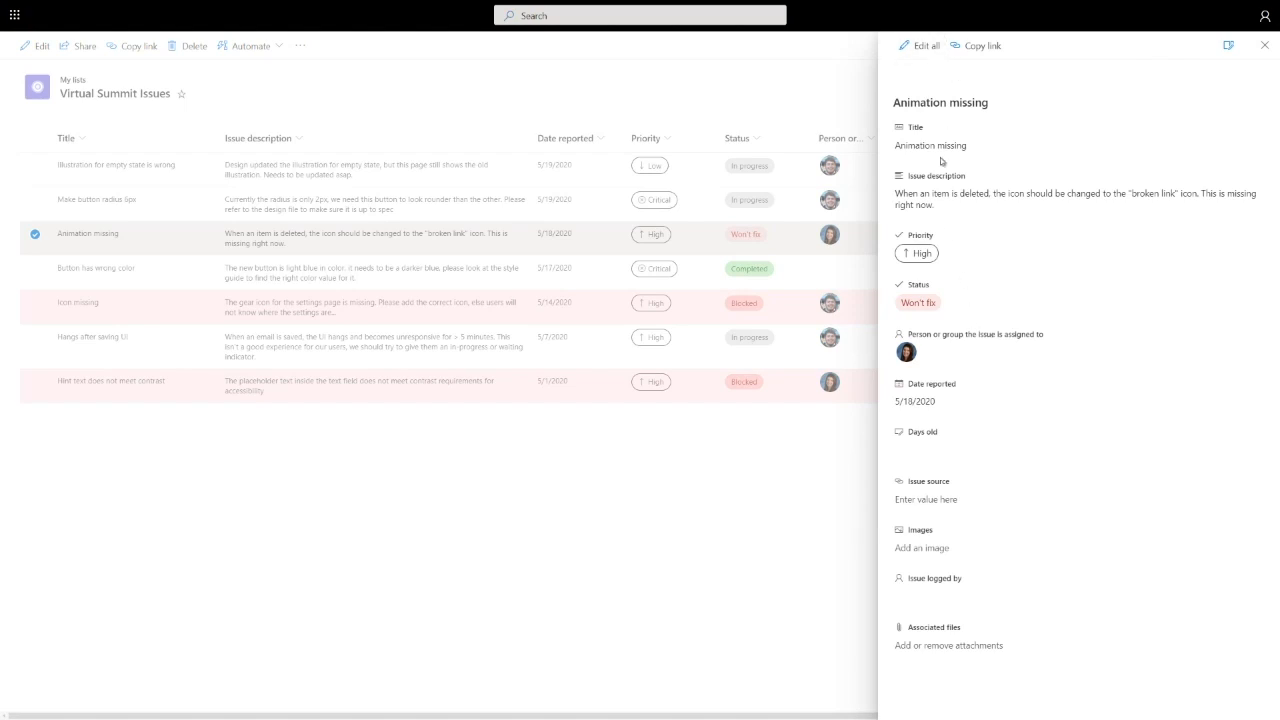
click(938, 551)
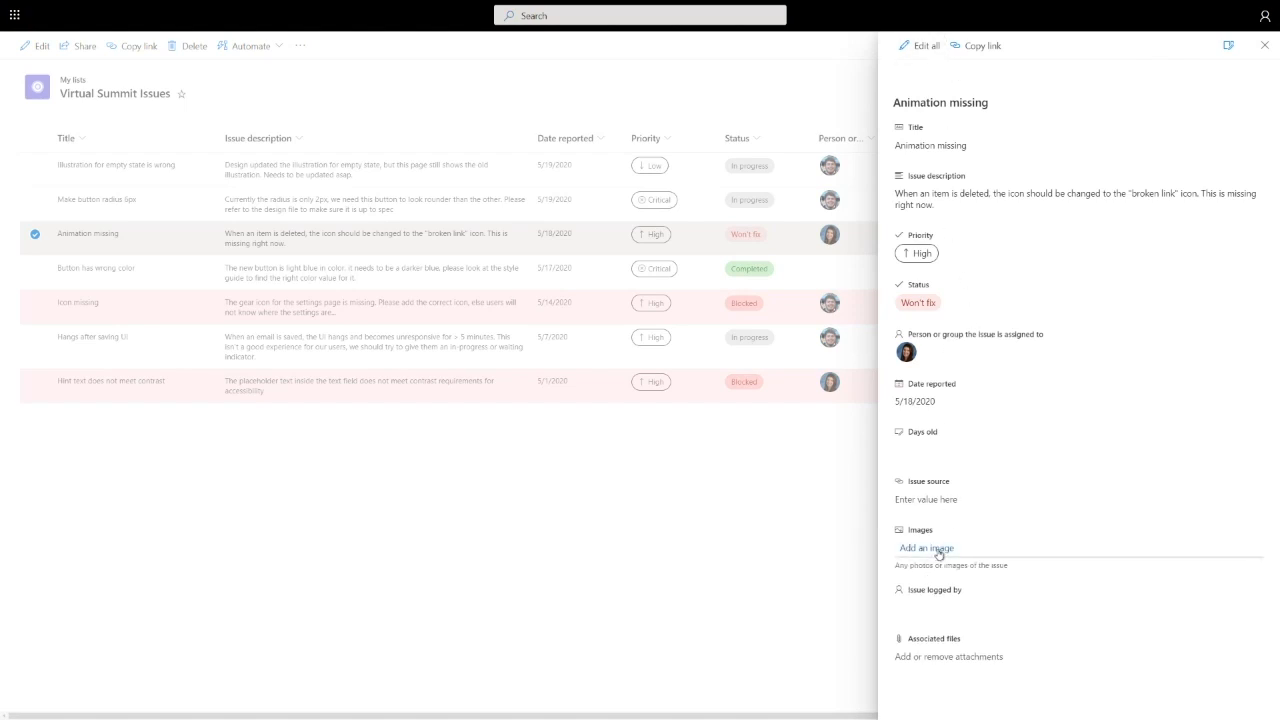
click(940, 550)
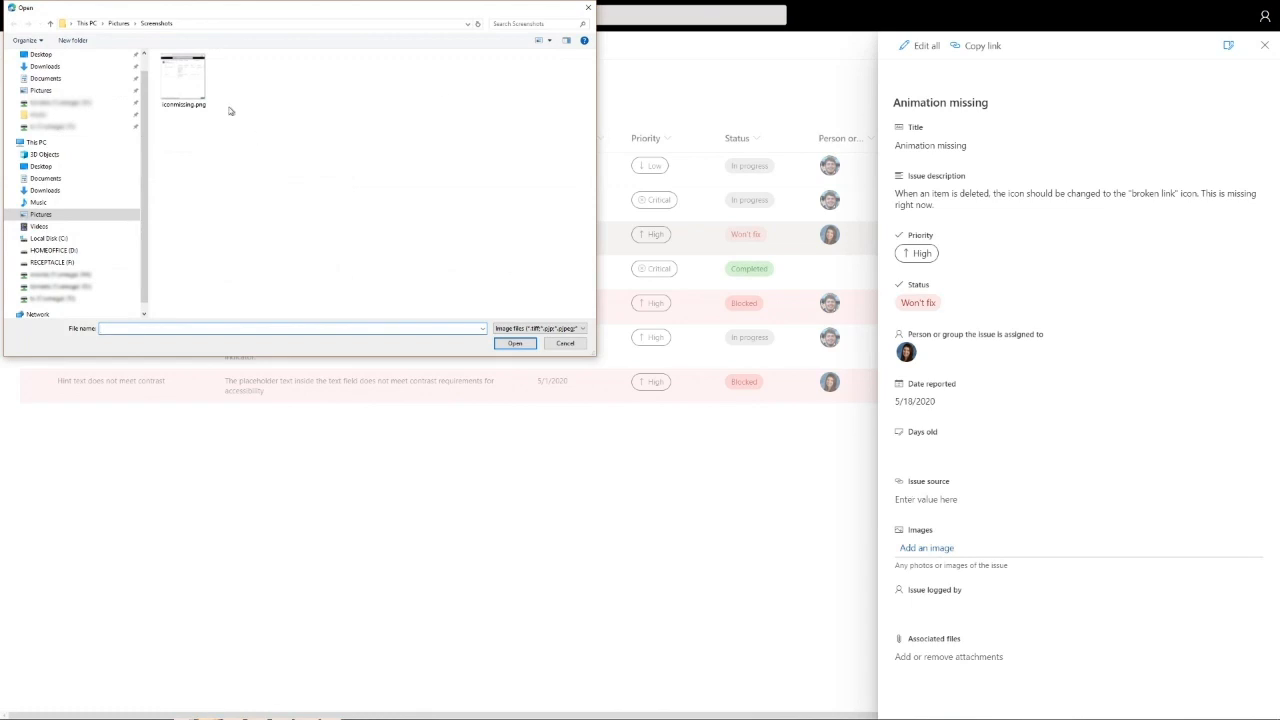
double_click(183, 80)
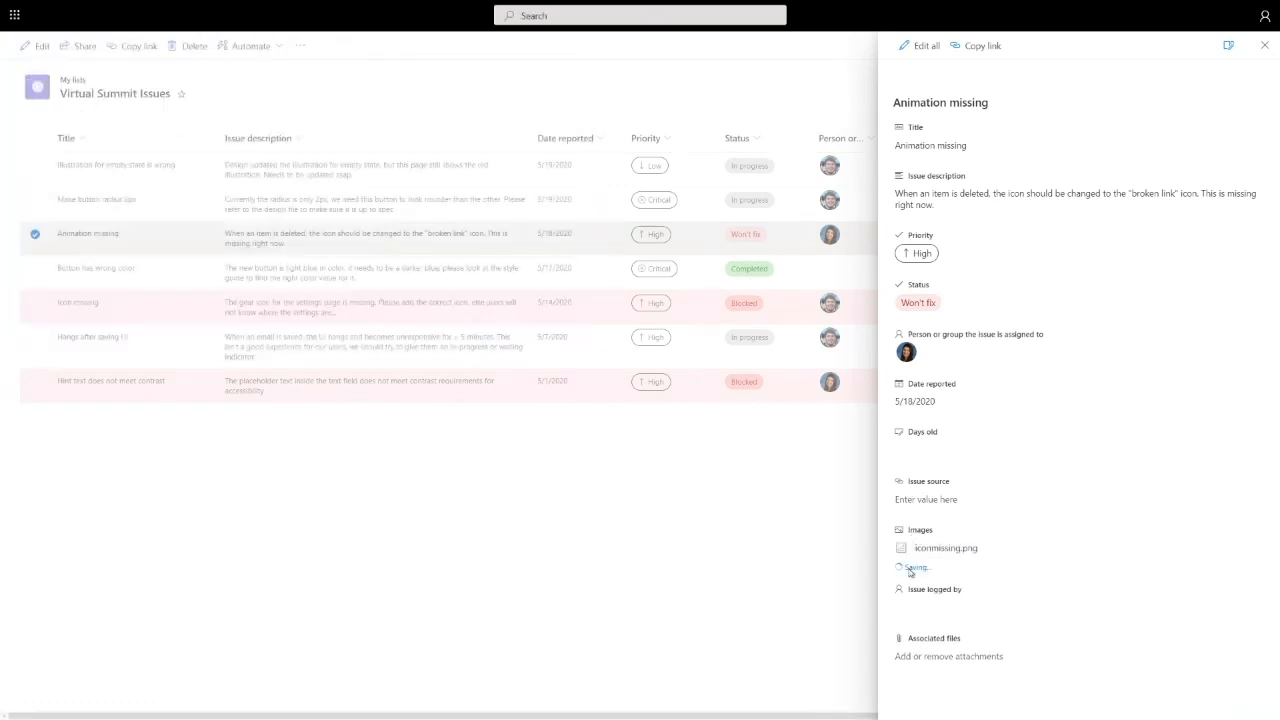
- Close the issue details and the full-screen image tab, then open and close the saved views list
click(811, 542)
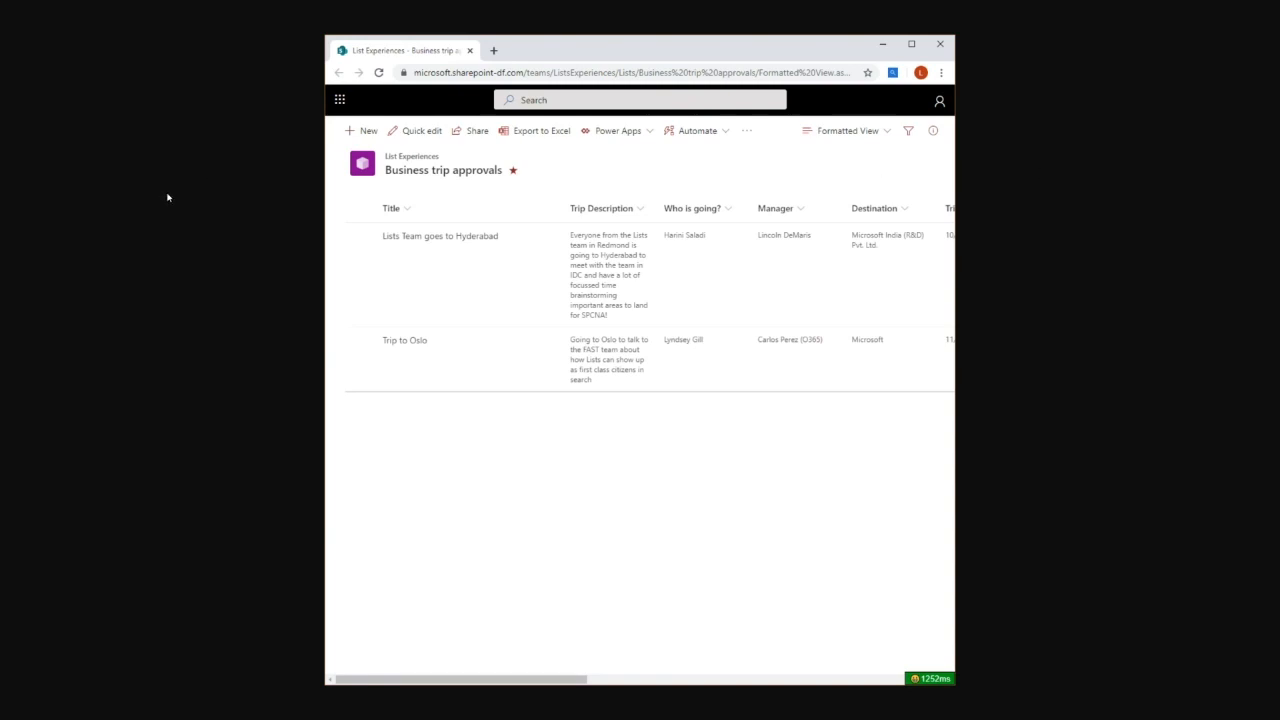
key(F11)
key(ctrl+w)
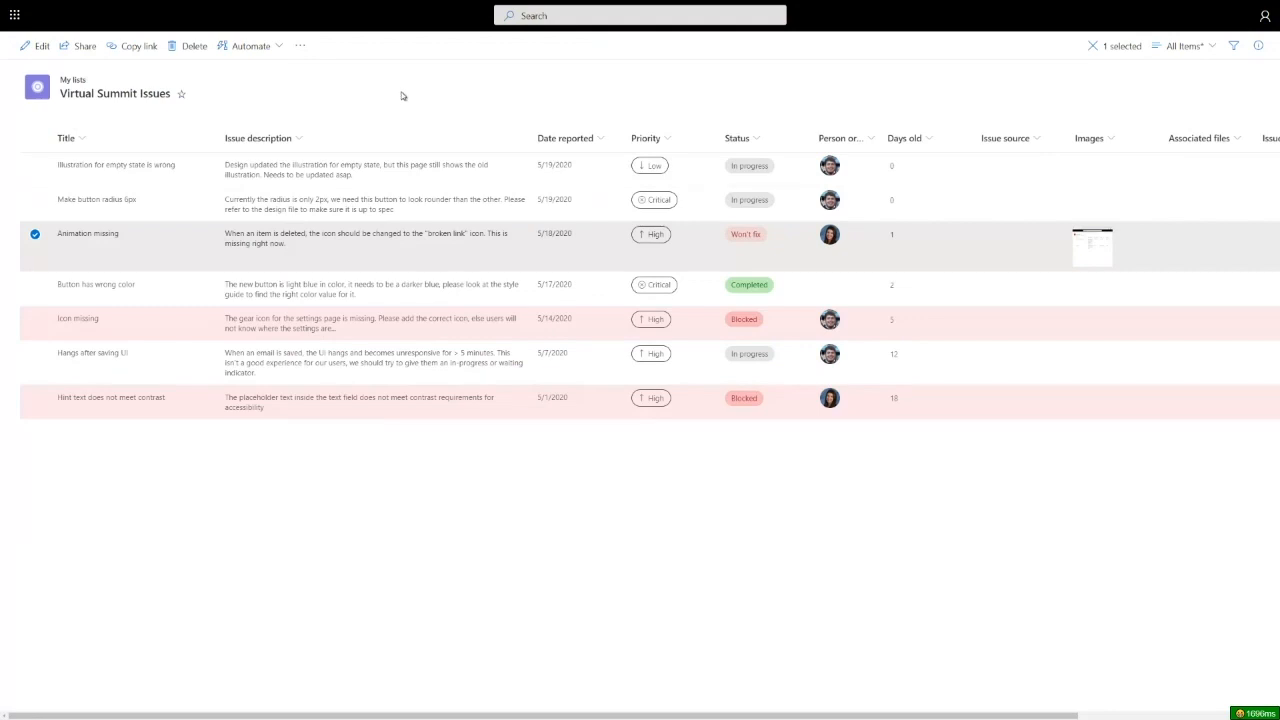
click(1183, 46)
click(89, 55)
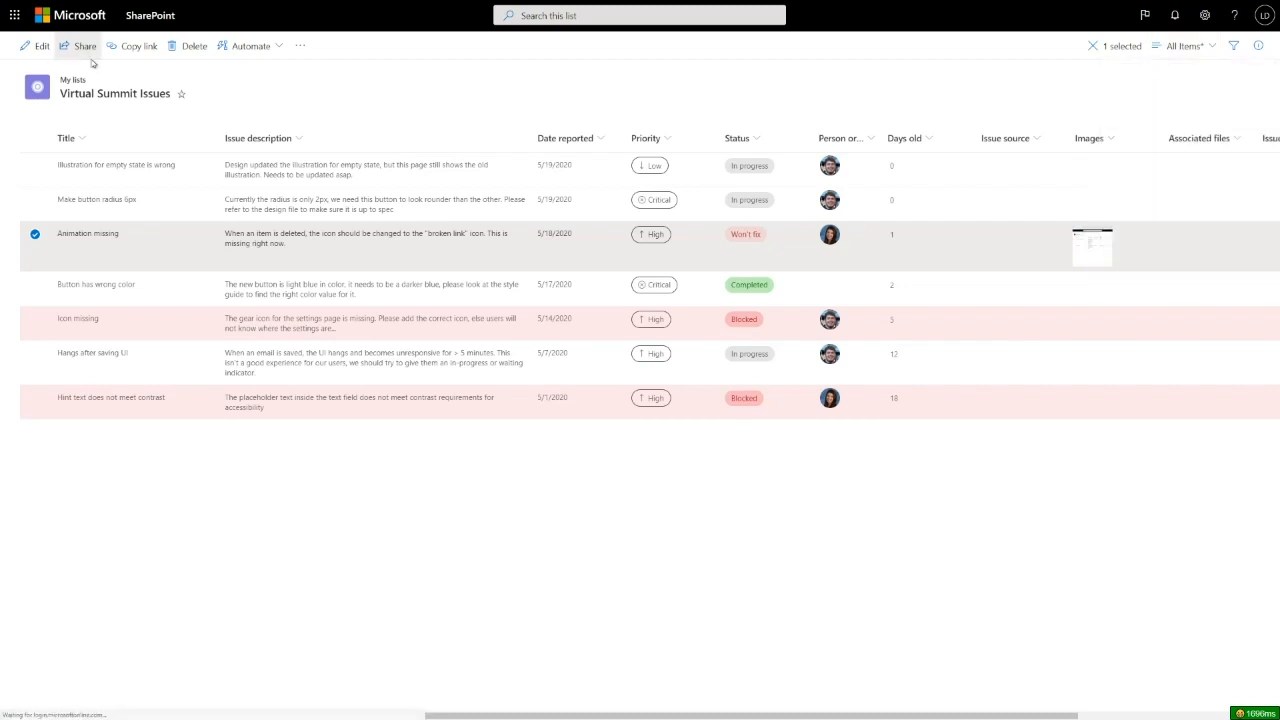
- Clear the row selection, switch to Quick edit, and save the column layout over All Items
click(380, 94)
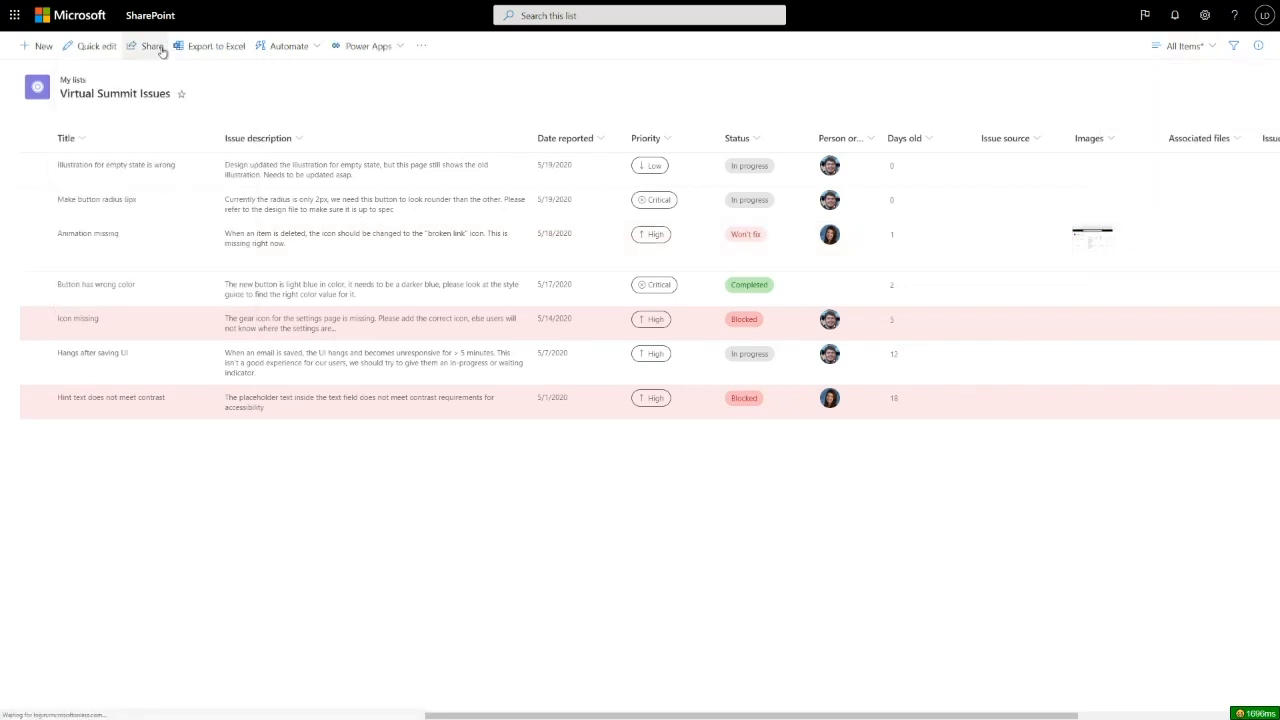
click(107, 48)
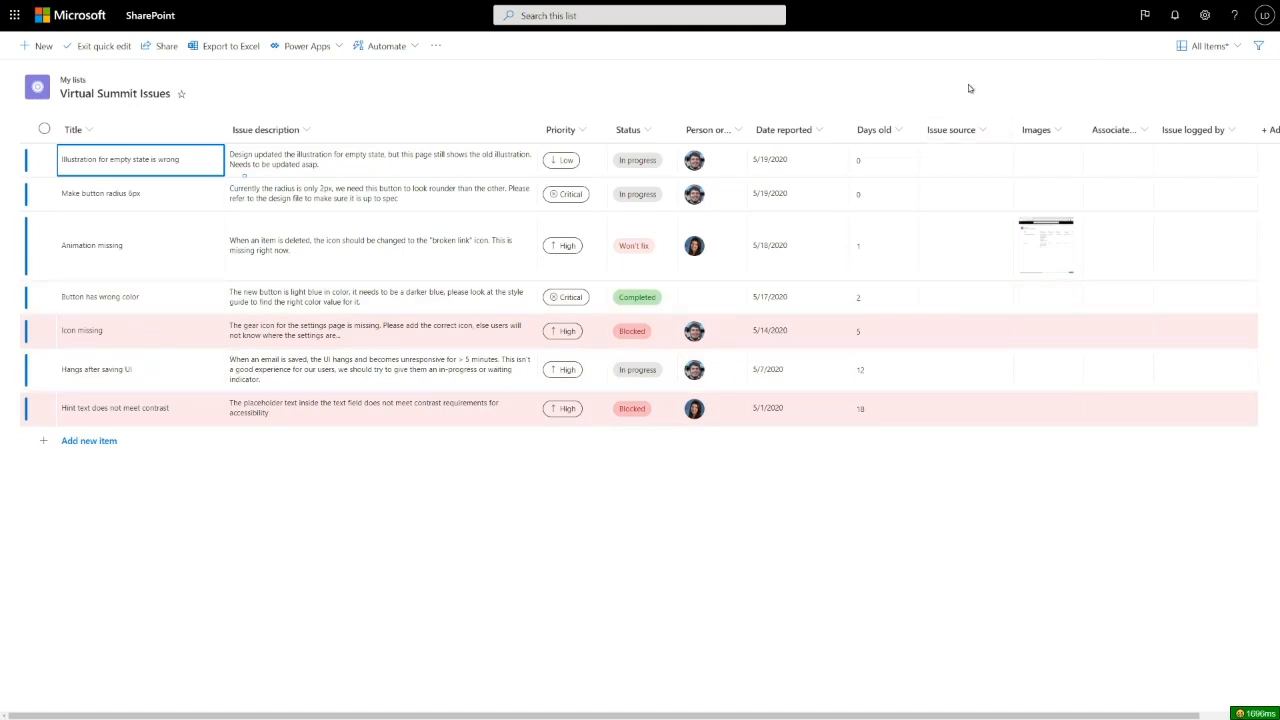
click(1205, 46)
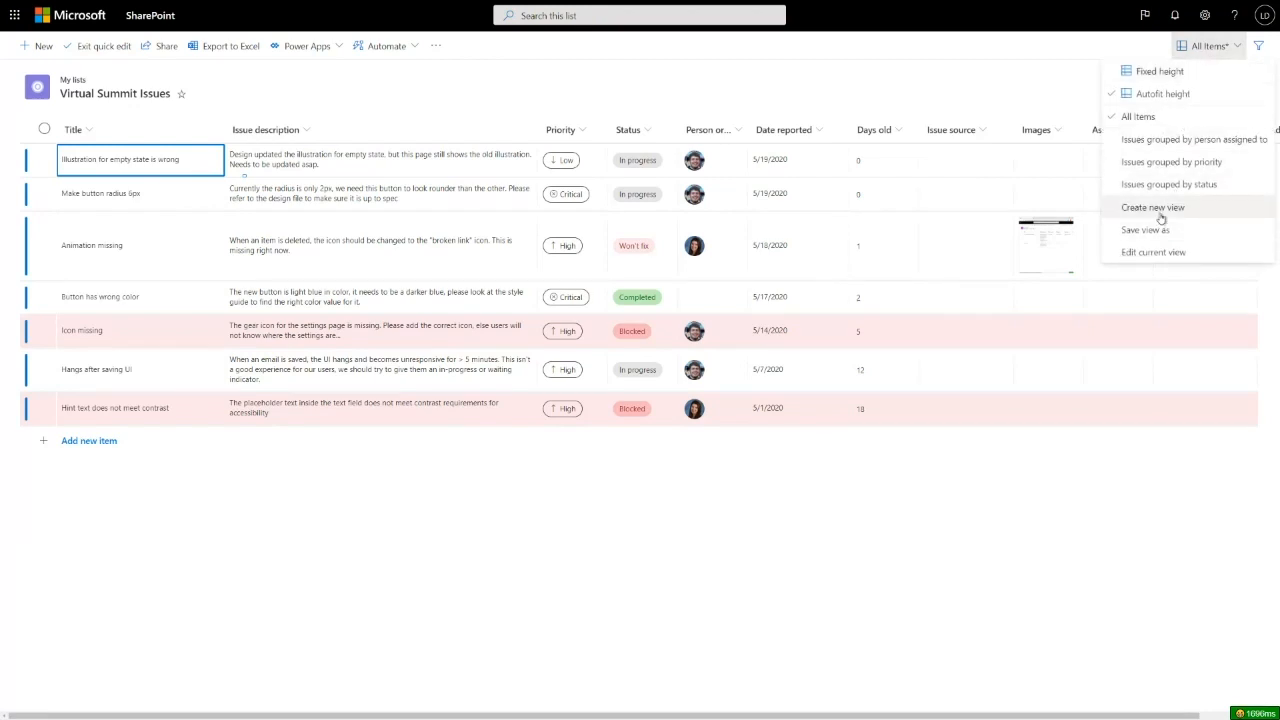
click(1145, 230)
key(Return)
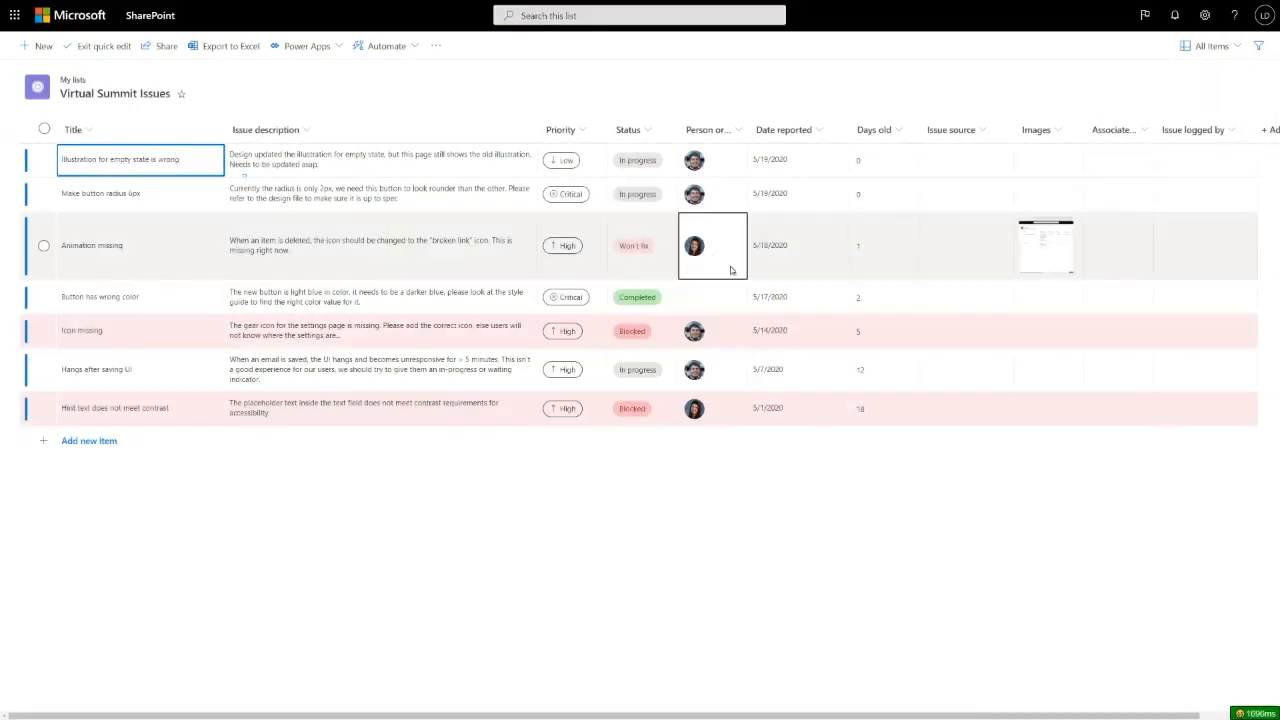
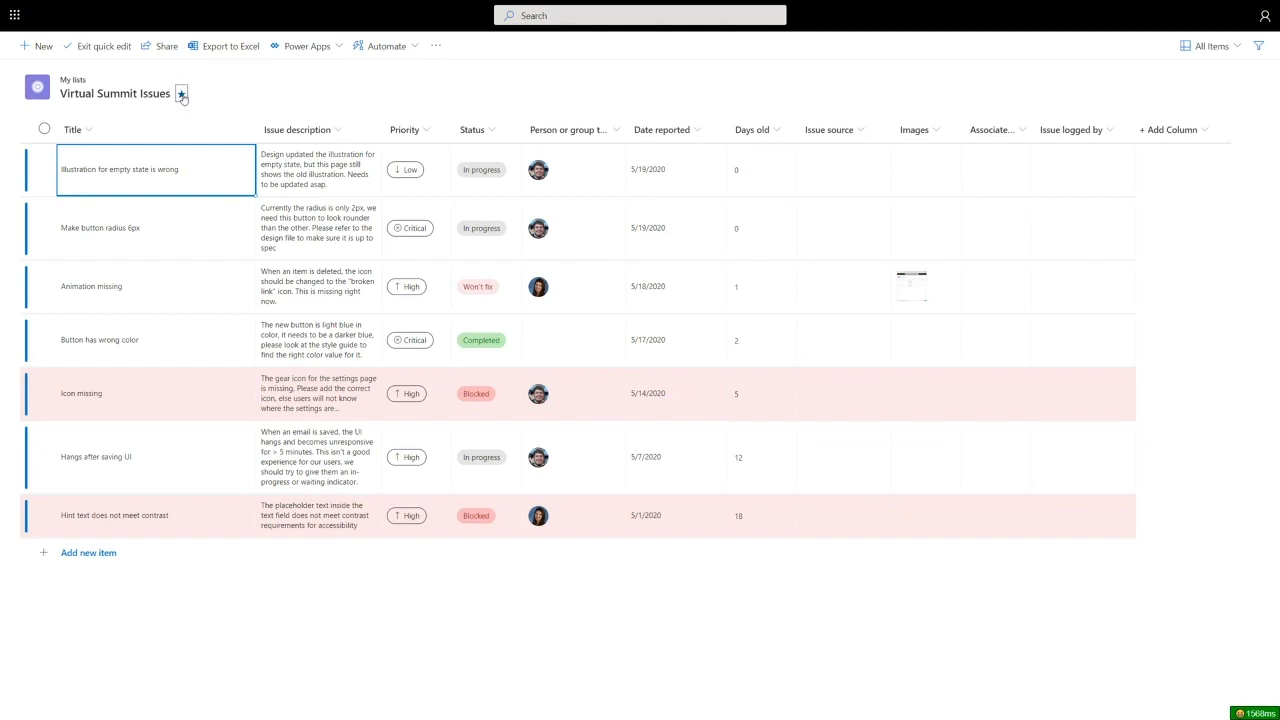
- Exit quick edit so the Virtual Summit Issues list returns to standard view
click(90, 46)
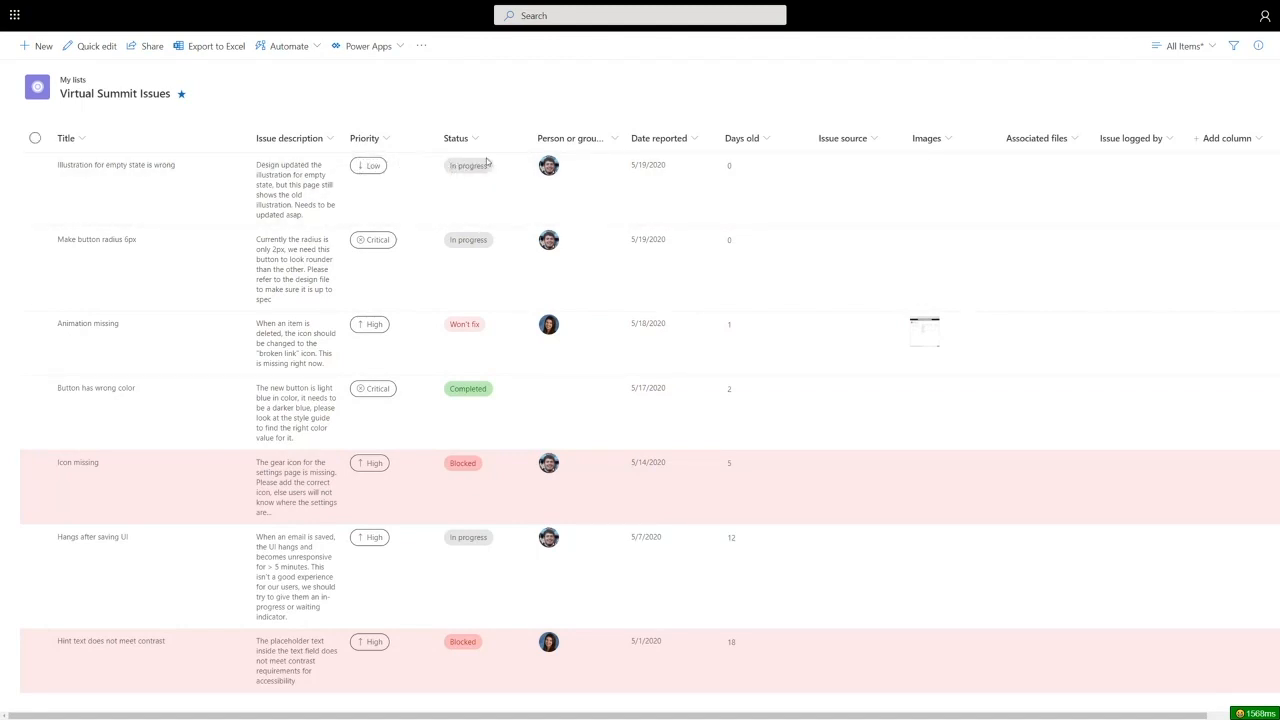
- Open Format this column for the Priority column
click(387, 145)
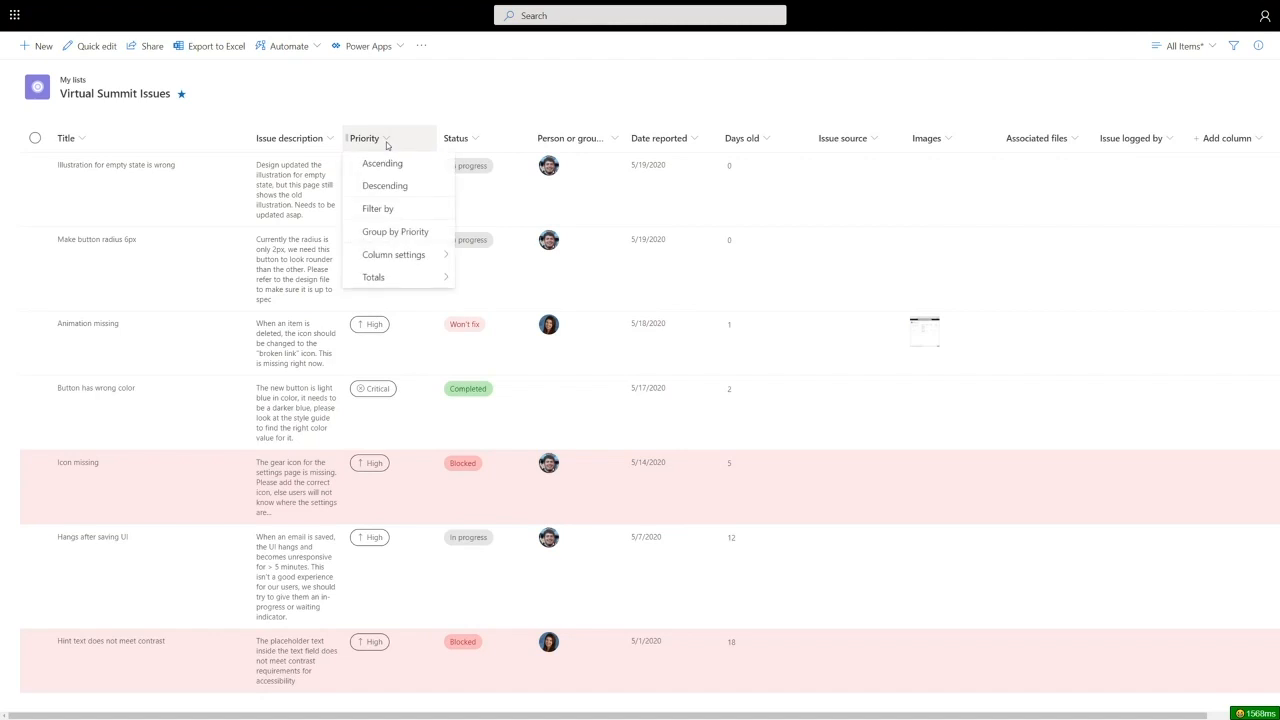
mouse_move(427, 254)
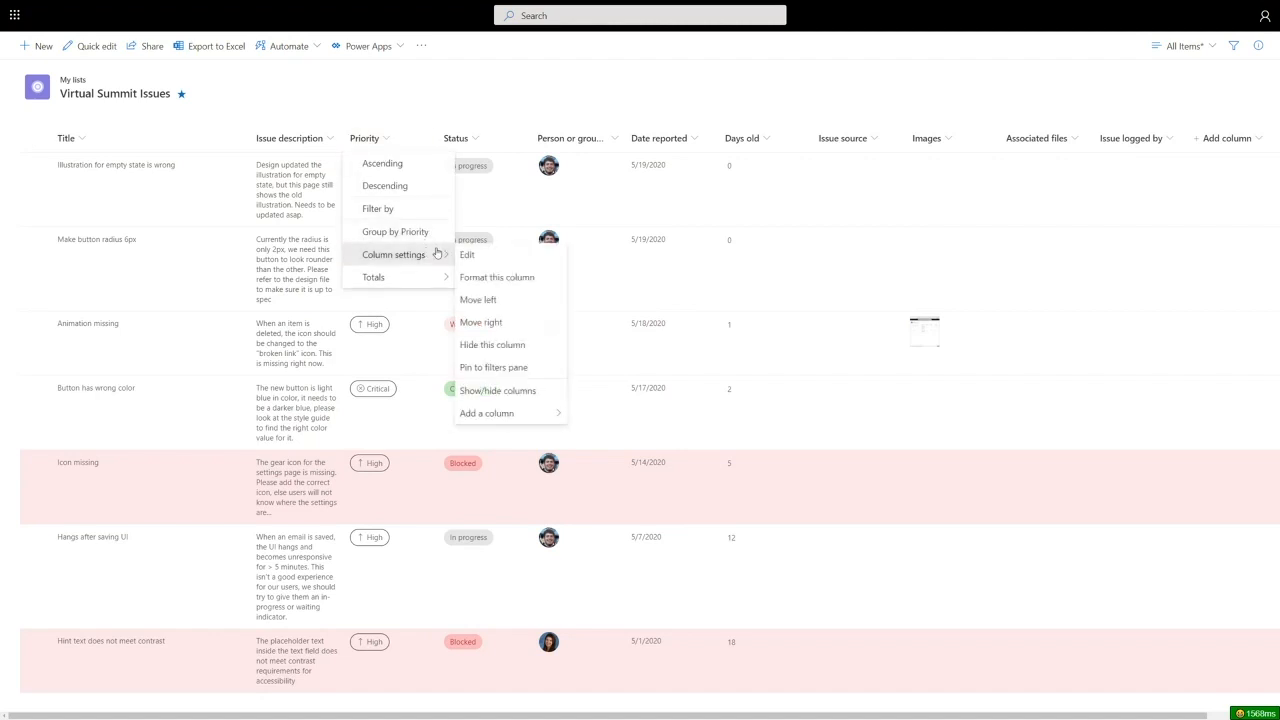
click(505, 278)
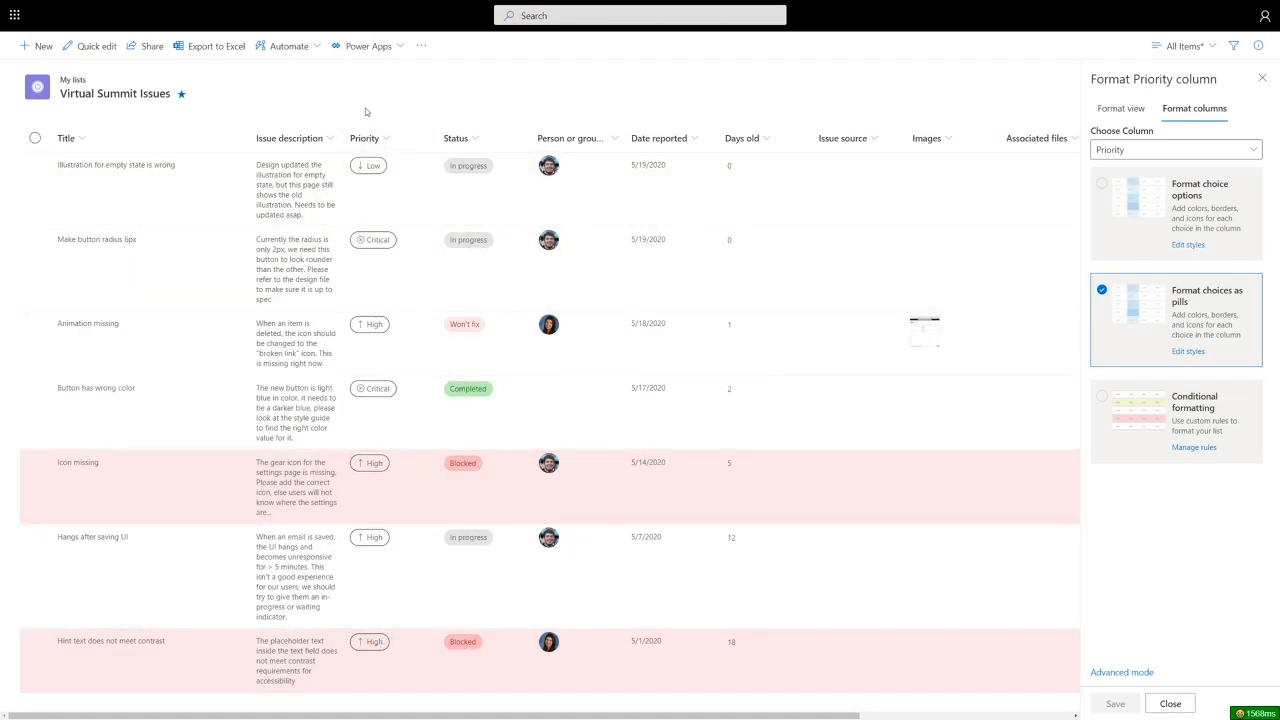
click(389, 140)
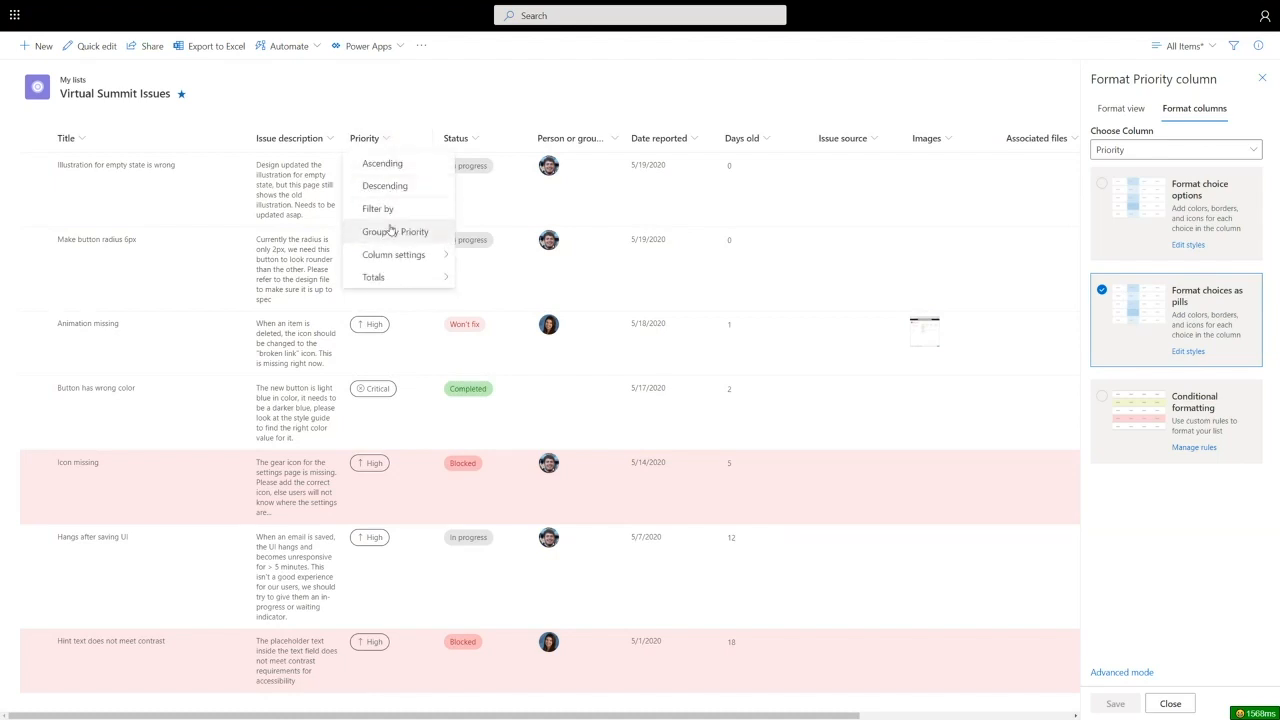
mouse_move(394, 254)
click(490, 277)
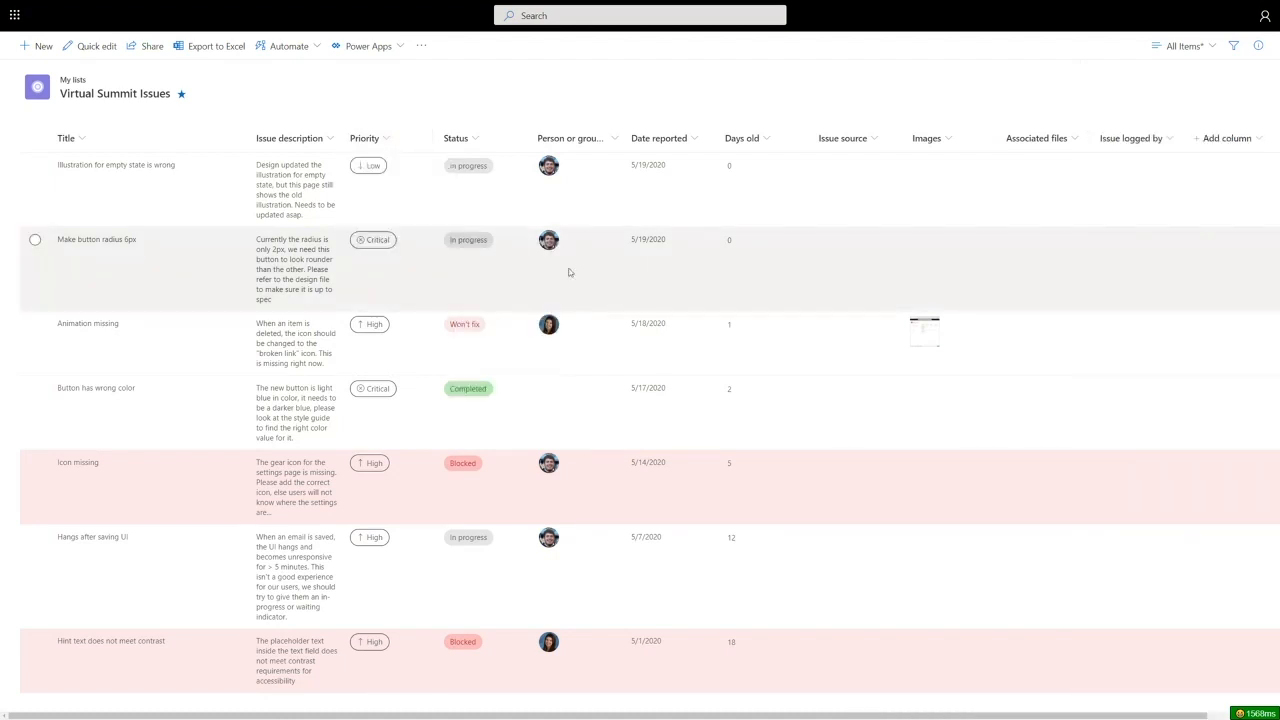
click(383, 143)
mouse_move(400, 254)
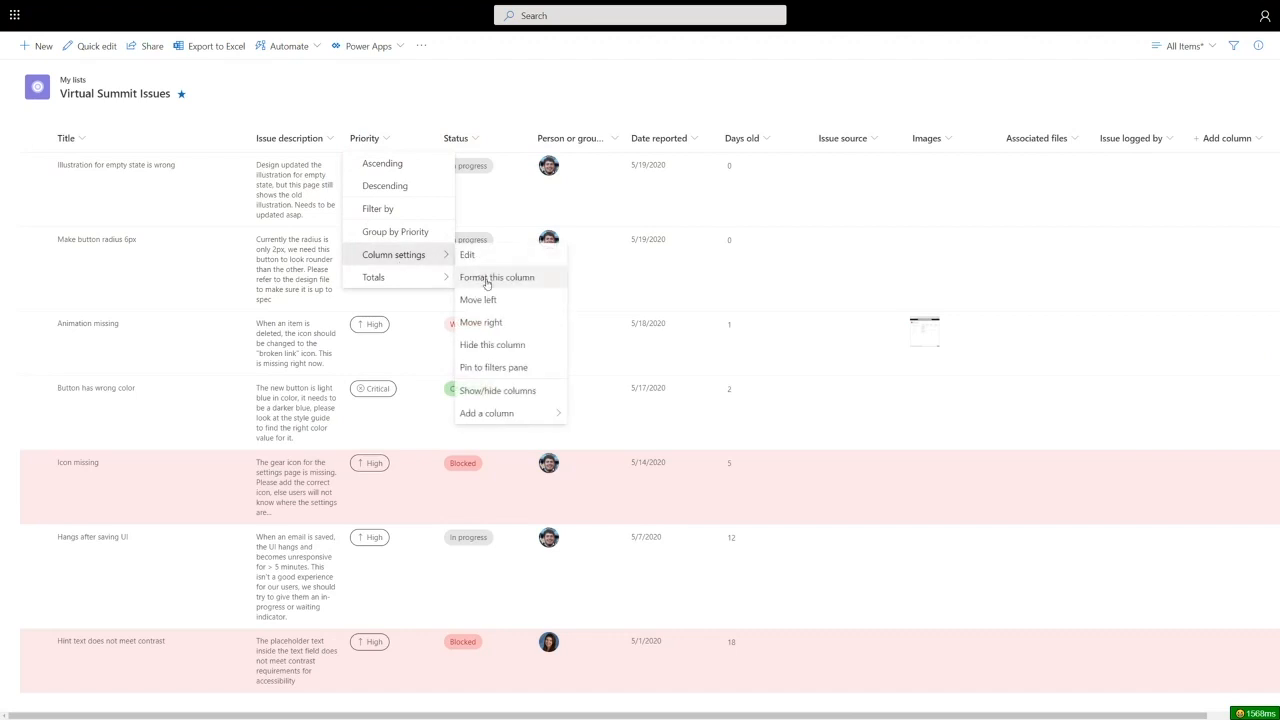
click(487, 278)
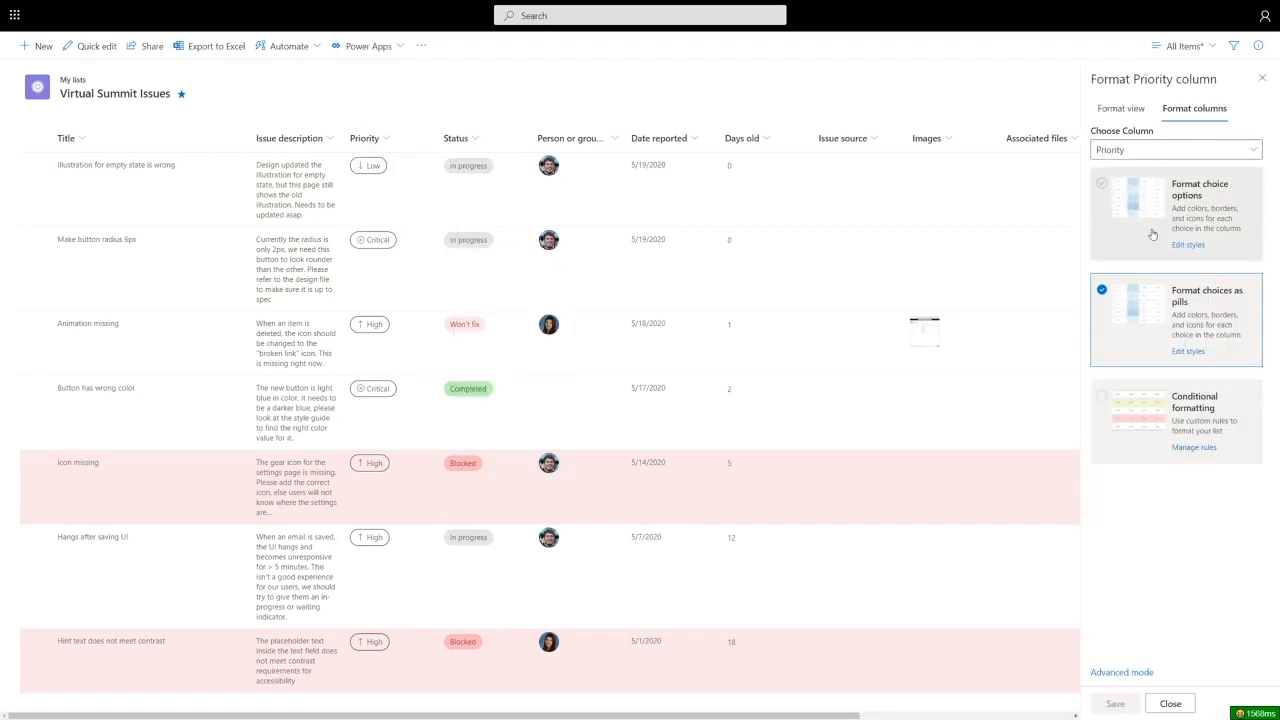
- Give the High priority pill an orange fill and save the Priority formatting
click(1189, 352)
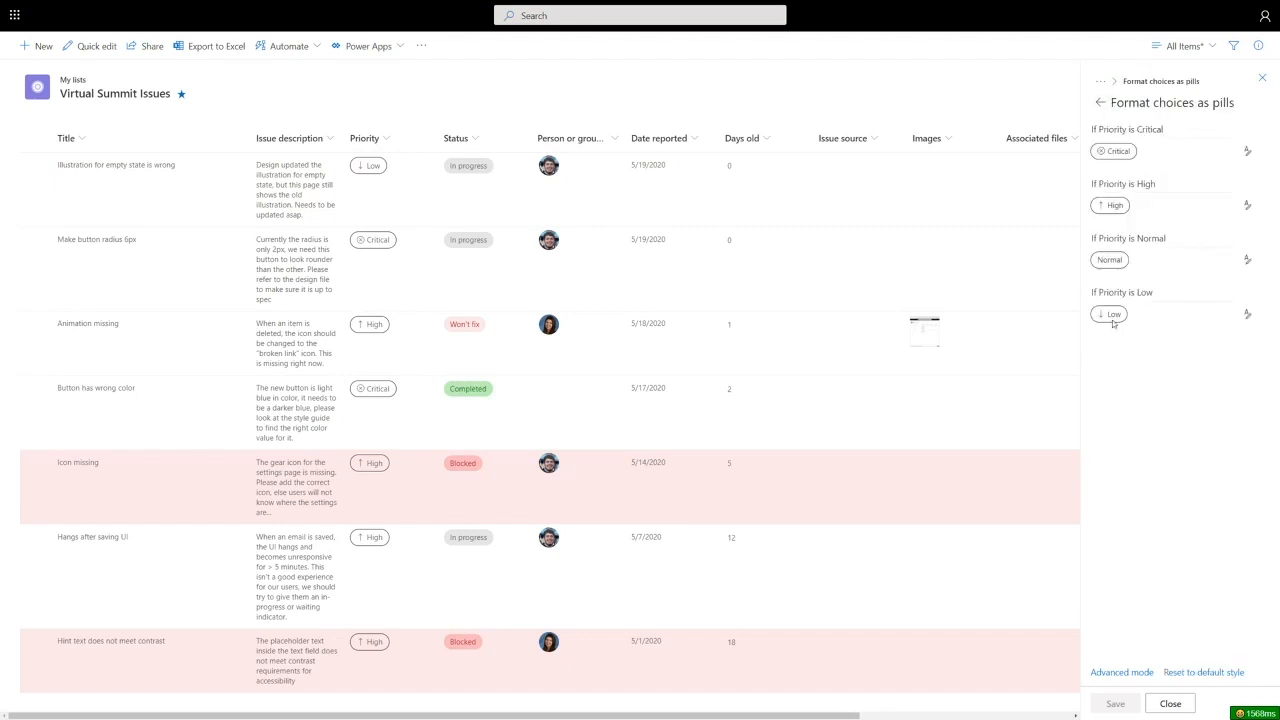
click(1246, 206)
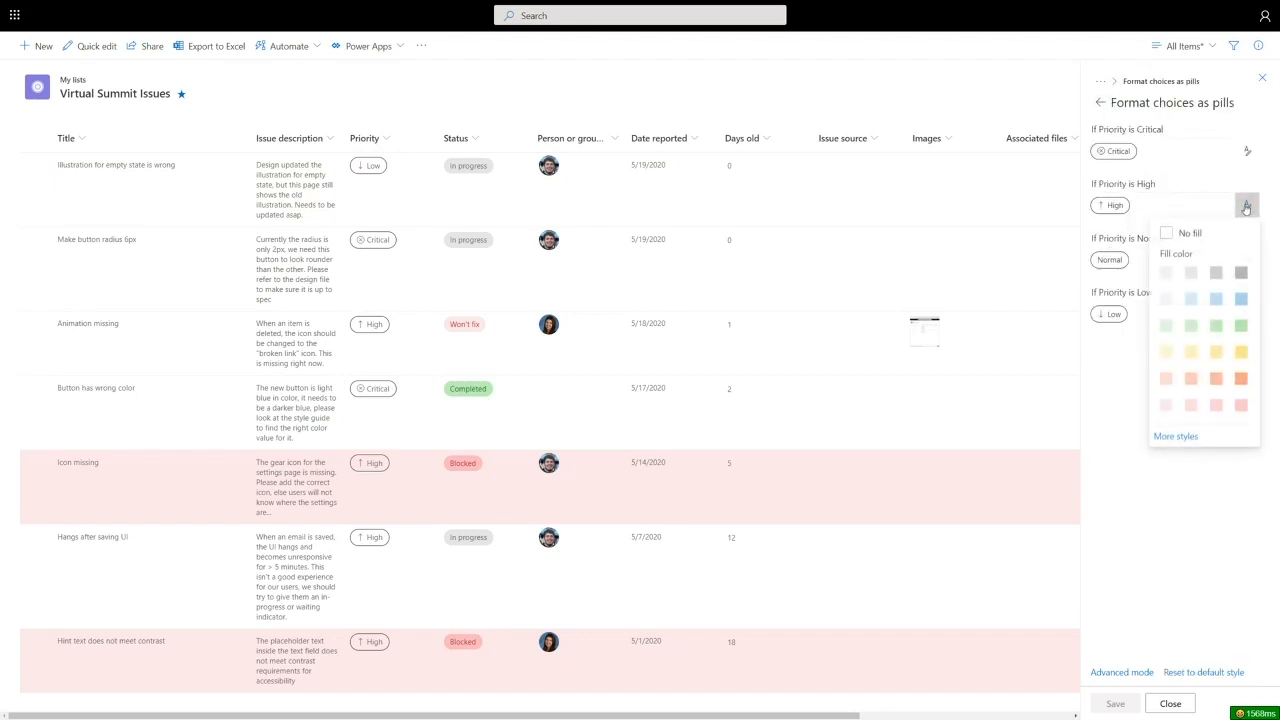
click(1241, 381)
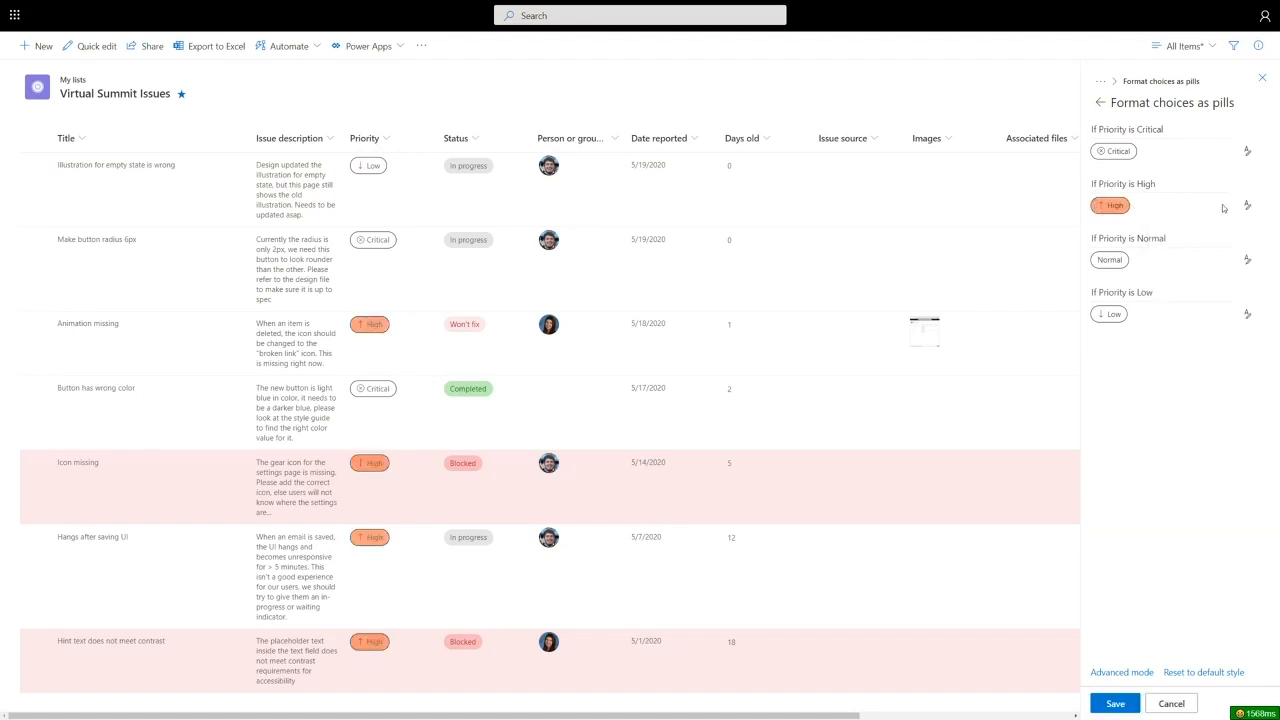
click(1112, 704)
click(457, 138)
- Preview Status as coloured blocks, revert to pill styling, save, and close the pane
mouse_move(494, 254)
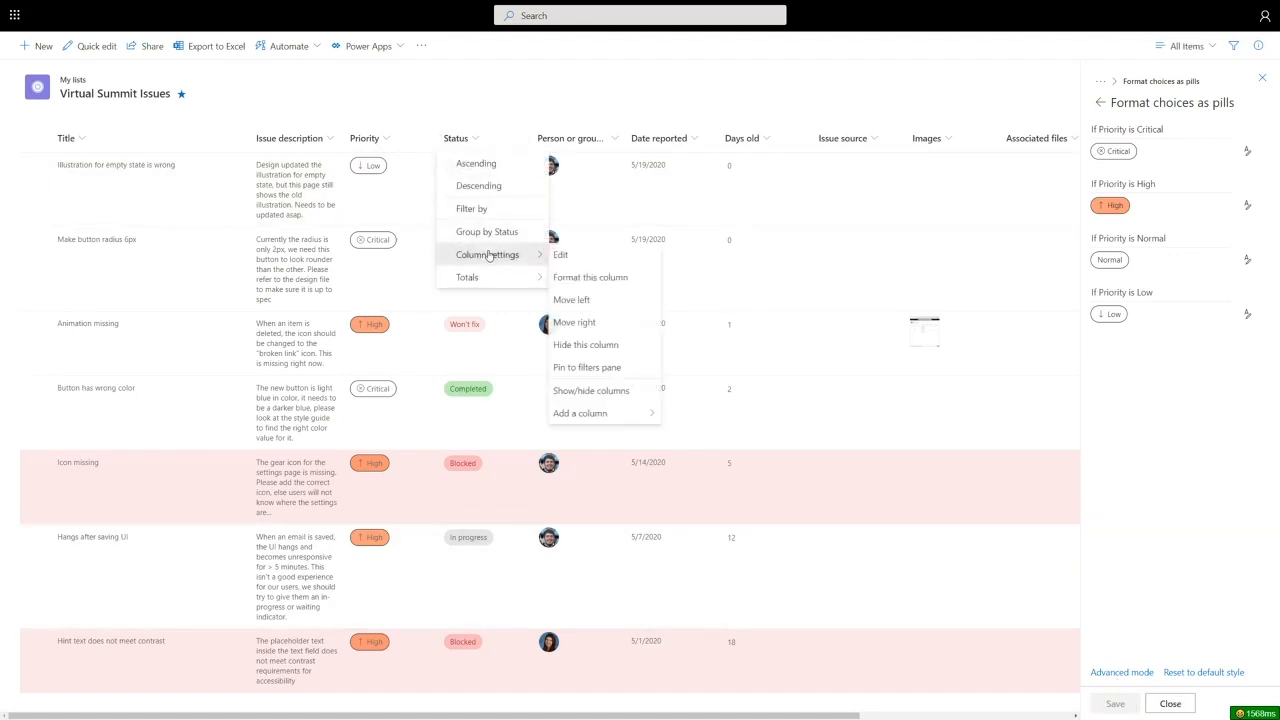
click(590, 274)
click(466, 142)
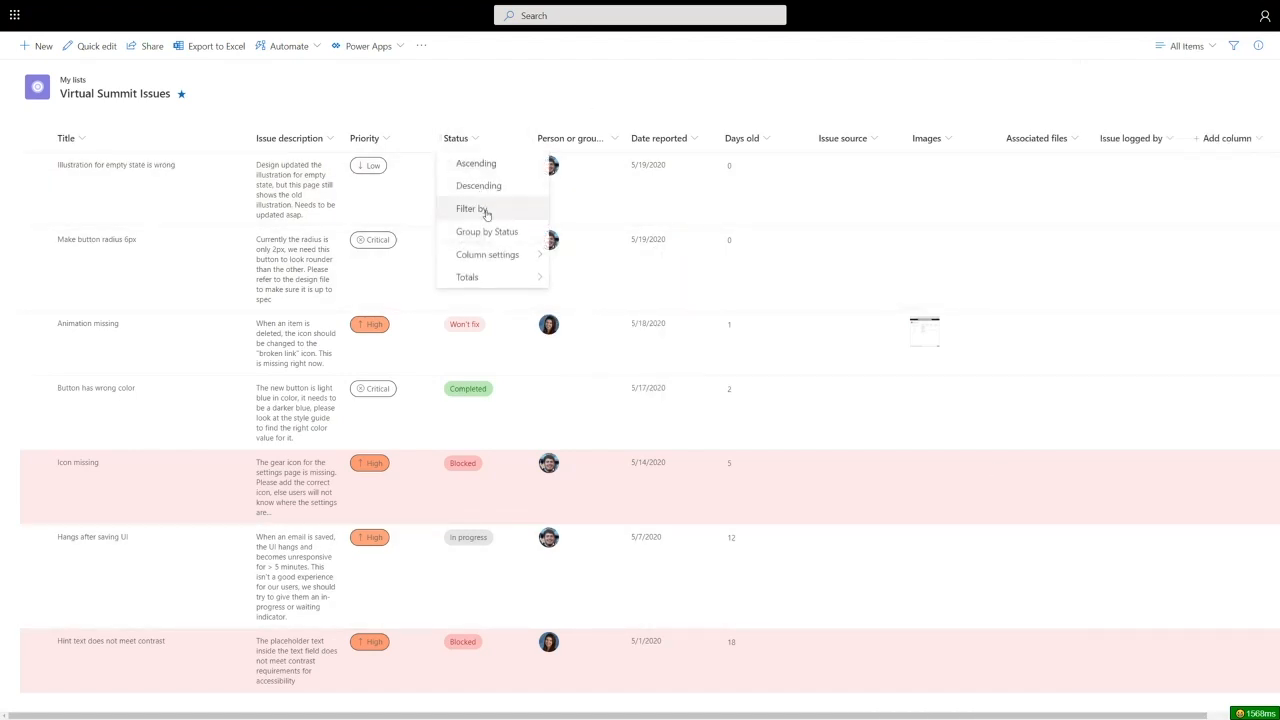
click(571, 274)
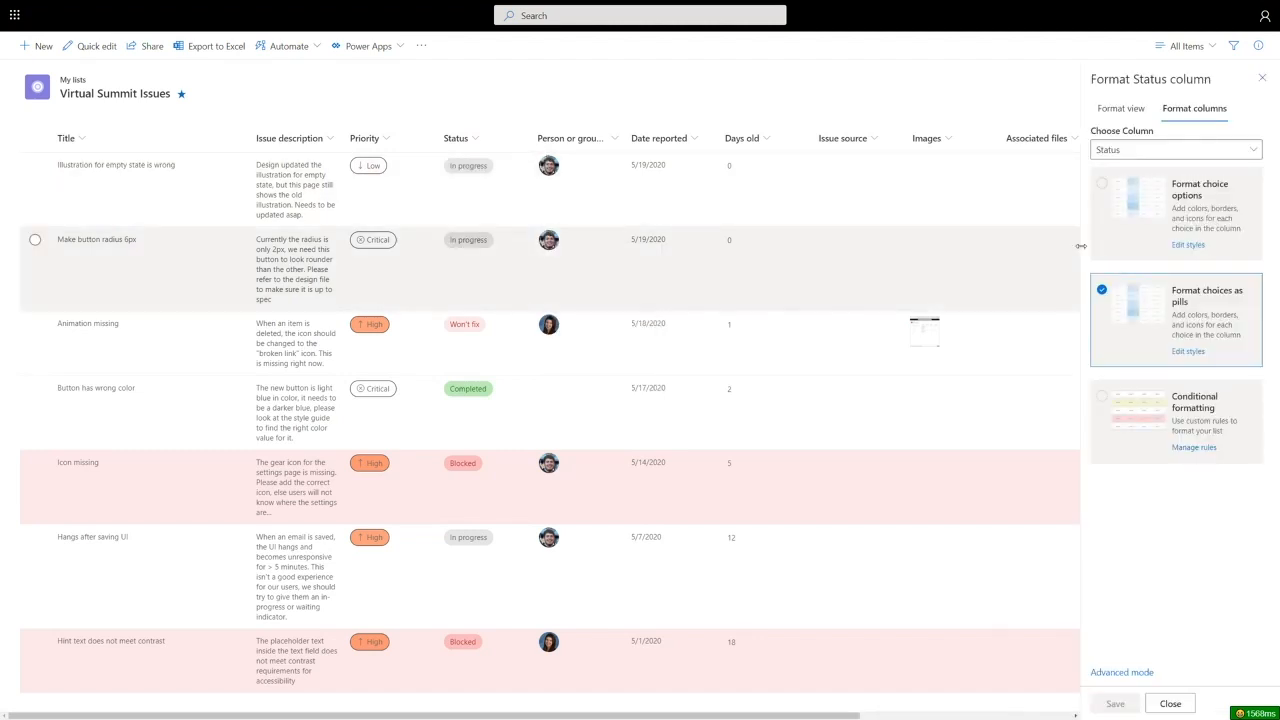
click(1100, 192)
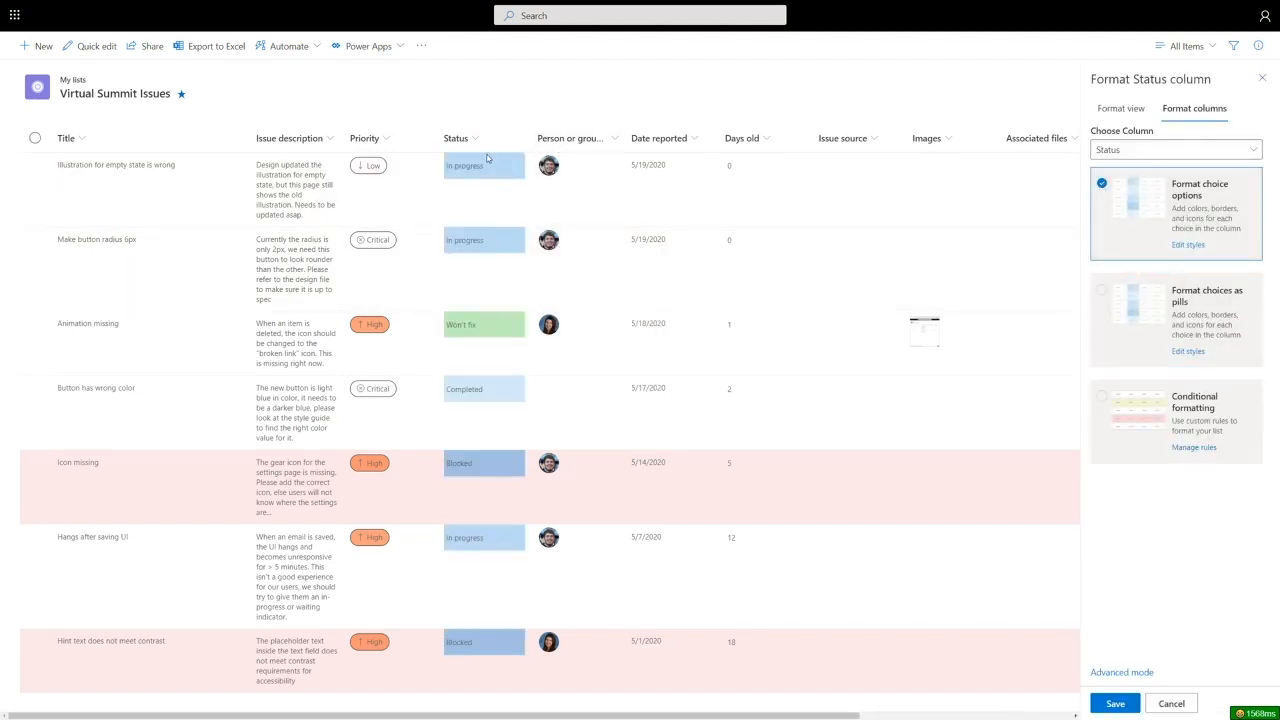
click(1102, 292)
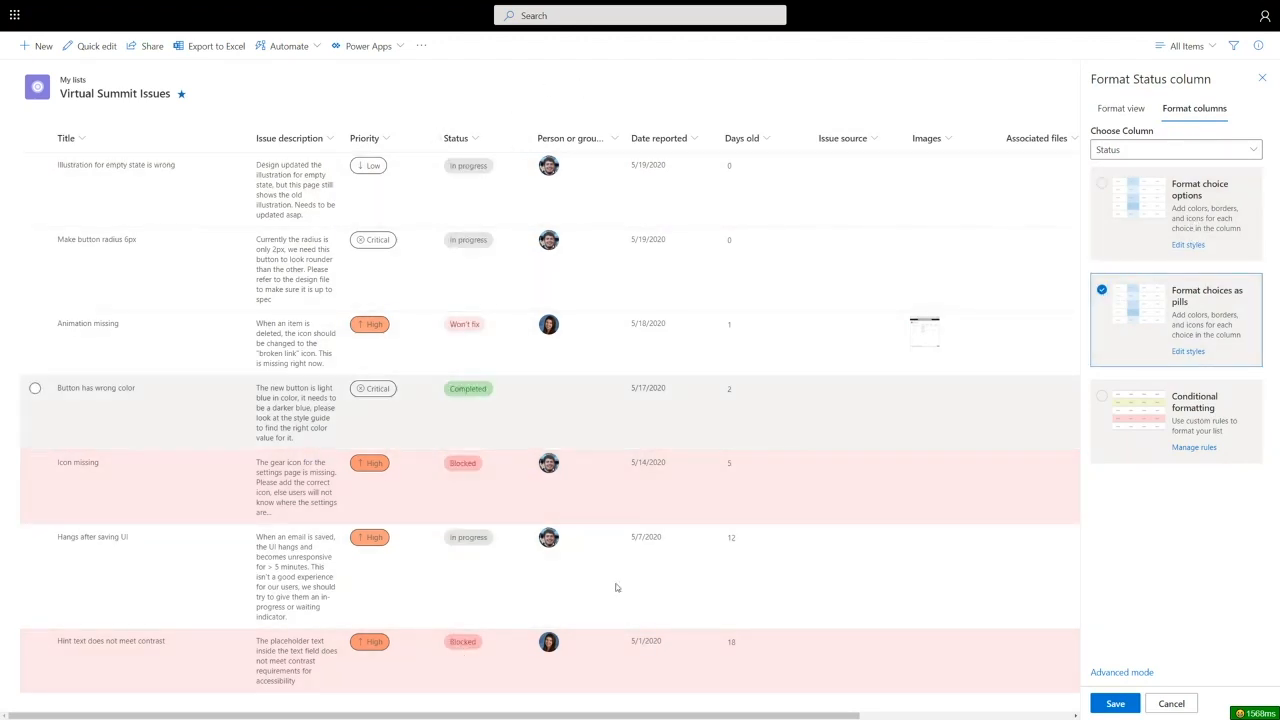
click(1118, 704)
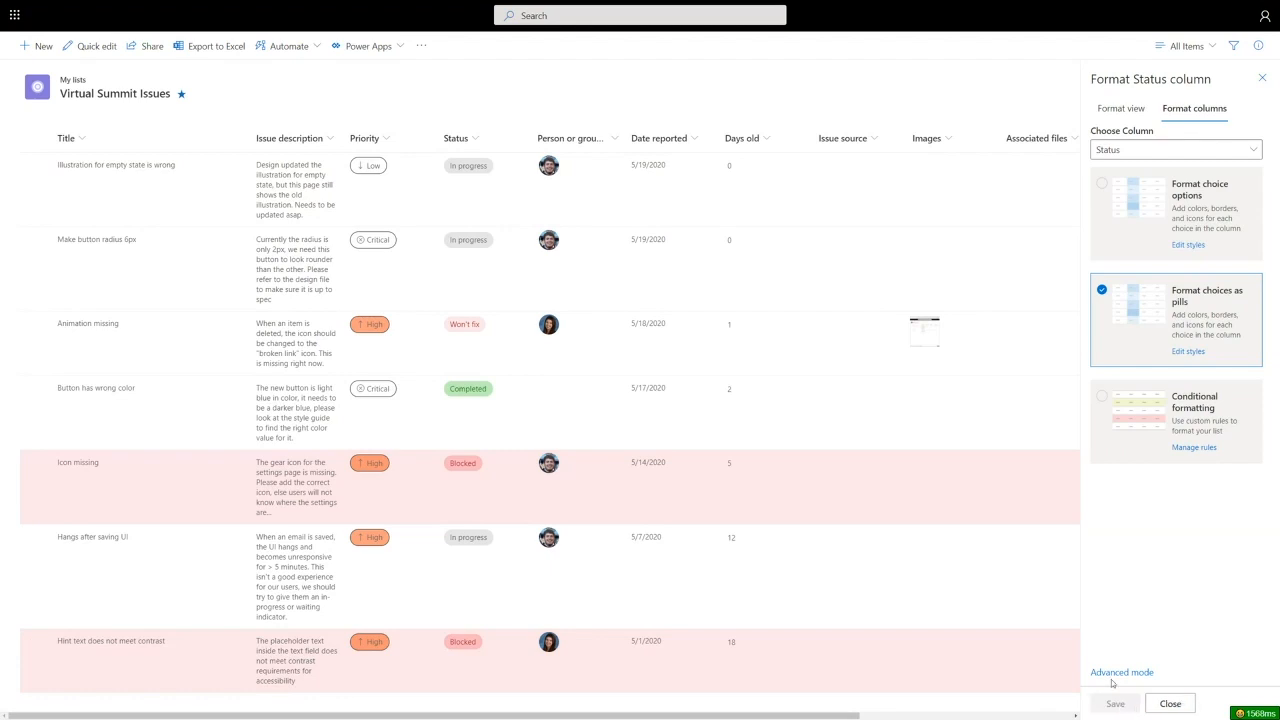
click(1169, 704)
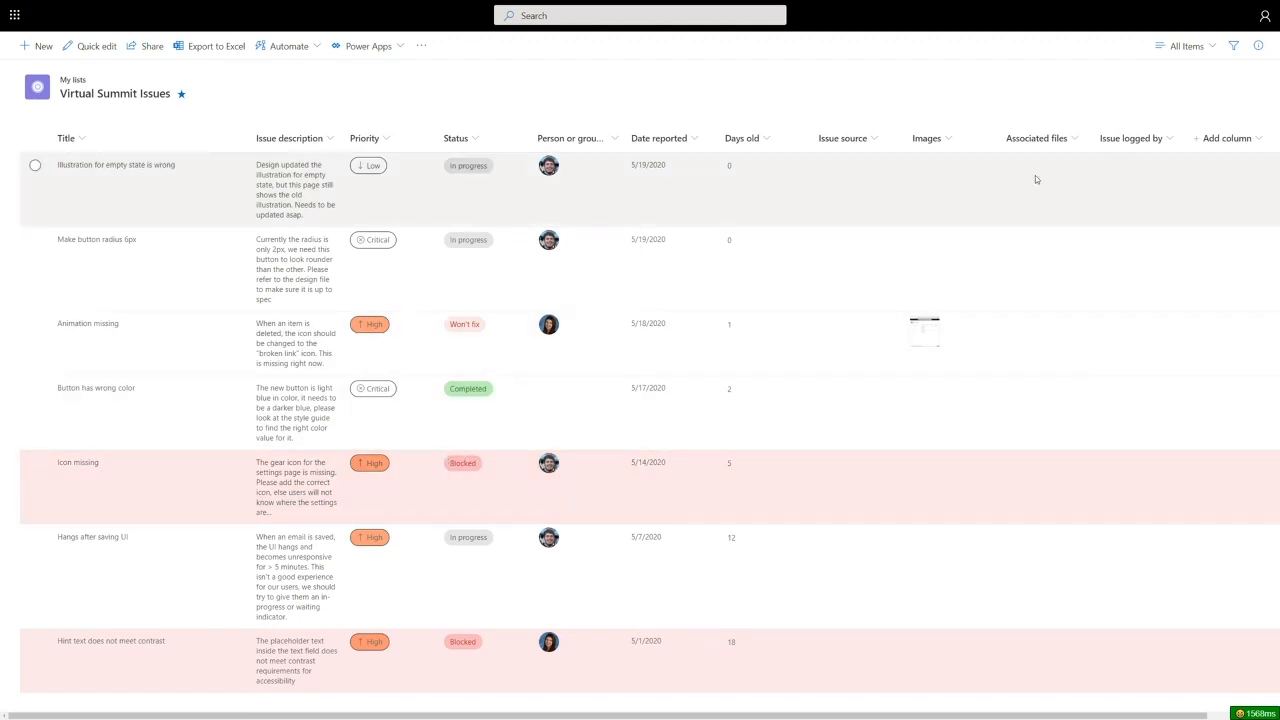
- Delete the view's 'Status is equal to Blocked' formatting rule and start a new rule
click(1182, 46)
click(1179, 299)
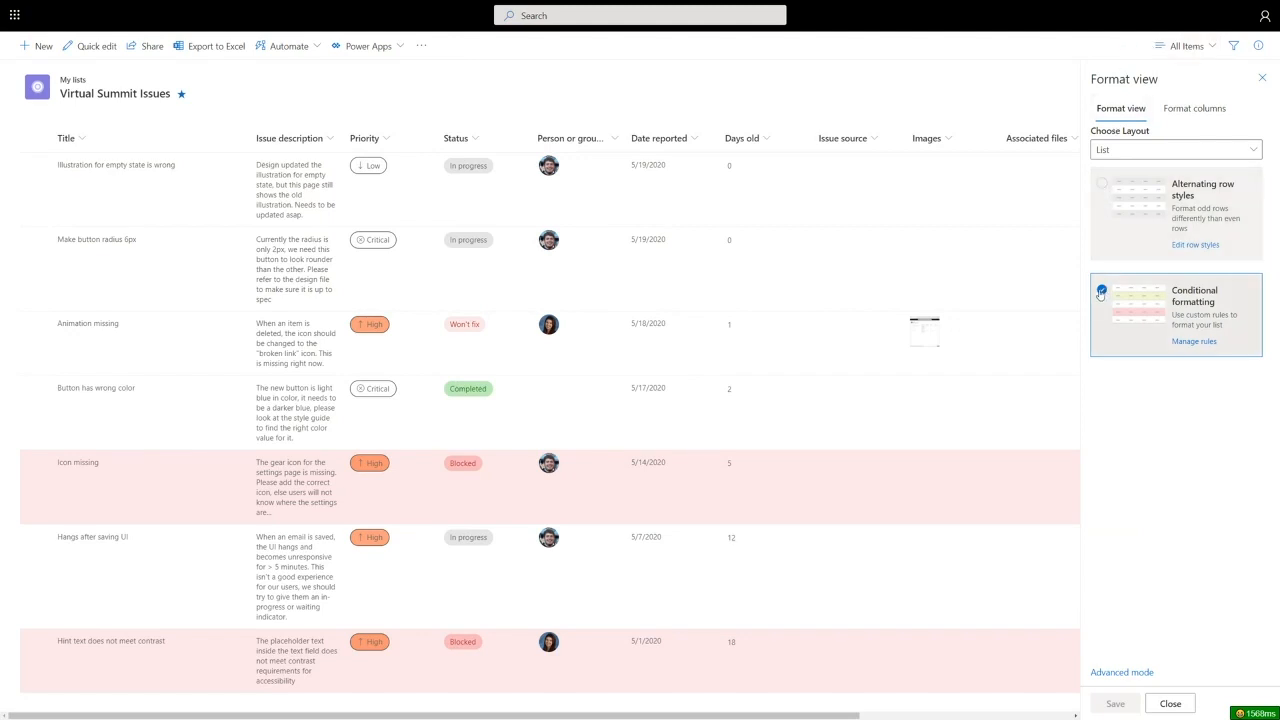
click(1200, 342)
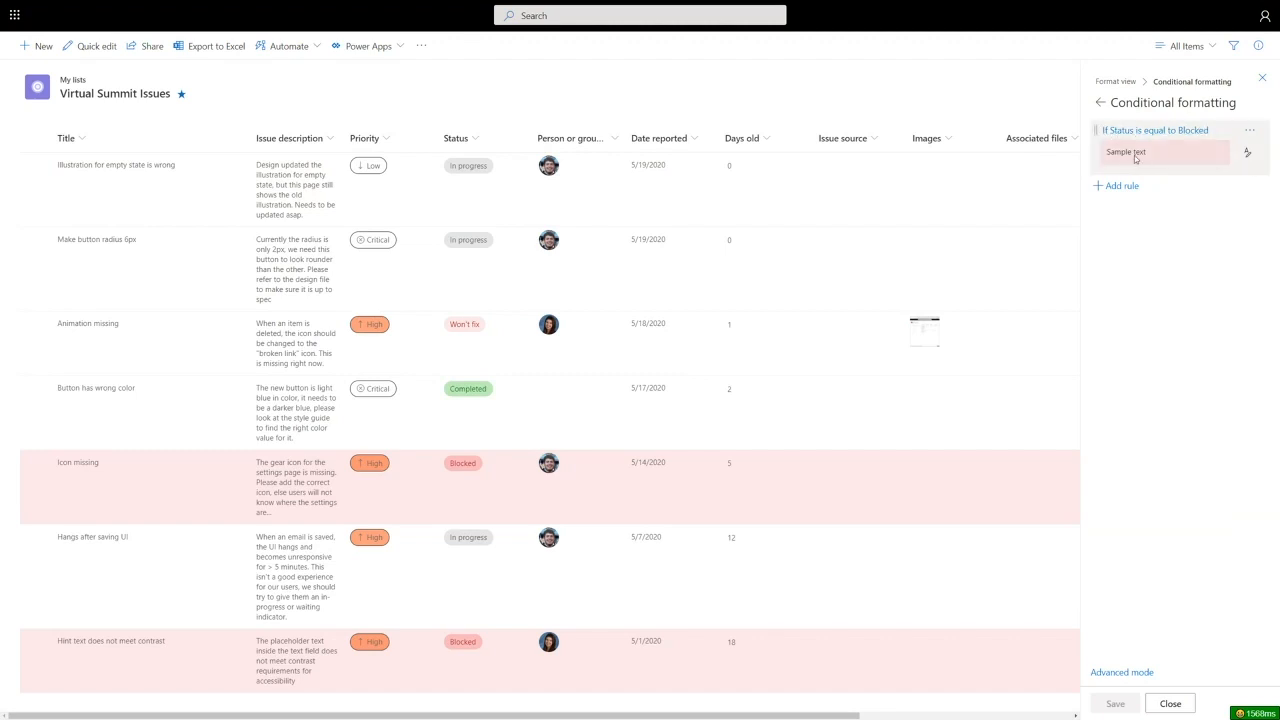
click(1249, 130)
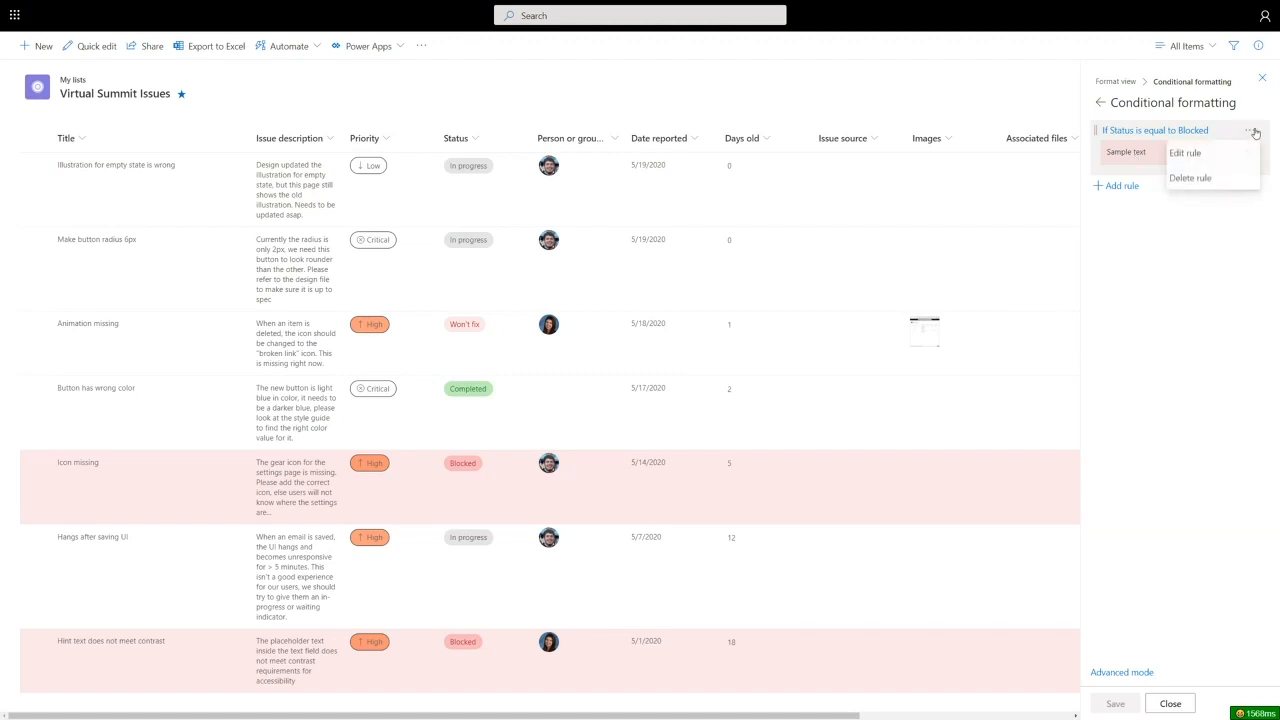
click(1192, 178)
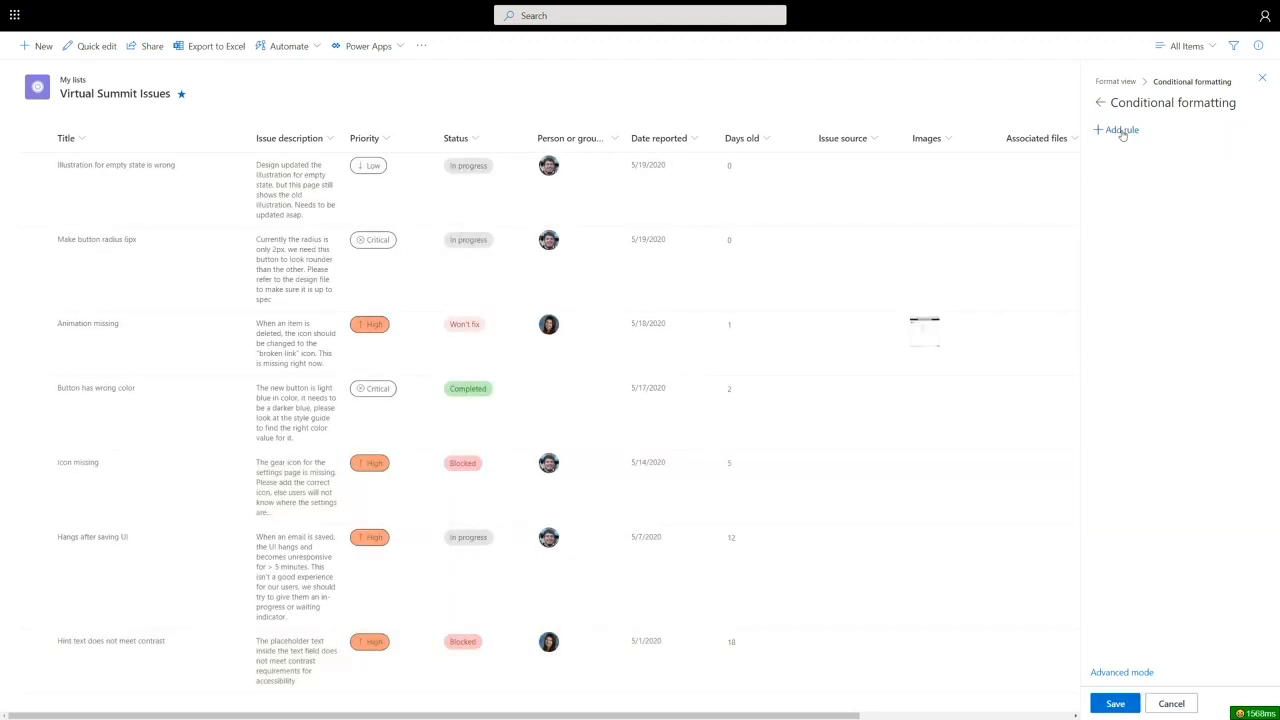
click(1122, 131)
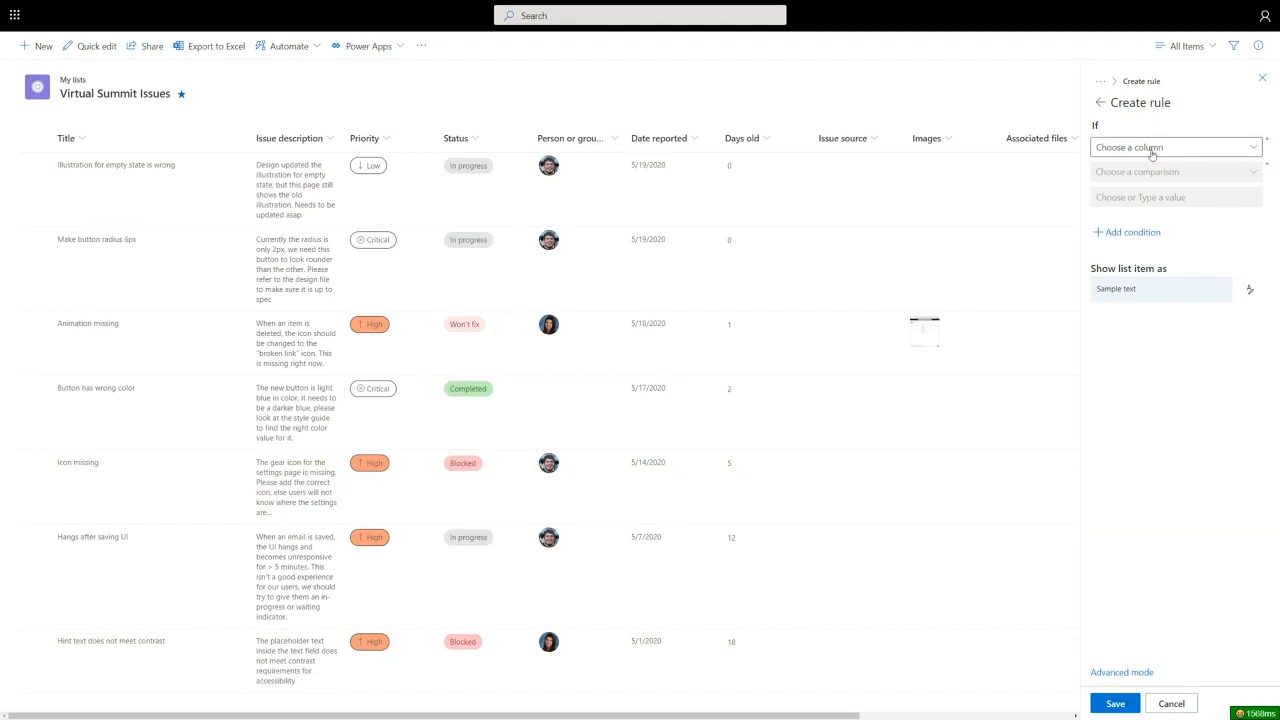
- Set rule conditions: Priority is equal to High Or Priority is equal to Critical
click(1153, 150)
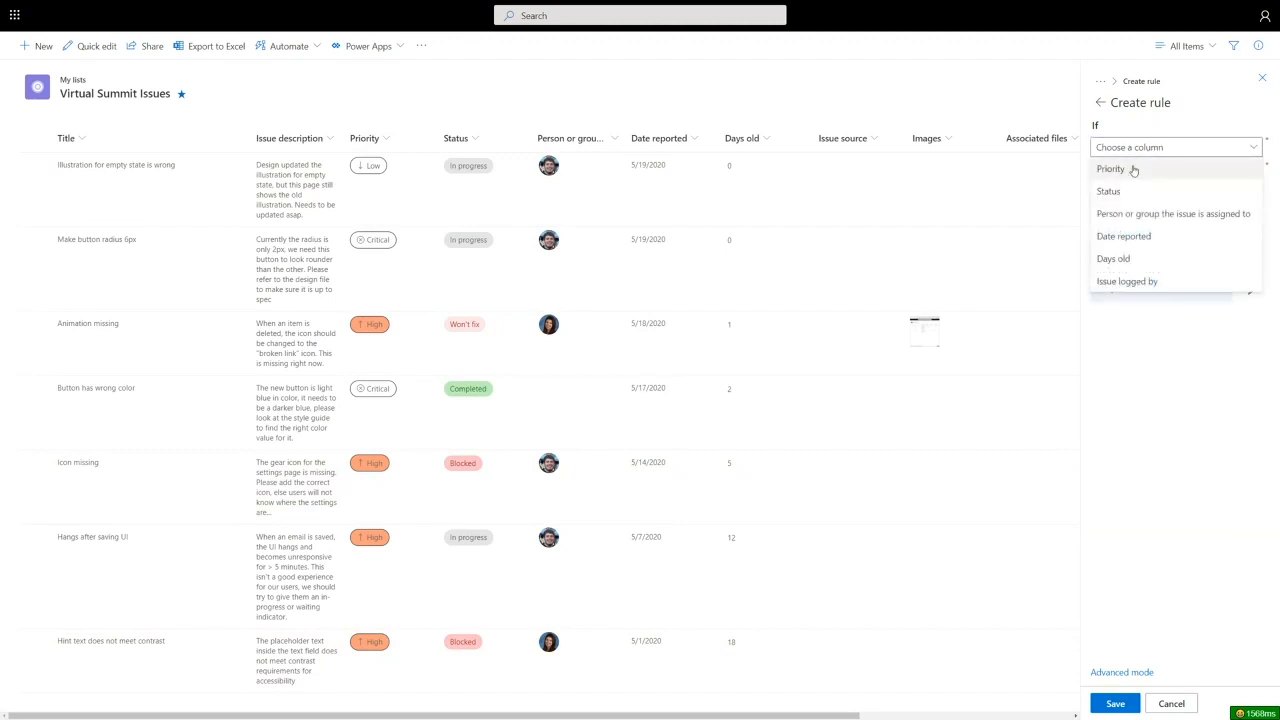
click(1136, 170)
click(1160, 175)
click(1143, 192)
click(1143, 197)
click(1134, 243)
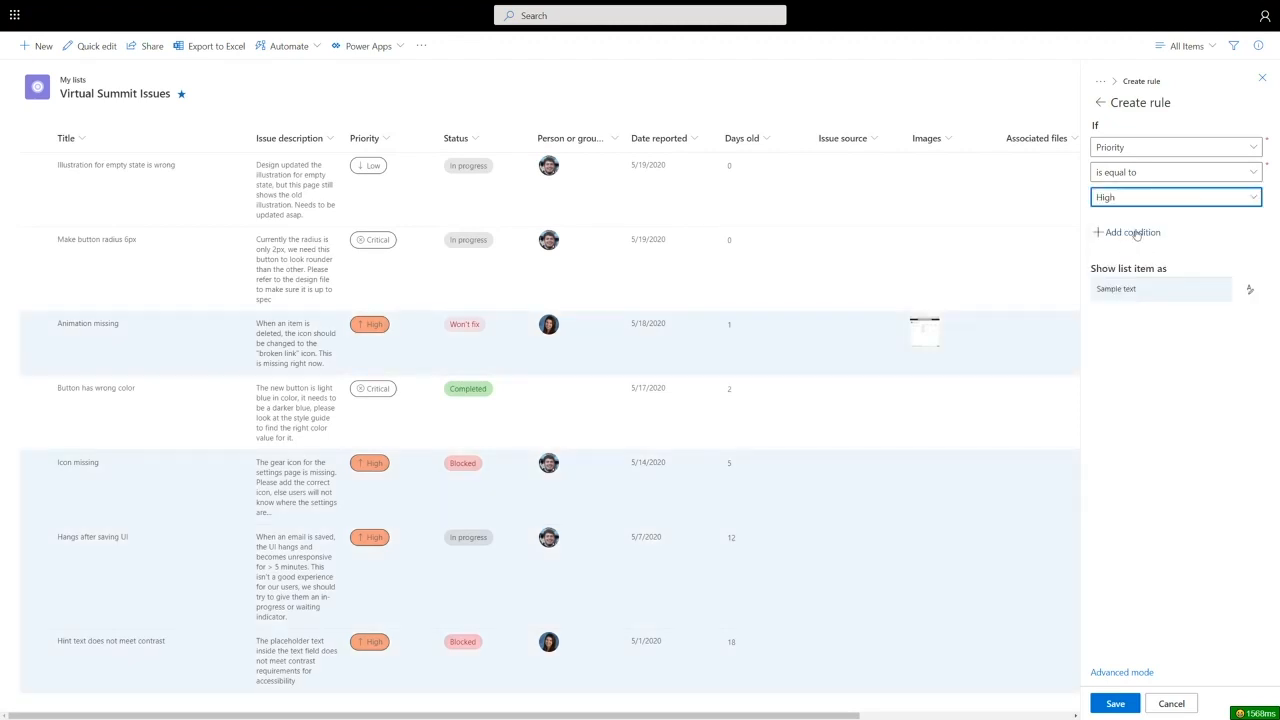
click(1135, 233)
click(1130, 252)
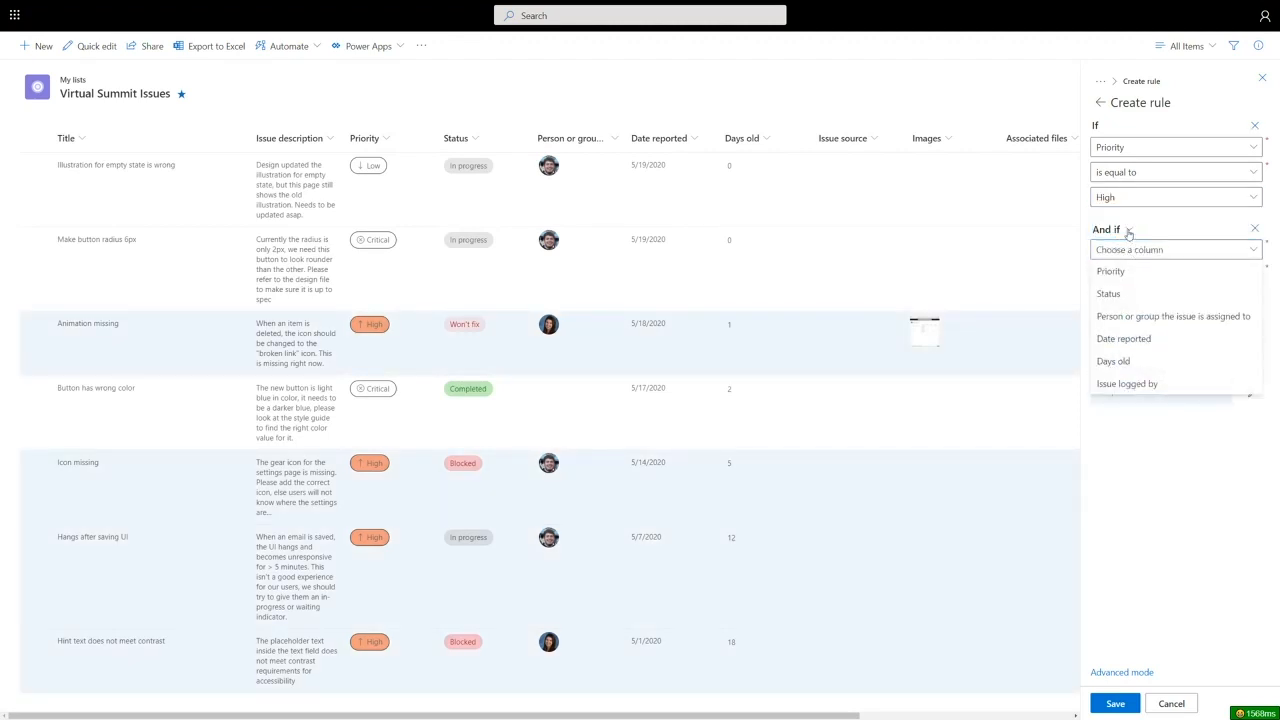
click(1128, 229)
click(1134, 291)
click(1132, 276)
click(1132, 274)
click(1138, 298)
click(1143, 302)
click(1137, 320)
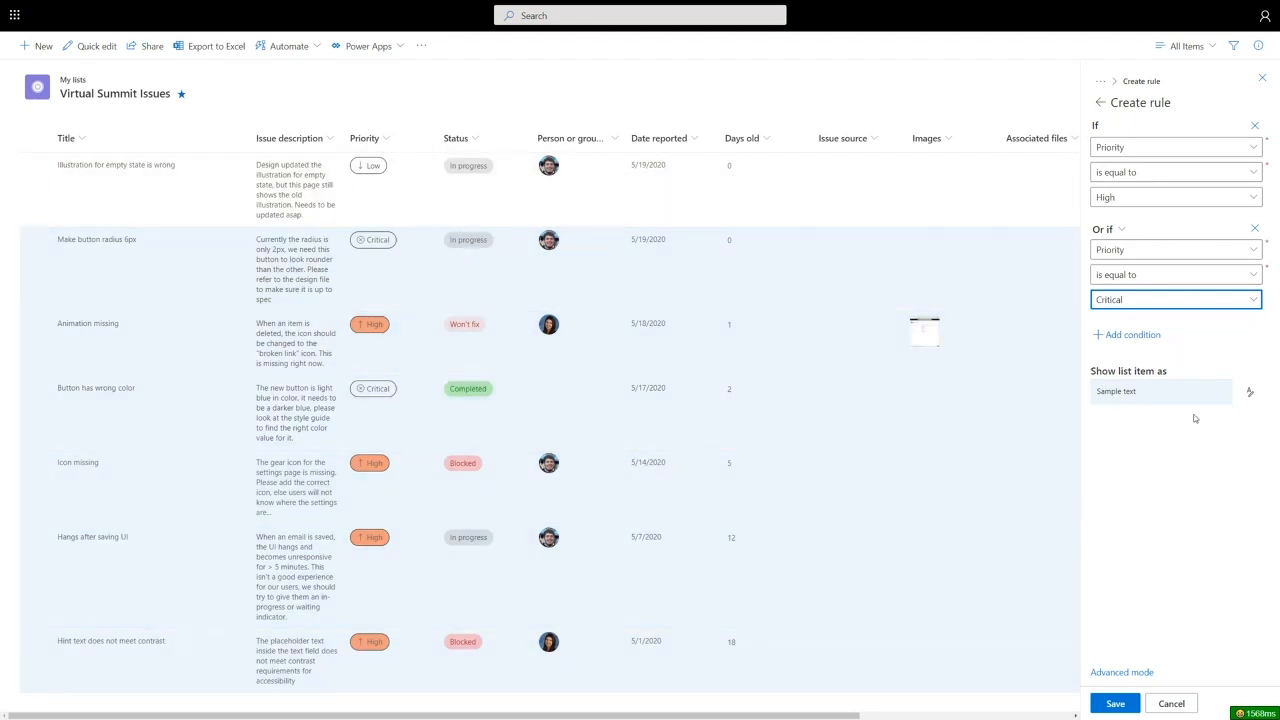
- Shade matching rows light yellow, add a Days old greater than 5 condition, and save the rule
click(1251, 393)
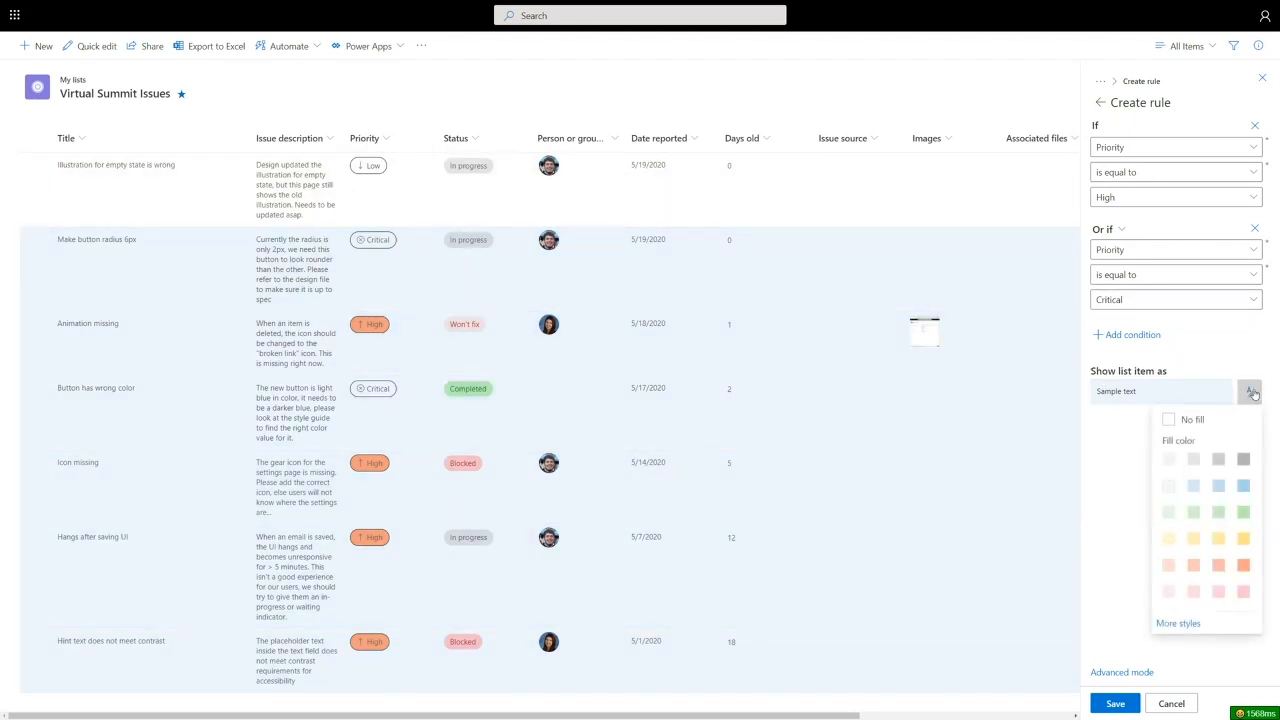
click(1168, 540)
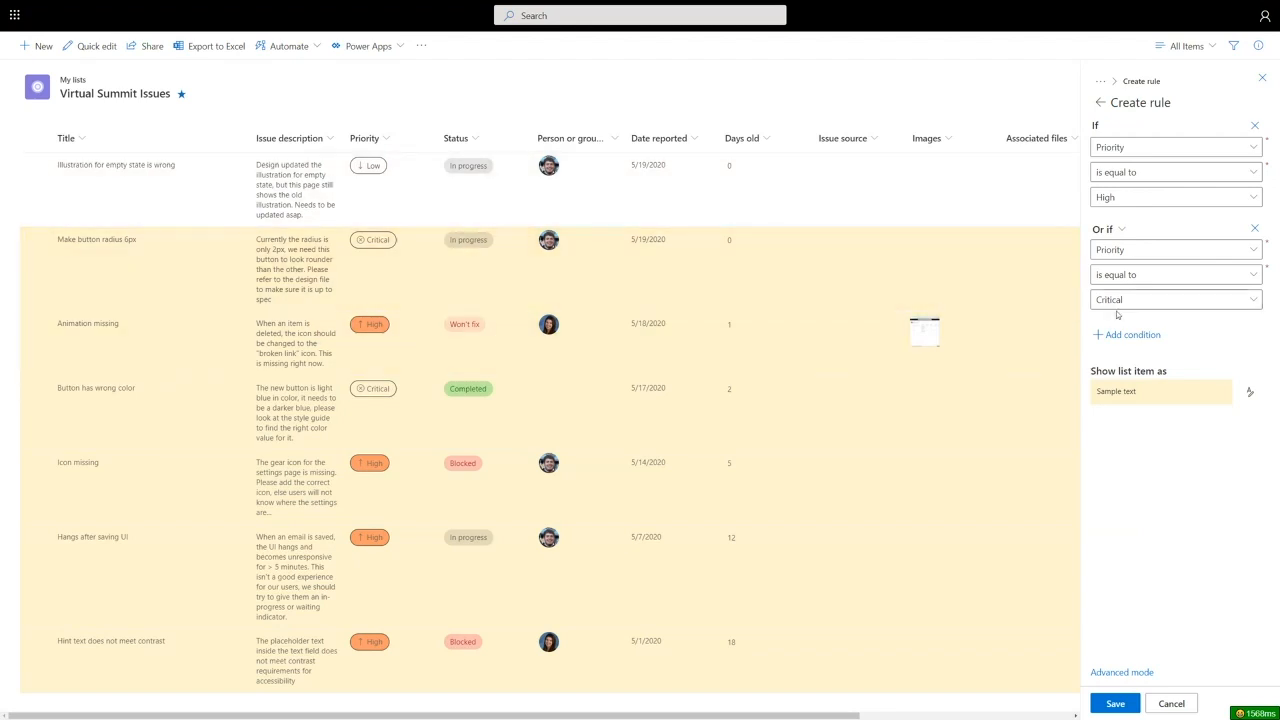
click(1133, 336)
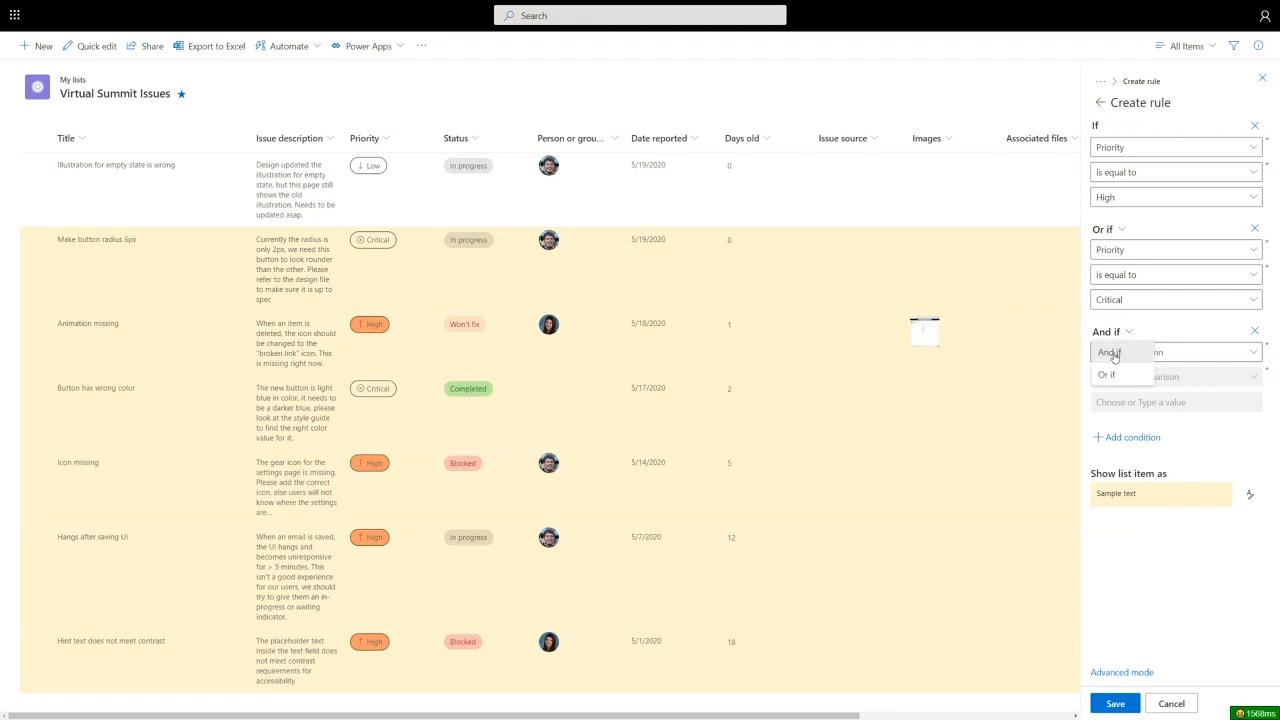
click(1134, 352)
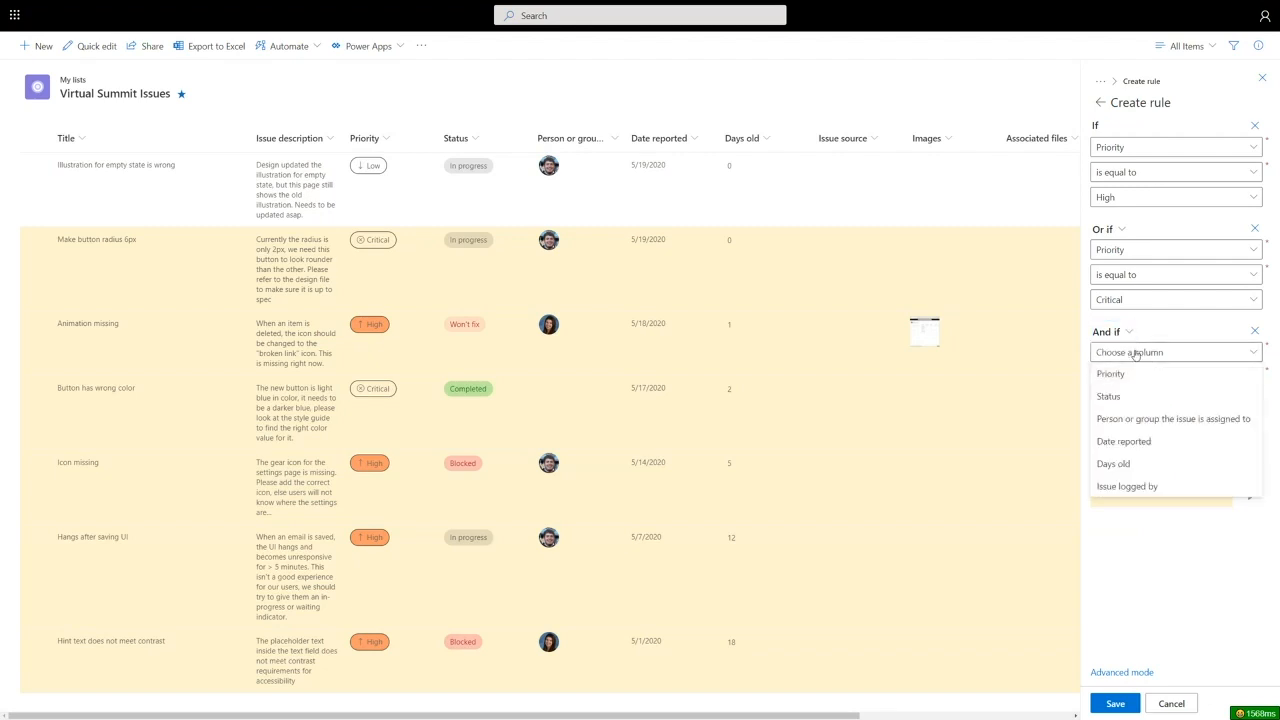
click(1135, 463)
click(1148, 380)
click(1140, 443)
click(1145, 402)
text(5)
click(1171, 418)
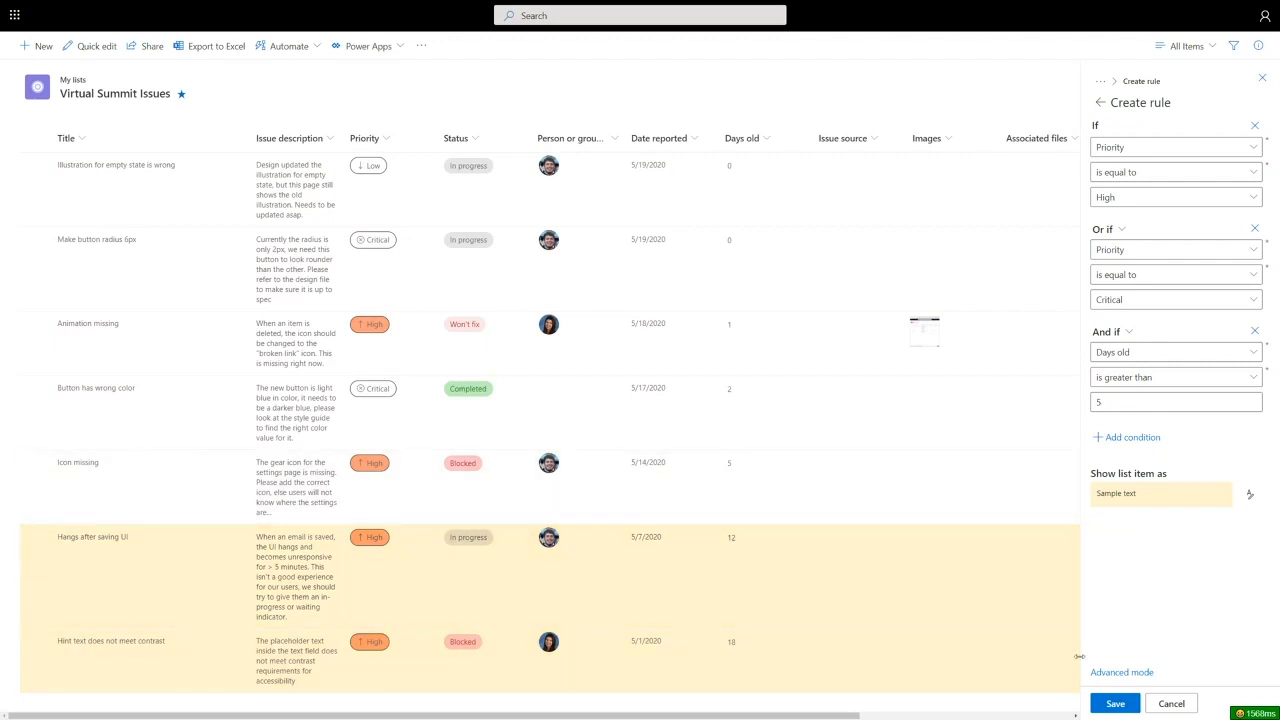
click(1113, 704)
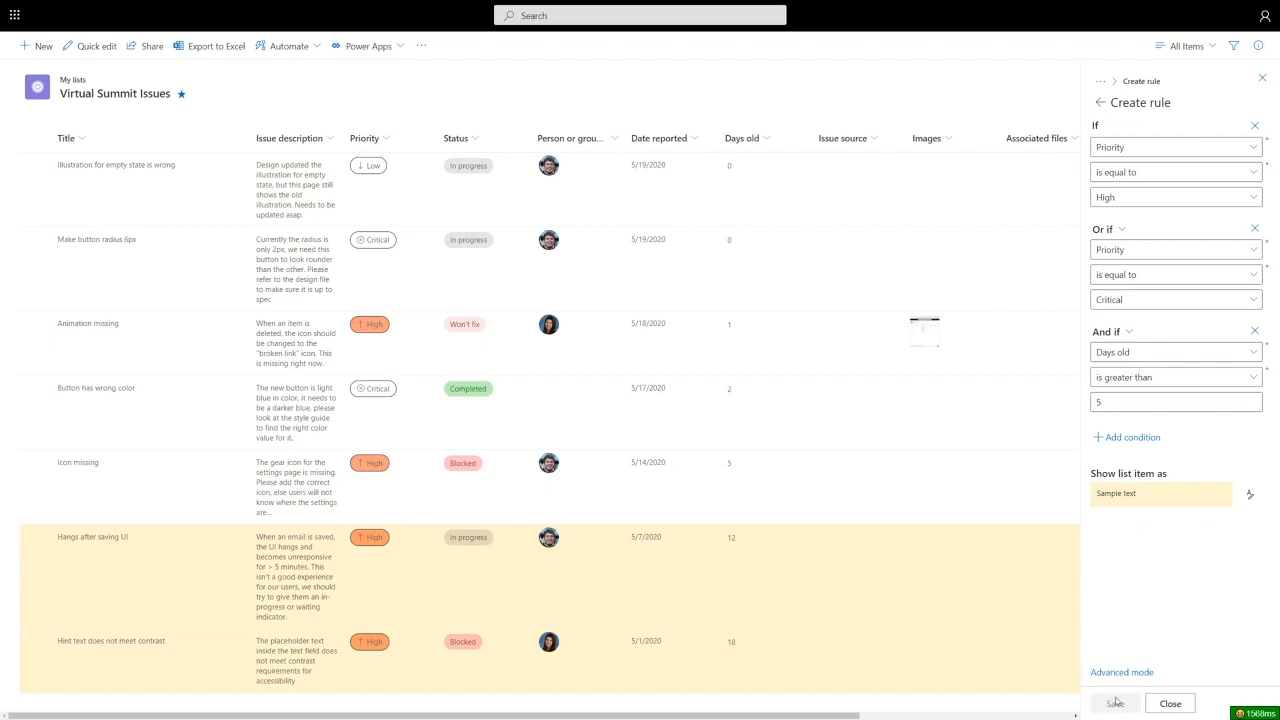
click(1170, 704)
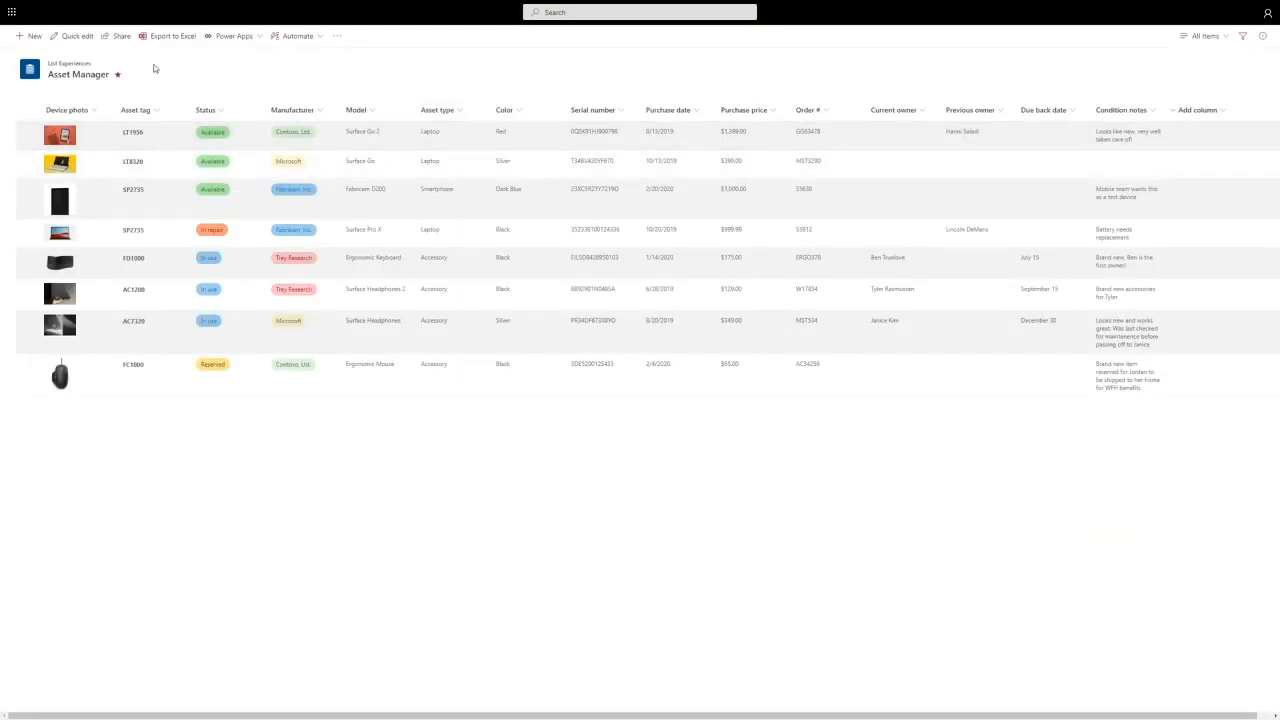
- Zoom in on the Asset Manager list and bring up its views menu
key(ctrl+plus)
key(ctrl+plus)
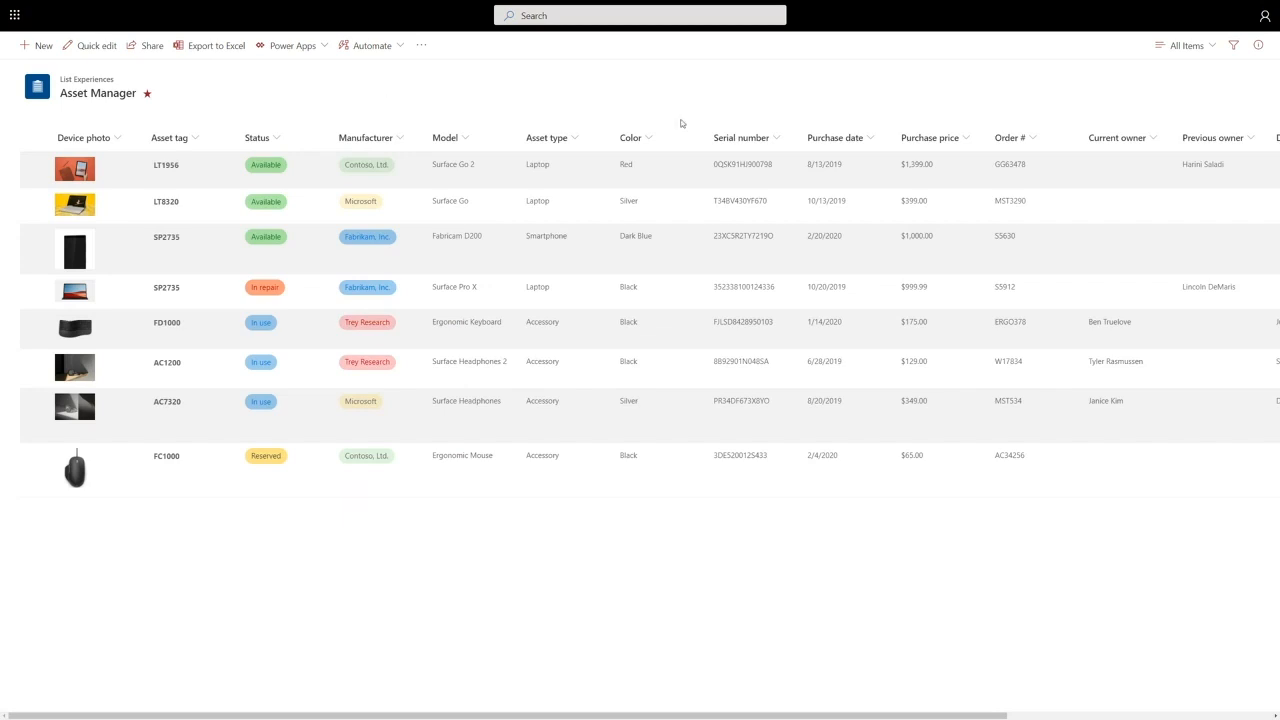
click(1180, 47)
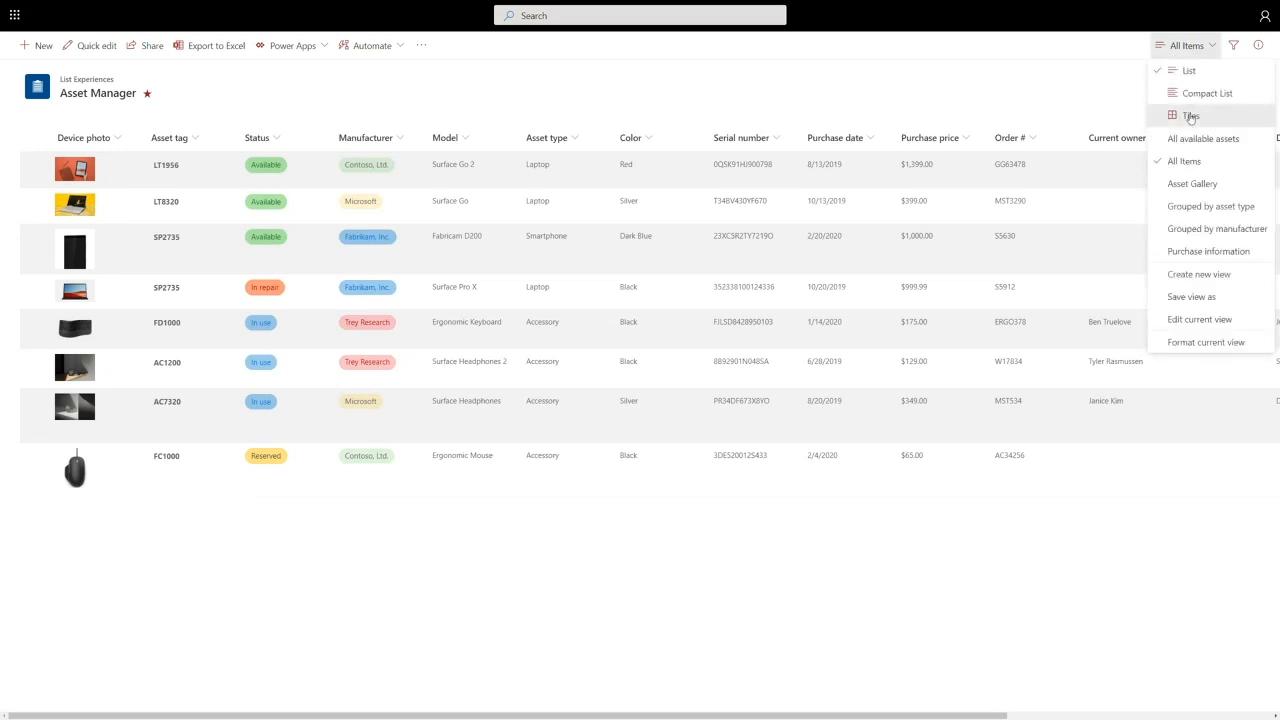
- Show Asset Manager as tiles in the Grouped by asset type view and open view formatting
click(1190, 116)
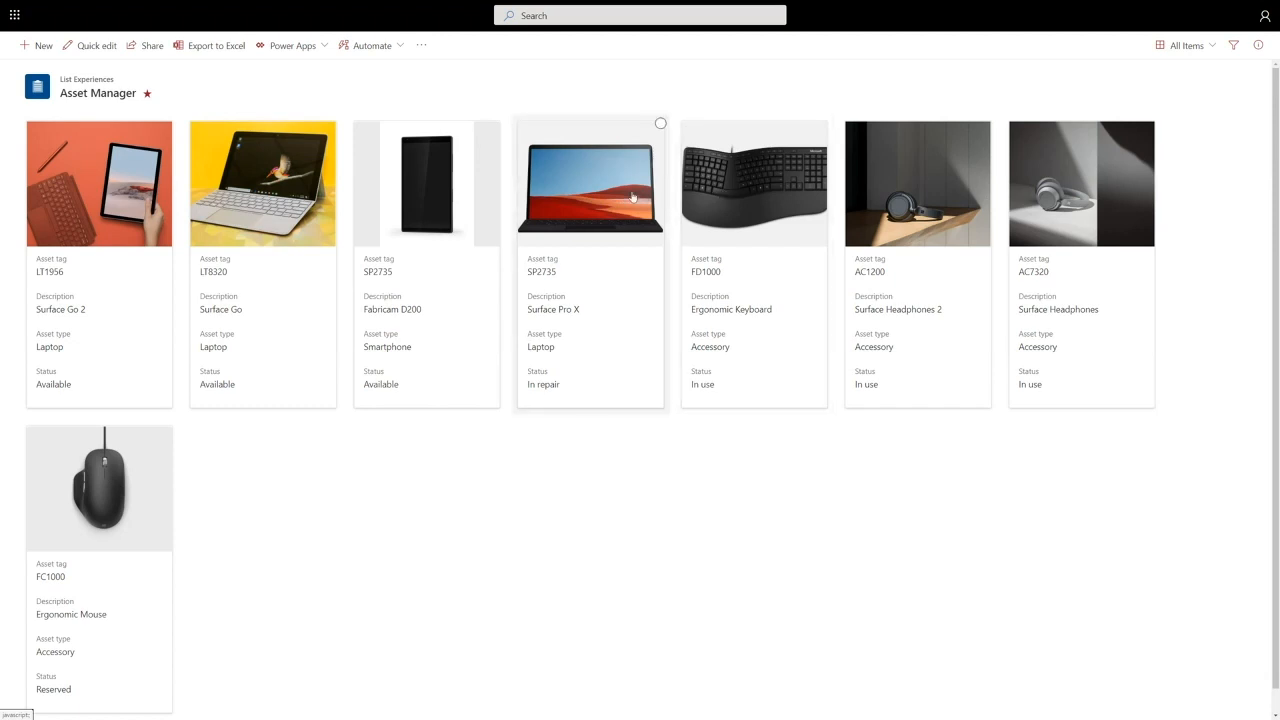
click(1190, 47)
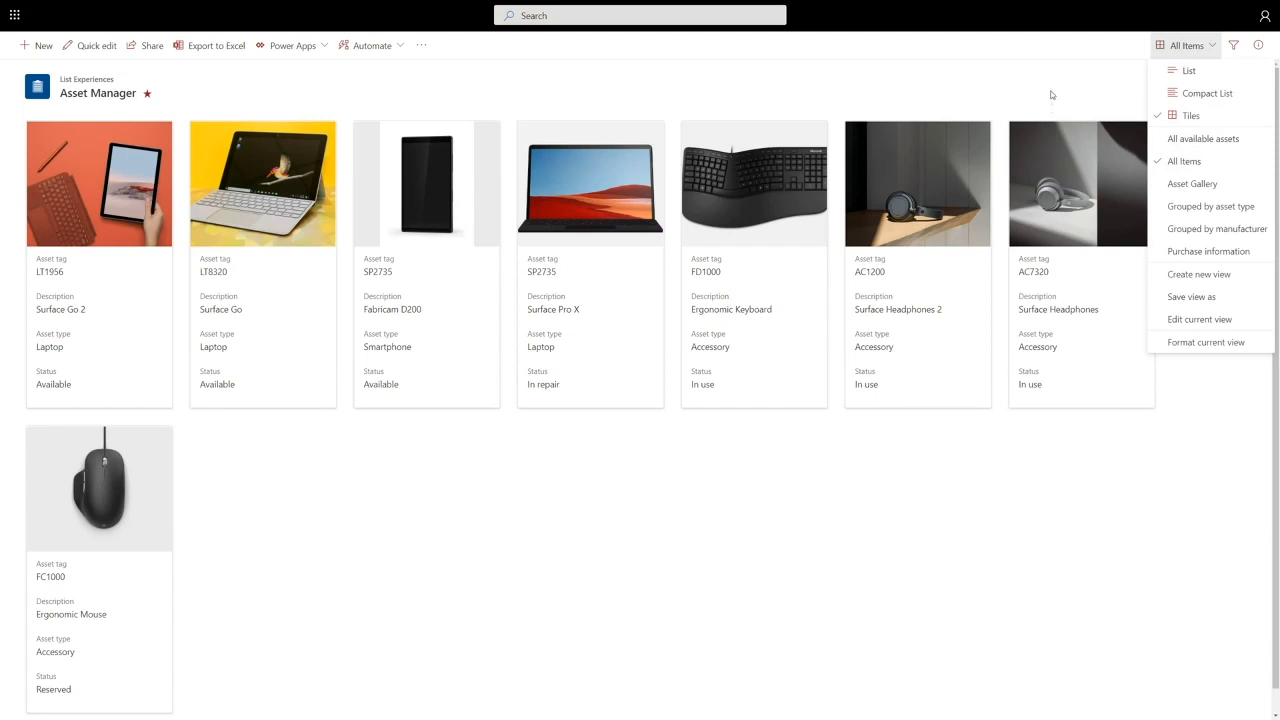
click(1190, 183)
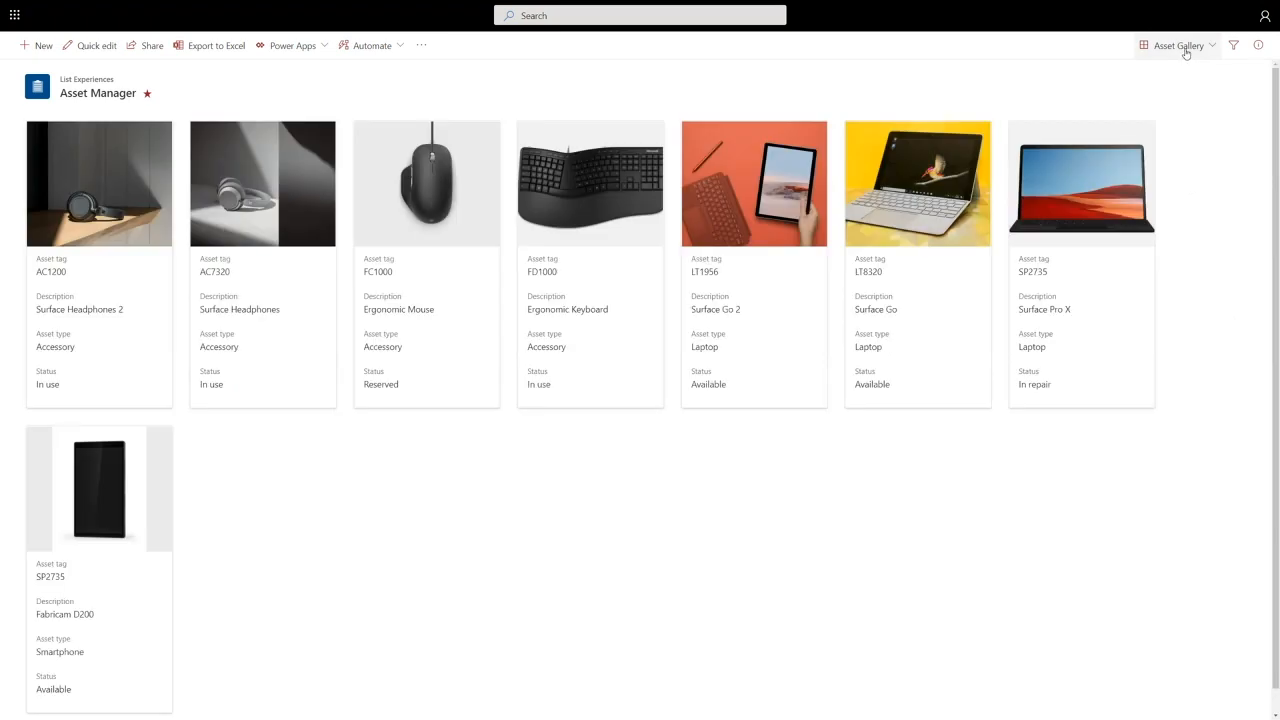
click(1186, 46)
click(1206, 203)
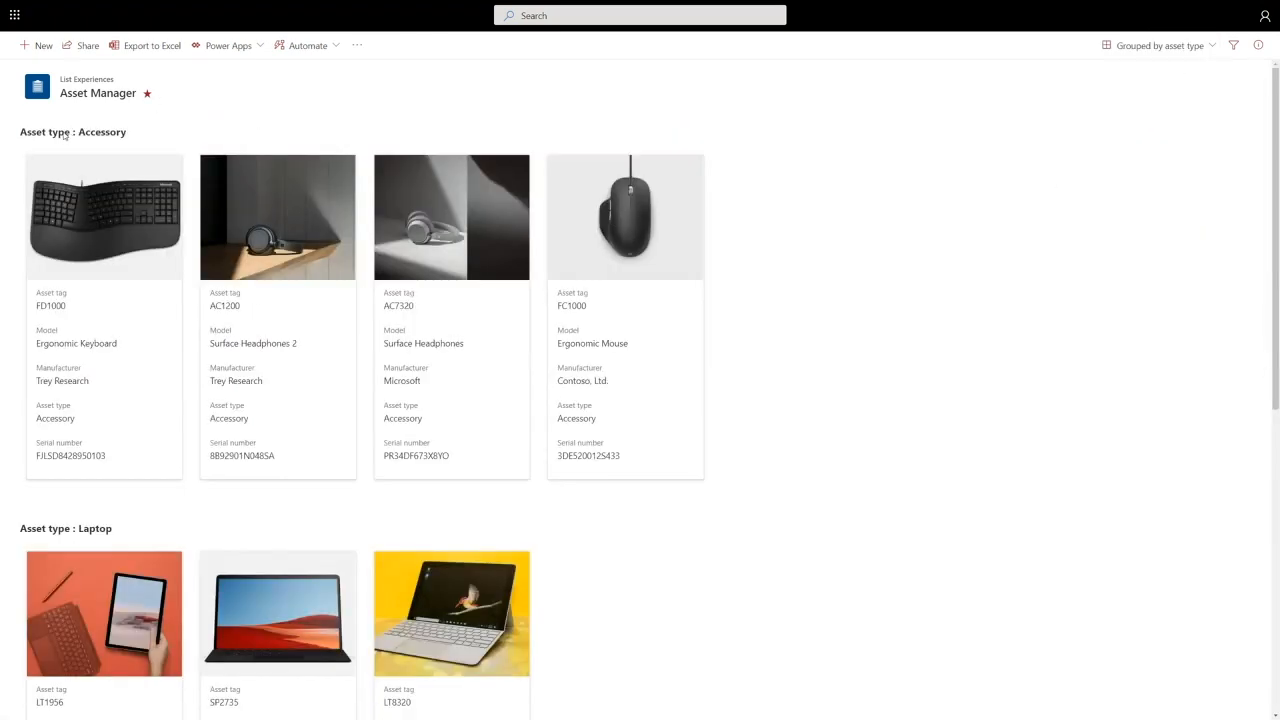
scroll(90, 460, down, 2)
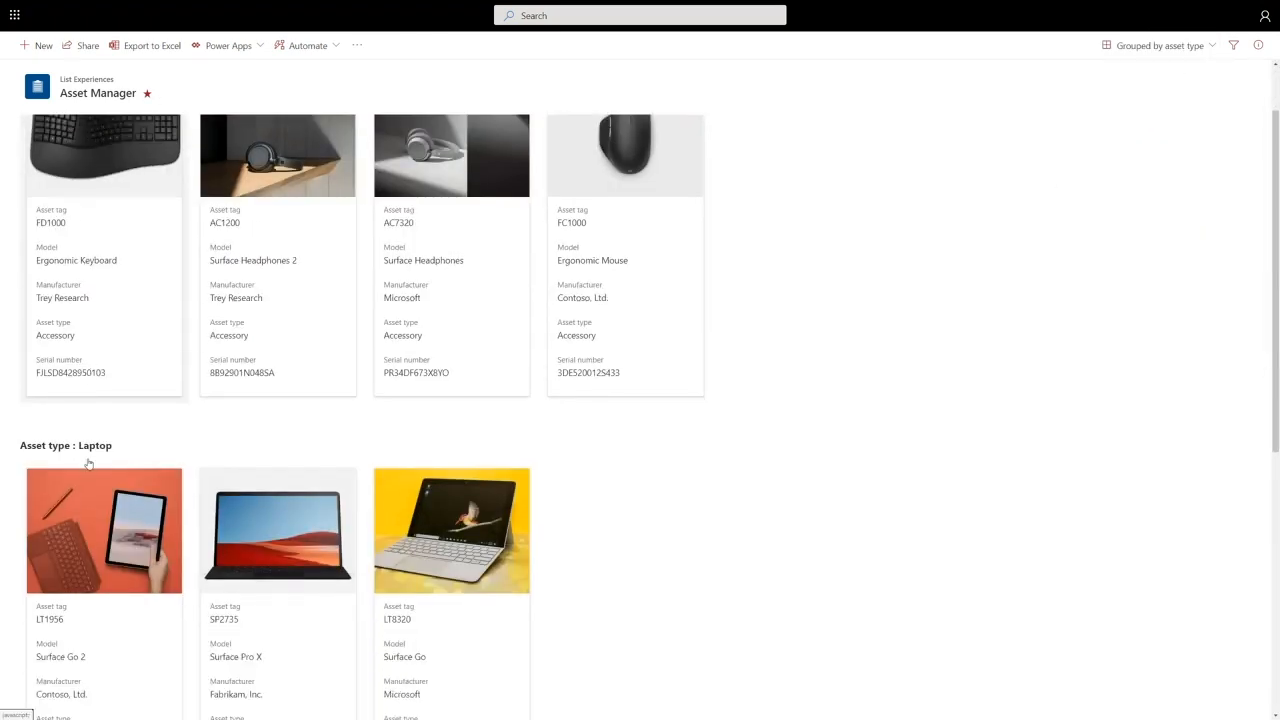
scroll(474, 322, up, 1)
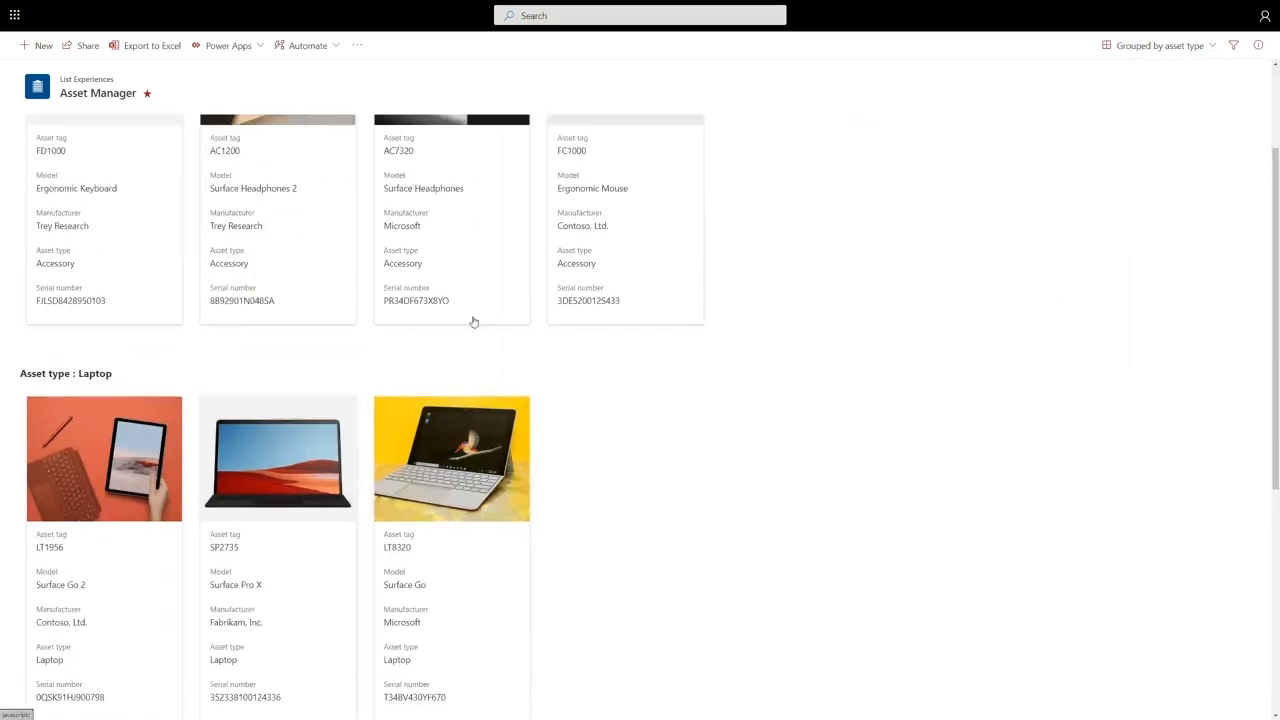
scroll(474, 322, up, 2)
click(1163, 45)
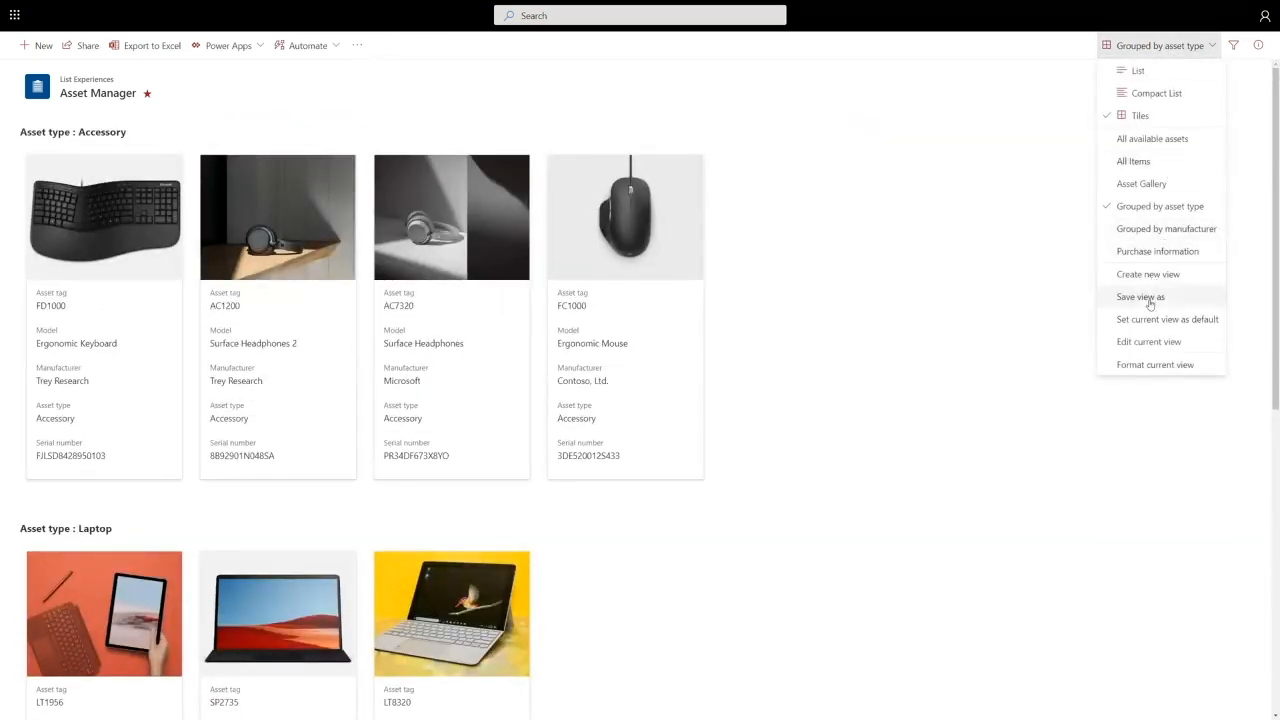
click(1152, 364)
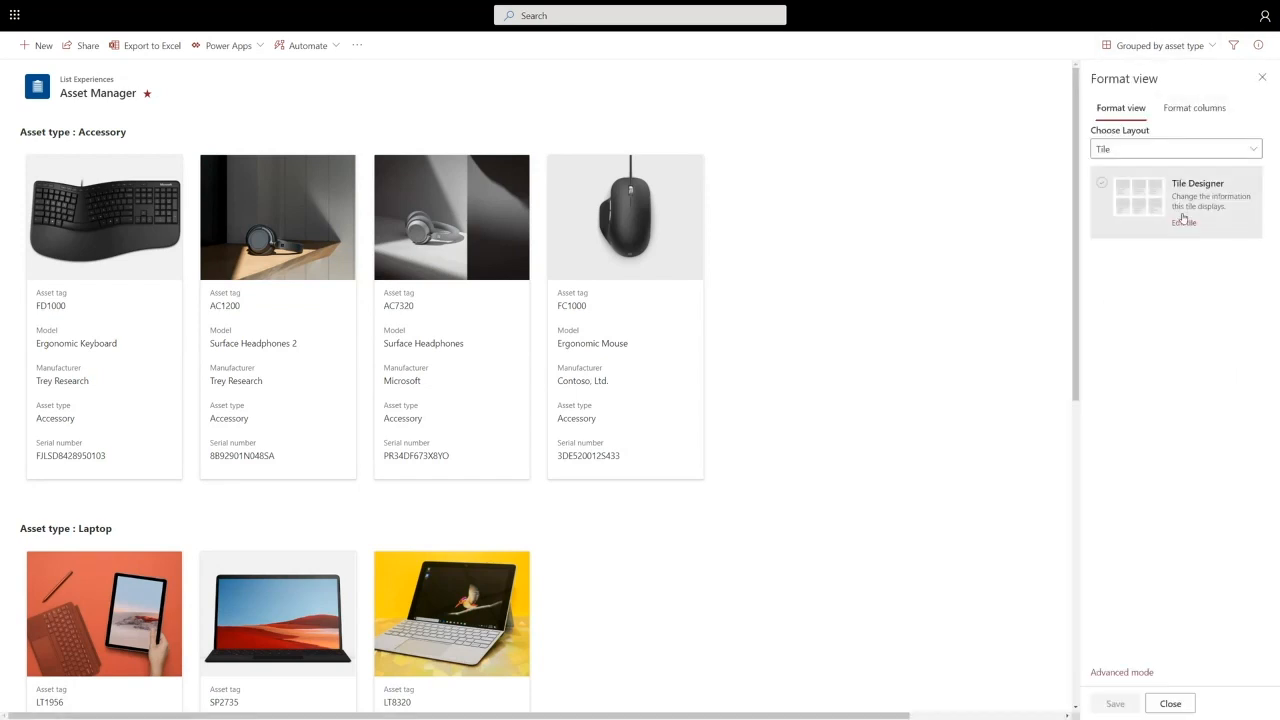
- Add Purchase date and Purchase price to the tiles, placed right below the photo
click(1185, 224)
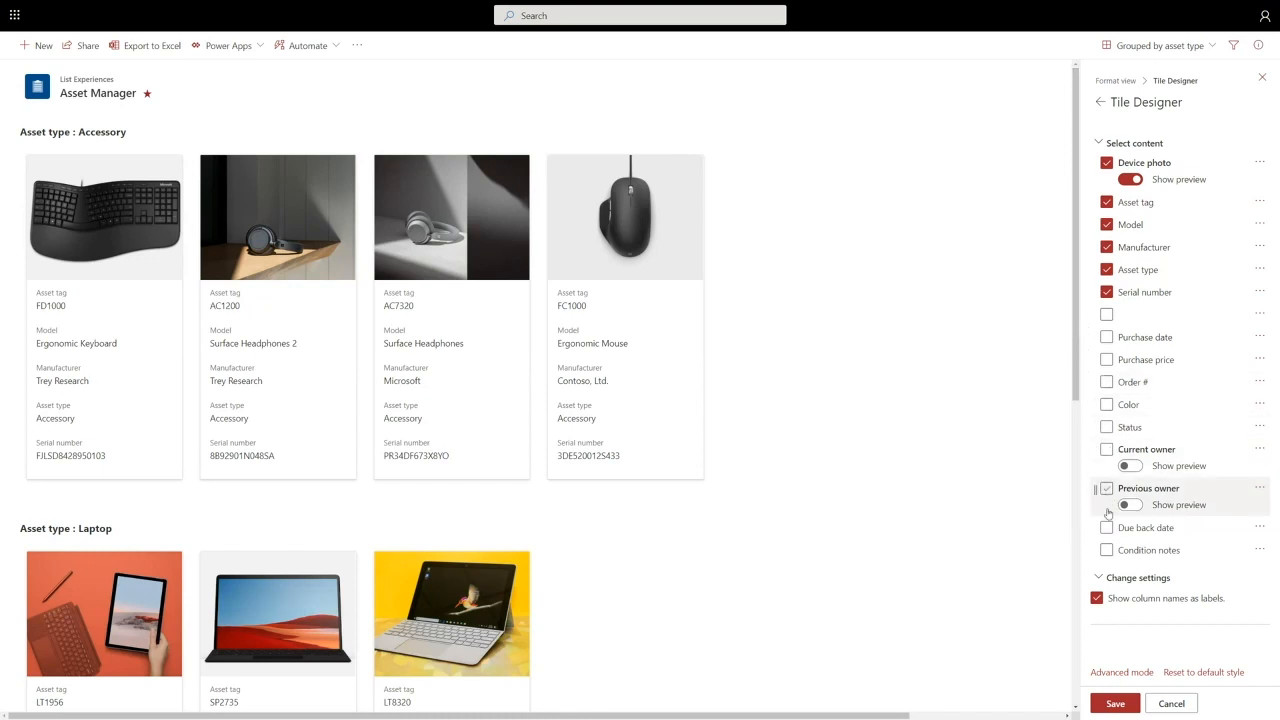
click(1107, 164)
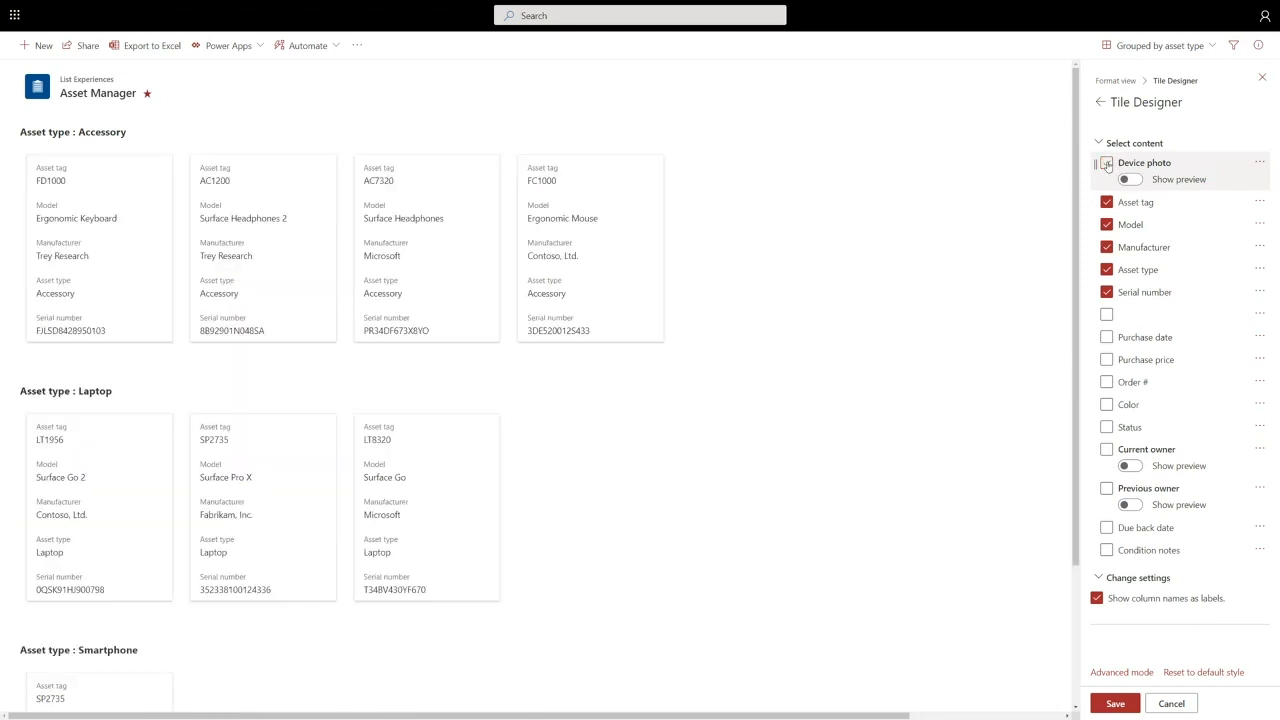
click(1107, 164)
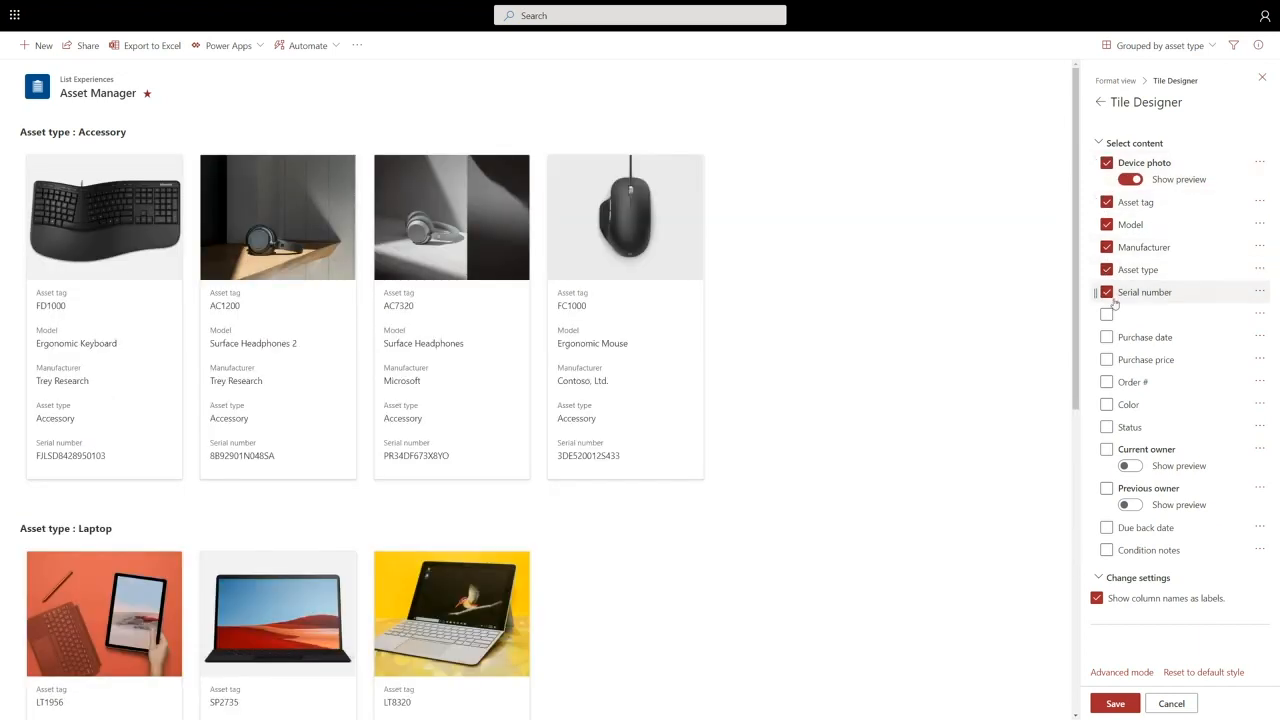
click(1107, 337)
click(1107, 359)
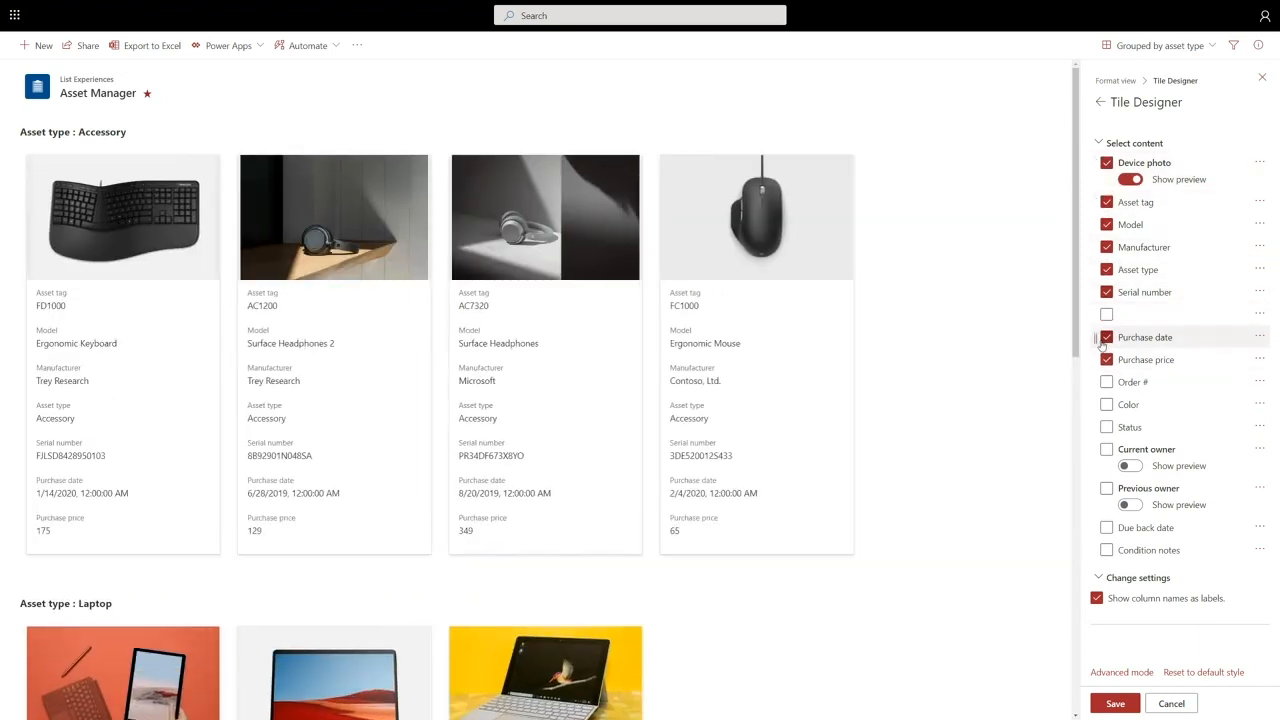
drag(1097, 341, 1100, 200)
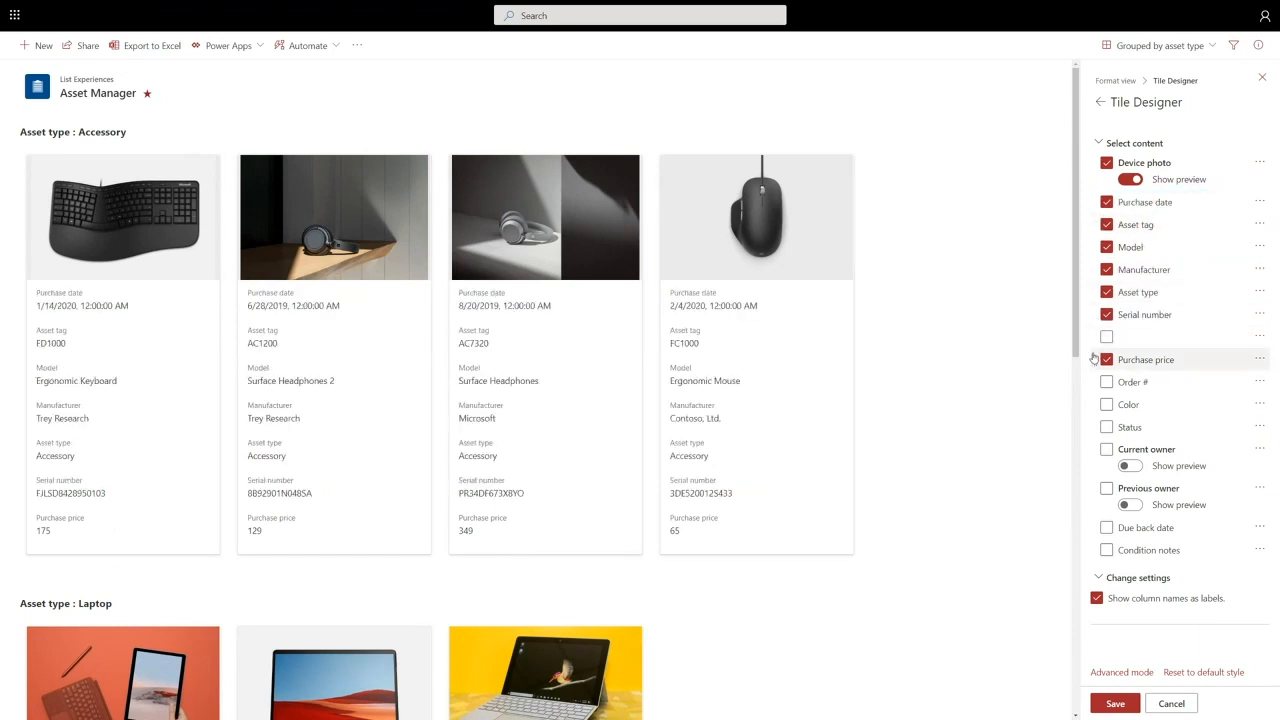
drag(1097, 341, 1100, 215)
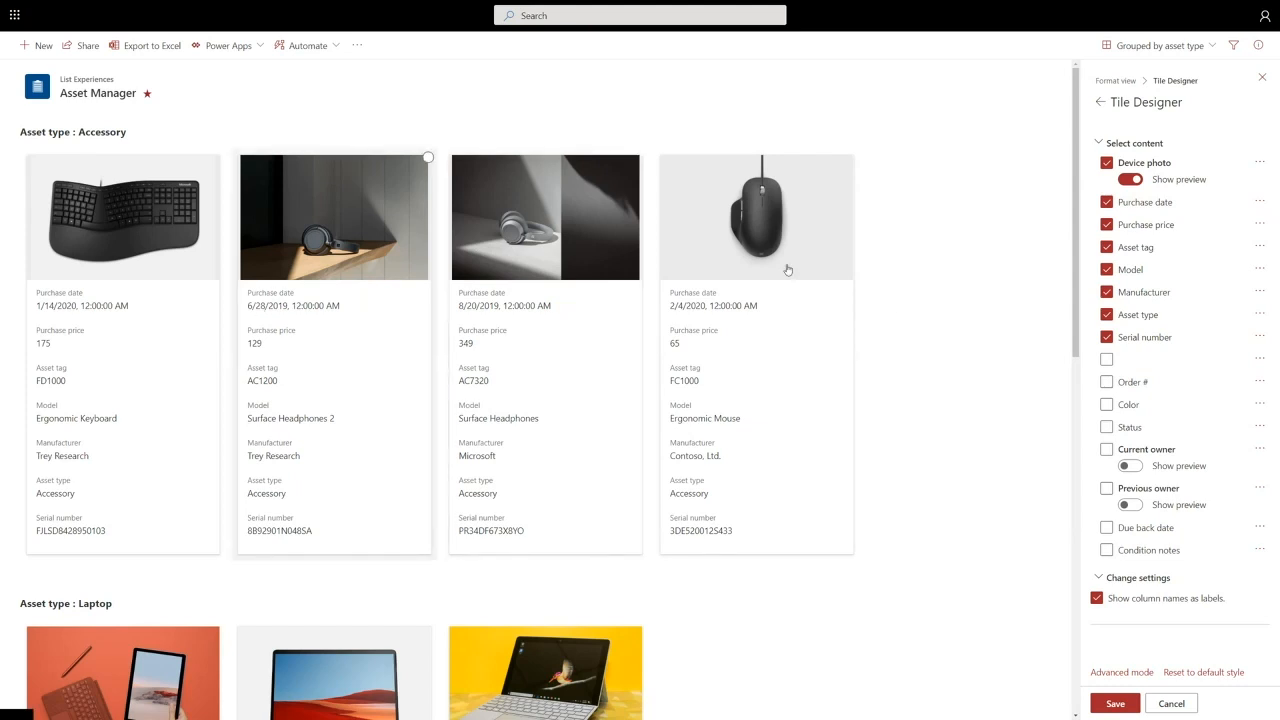
- Remove Serial number, Asset type, Manufacturer and Model from the tiles and save the layout
click(1107, 337)
click(1107, 314)
click(1107, 292)
click(1107, 269)
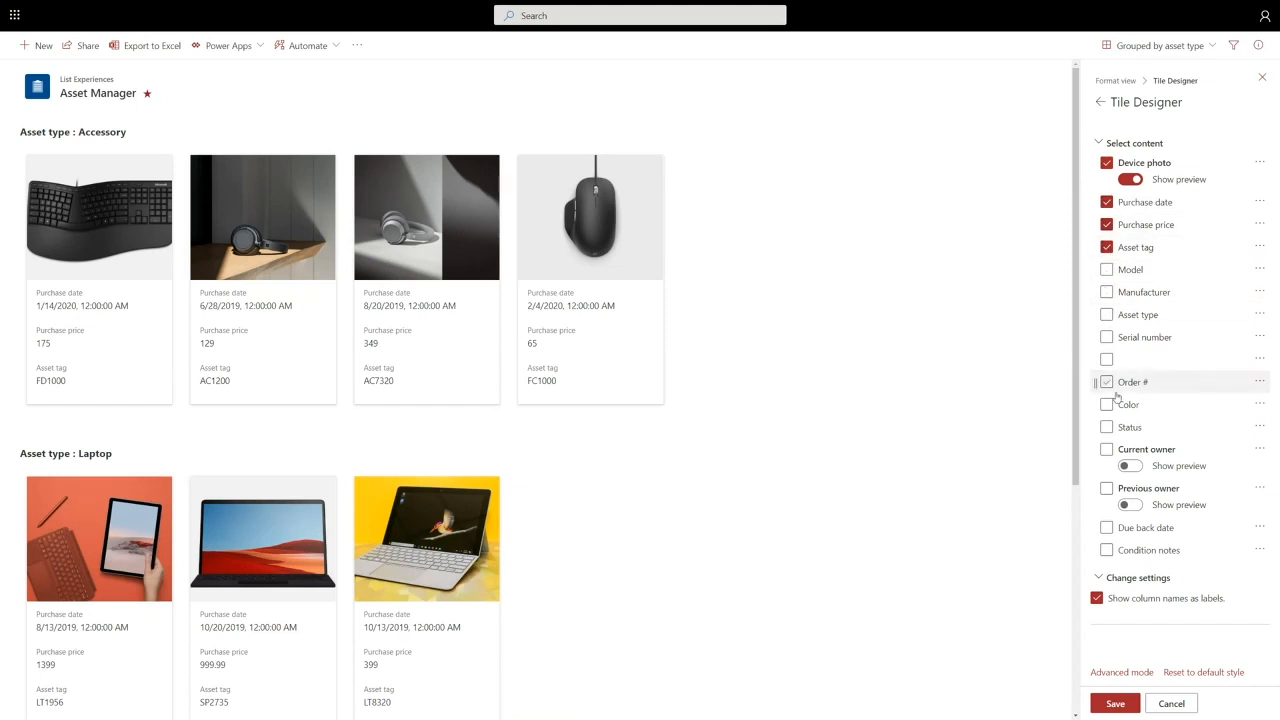
click(1115, 704)
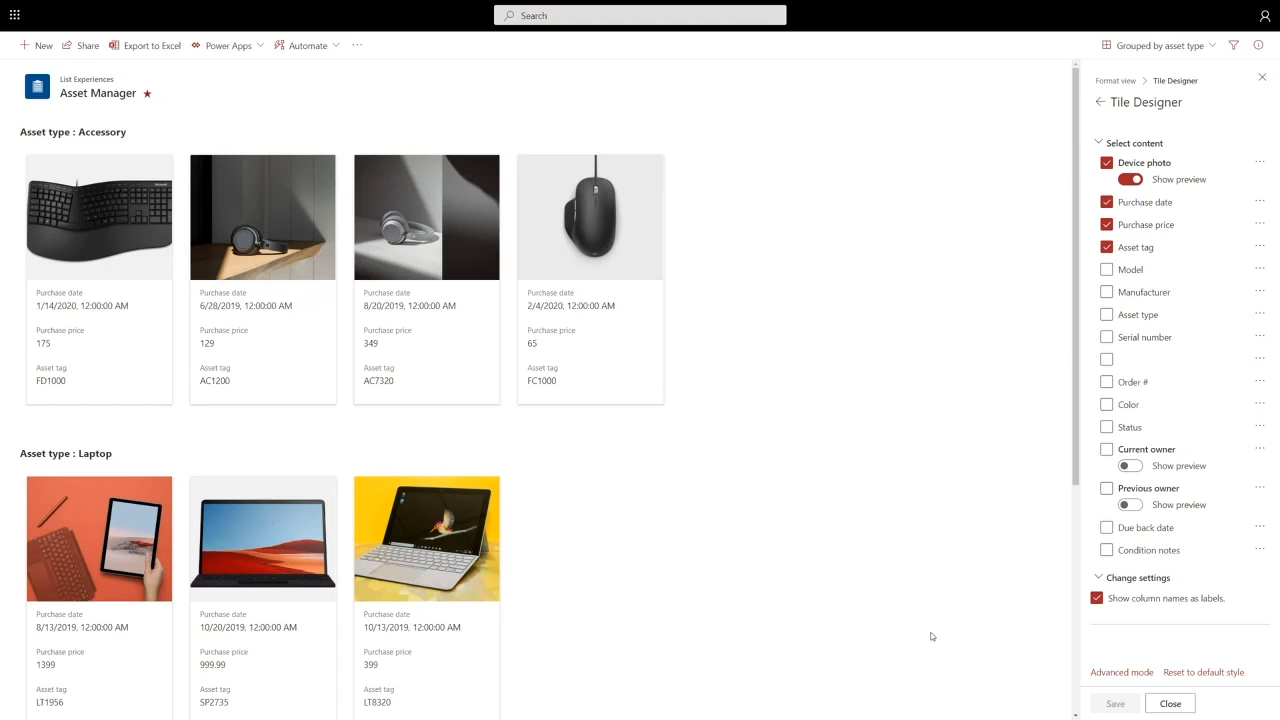
click(1262, 78)
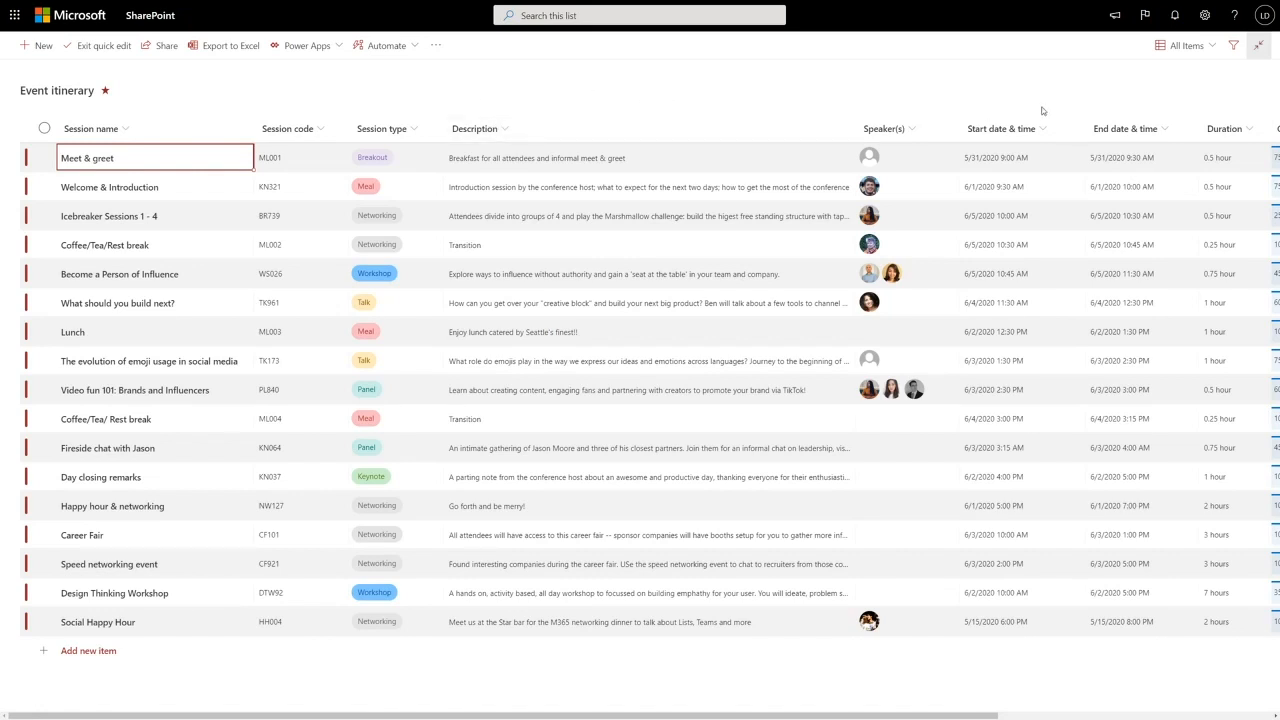
- Switch the Event itinerary list from All Items to Calendar View
click(1184, 55)
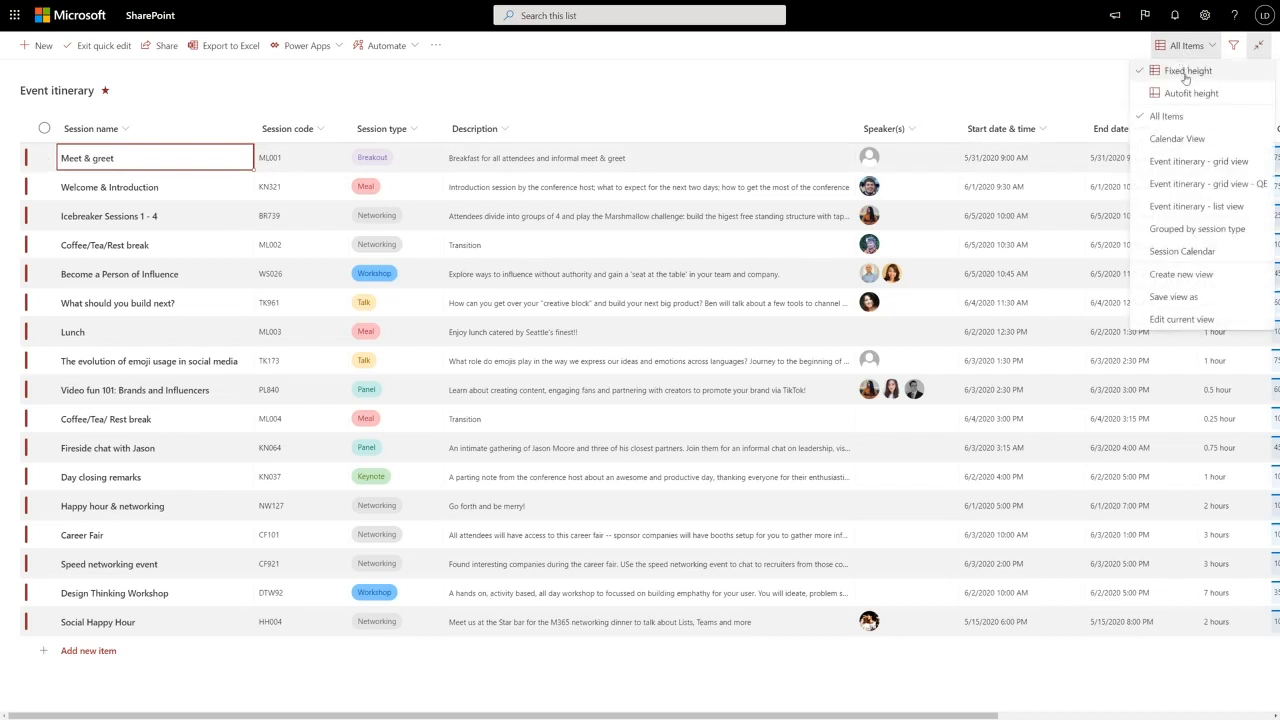
click(1198, 141)
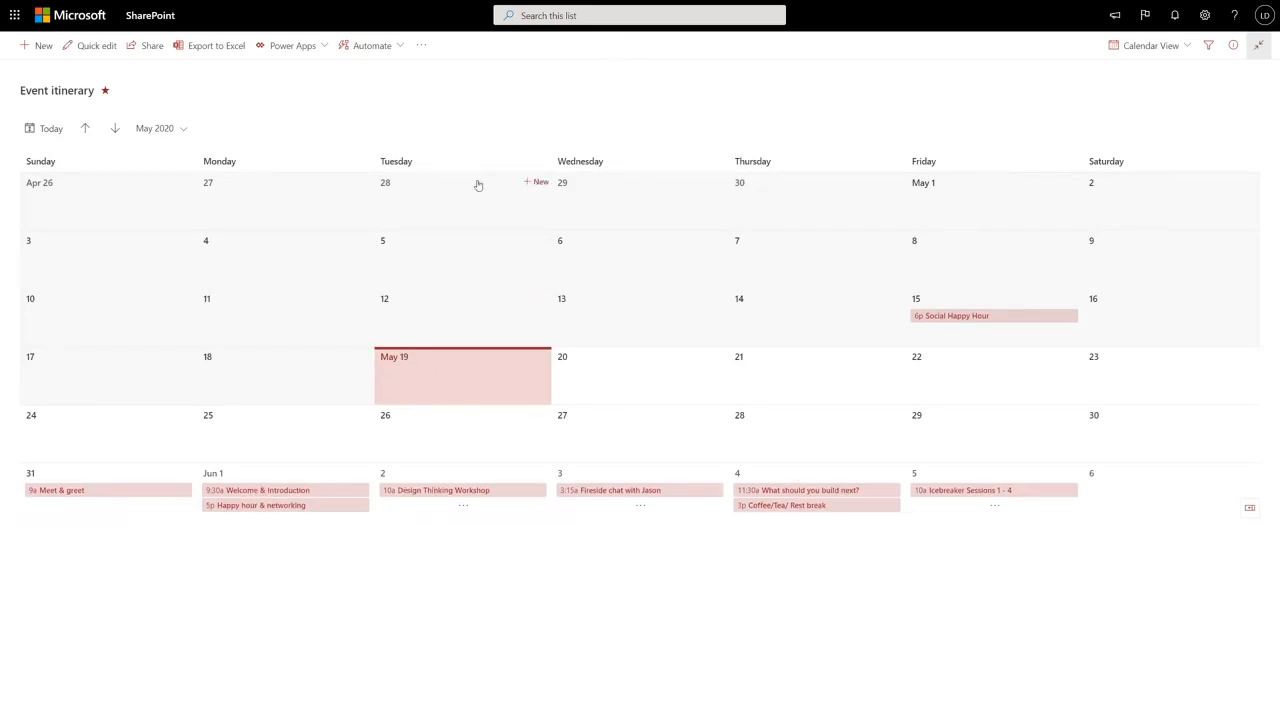
click(114, 128)
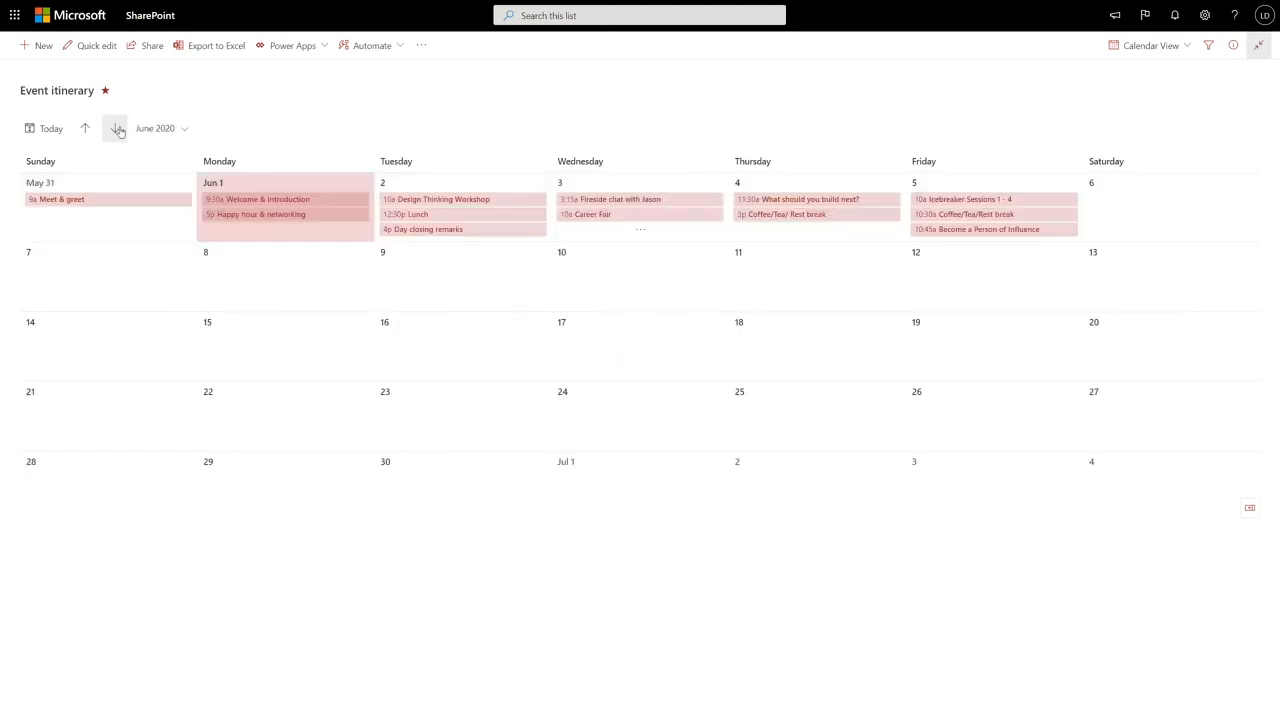
click(85, 128)
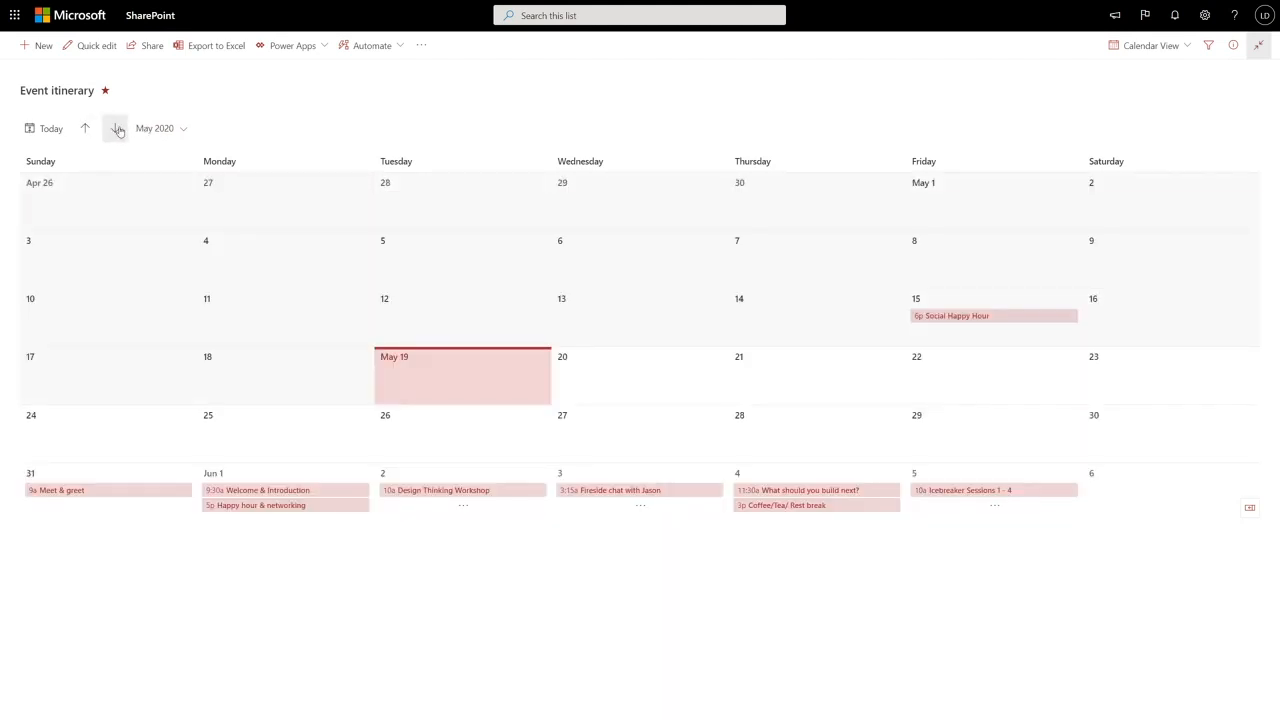
click(114, 128)
click(718, 357)
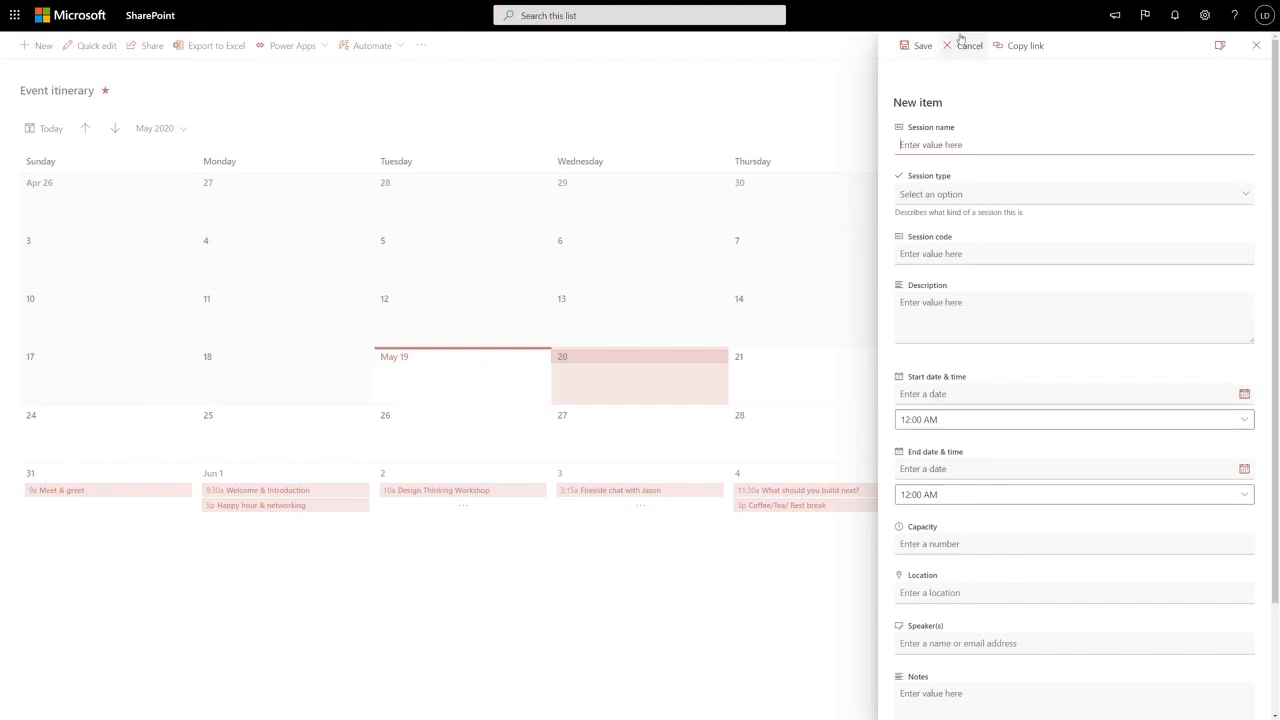
click(966, 45)
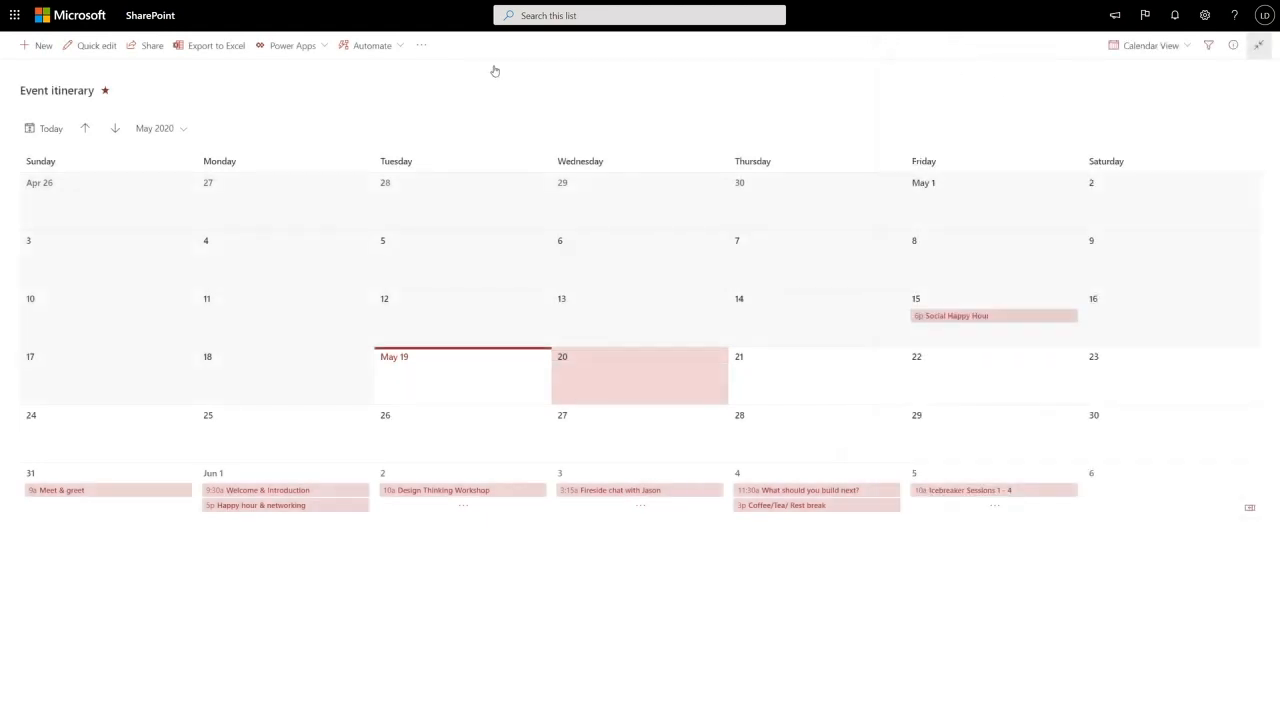
- Open the Design Thinking Workshop session on the calendar and show its form customization options
click(484, 491)
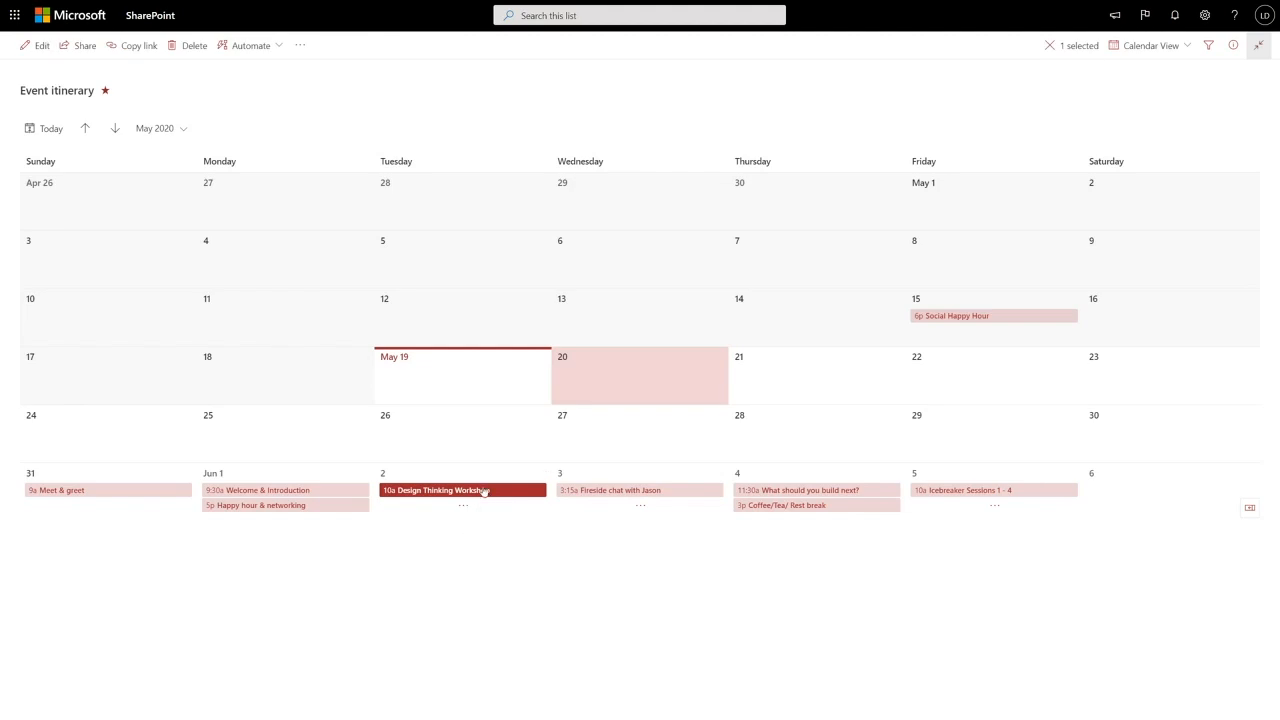
double_click(484, 491)
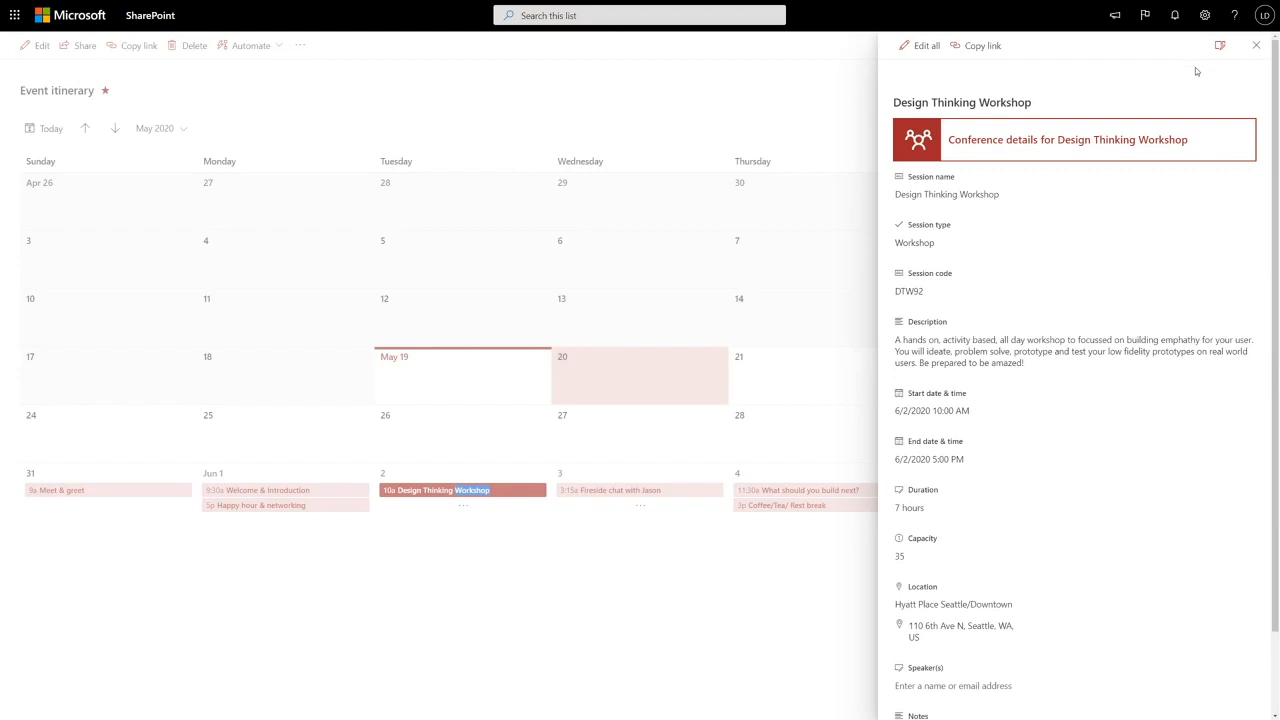
click(1221, 46)
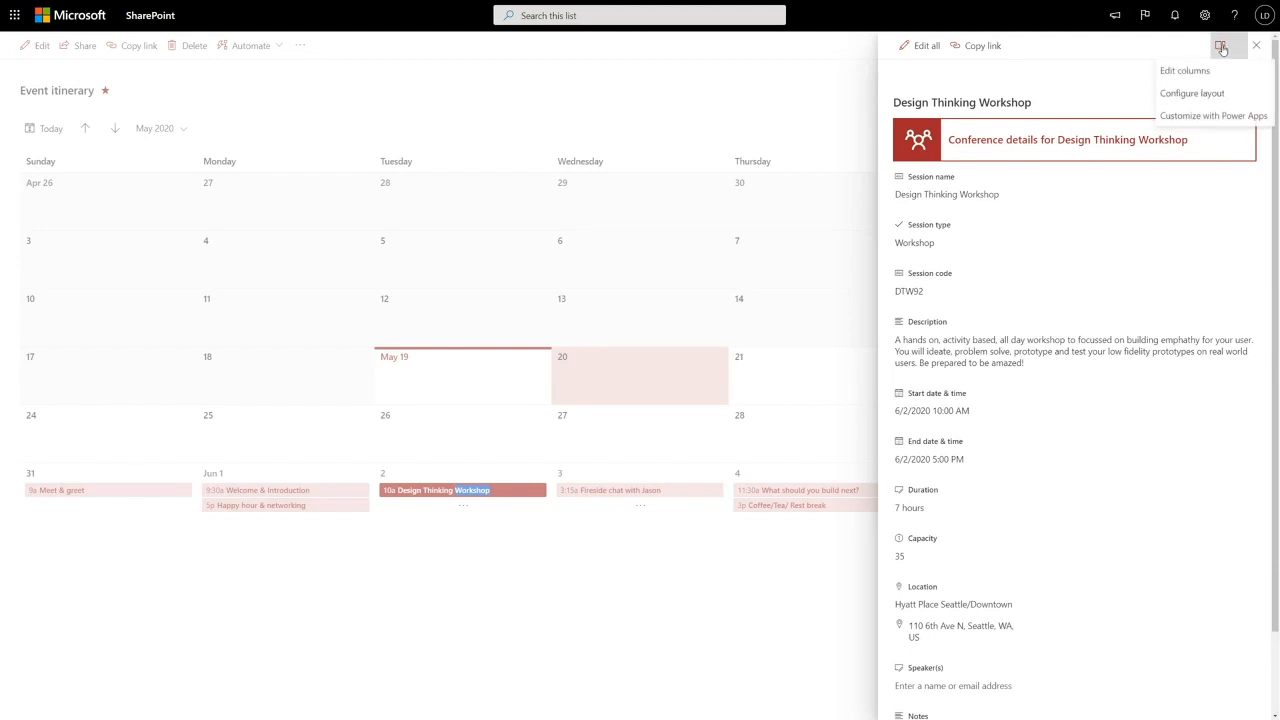
- Uncheck Duration, drag Notes directly below Capacity in the form columns, and save
click(1190, 71)
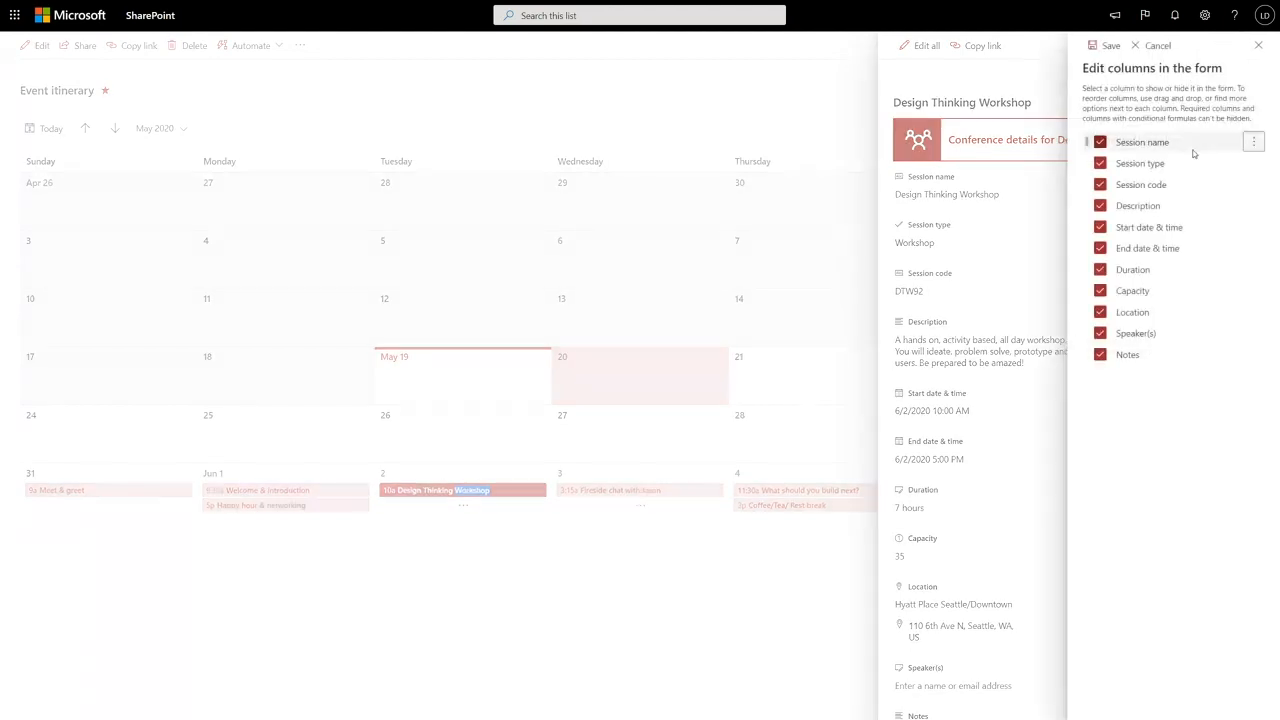
click(1100, 270)
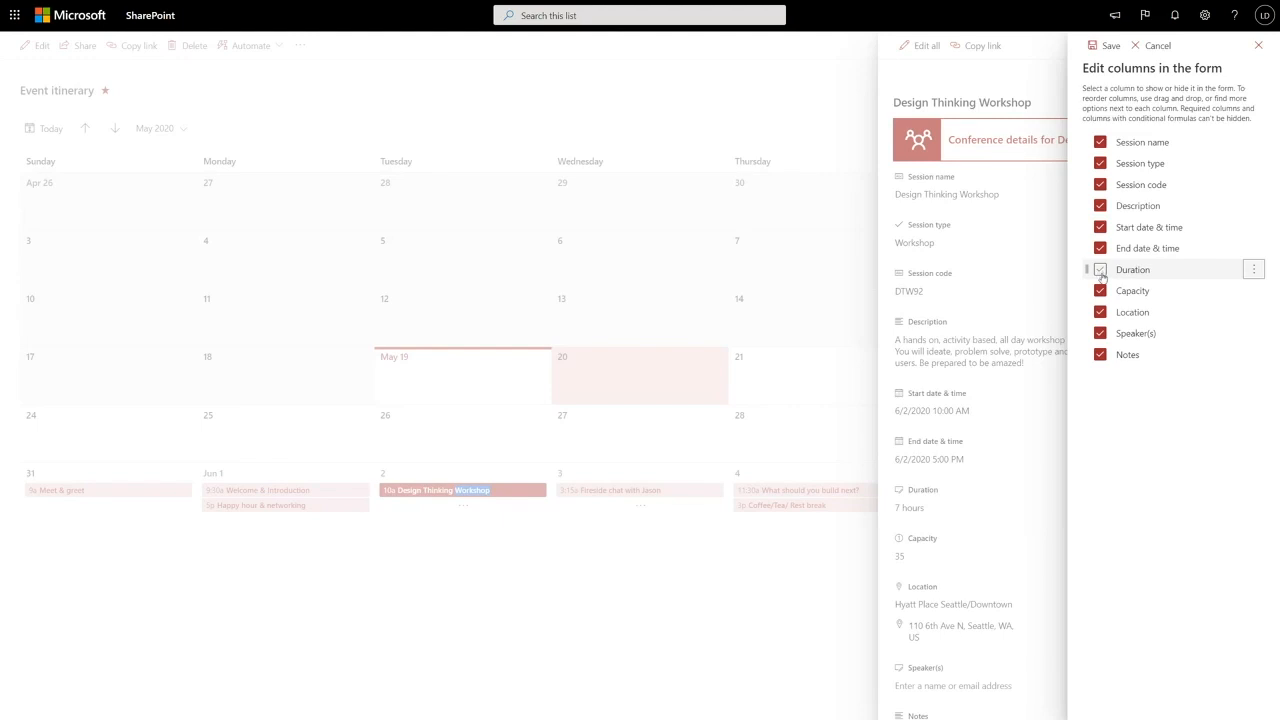
drag(1086, 355, 1088, 310)
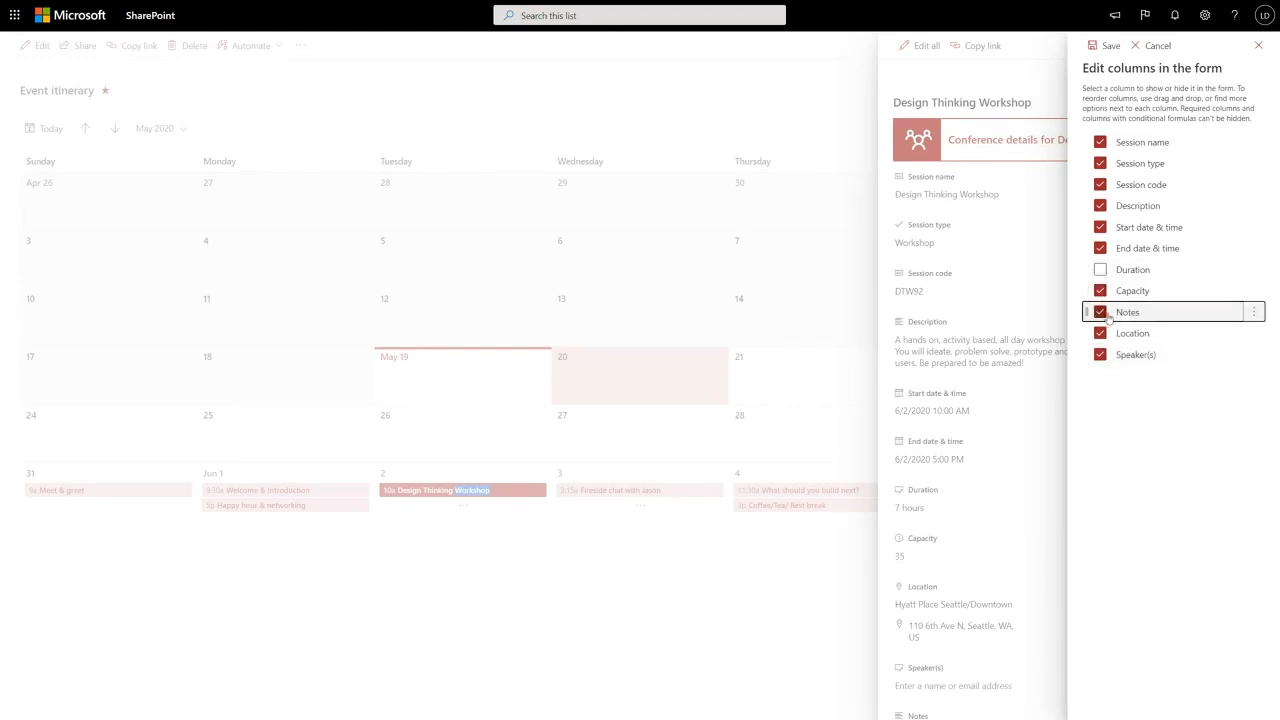
click(1100, 50)
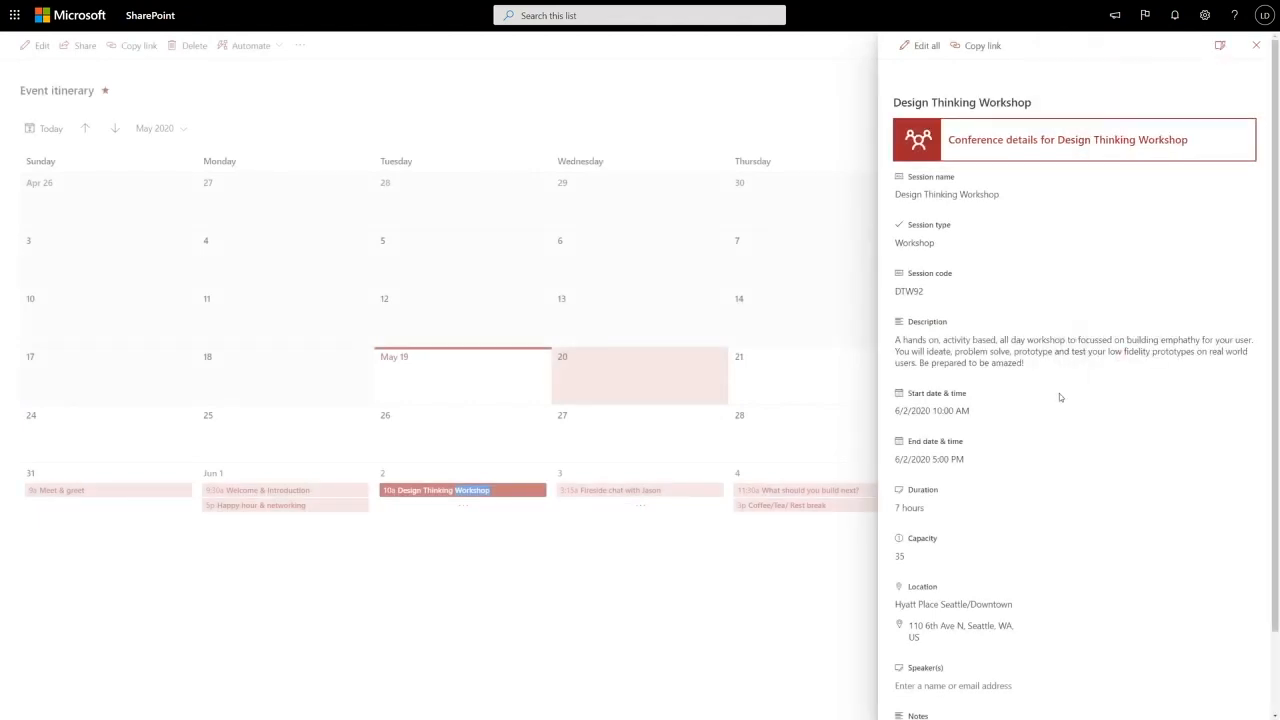
scroll(1020, 470, down, 1)
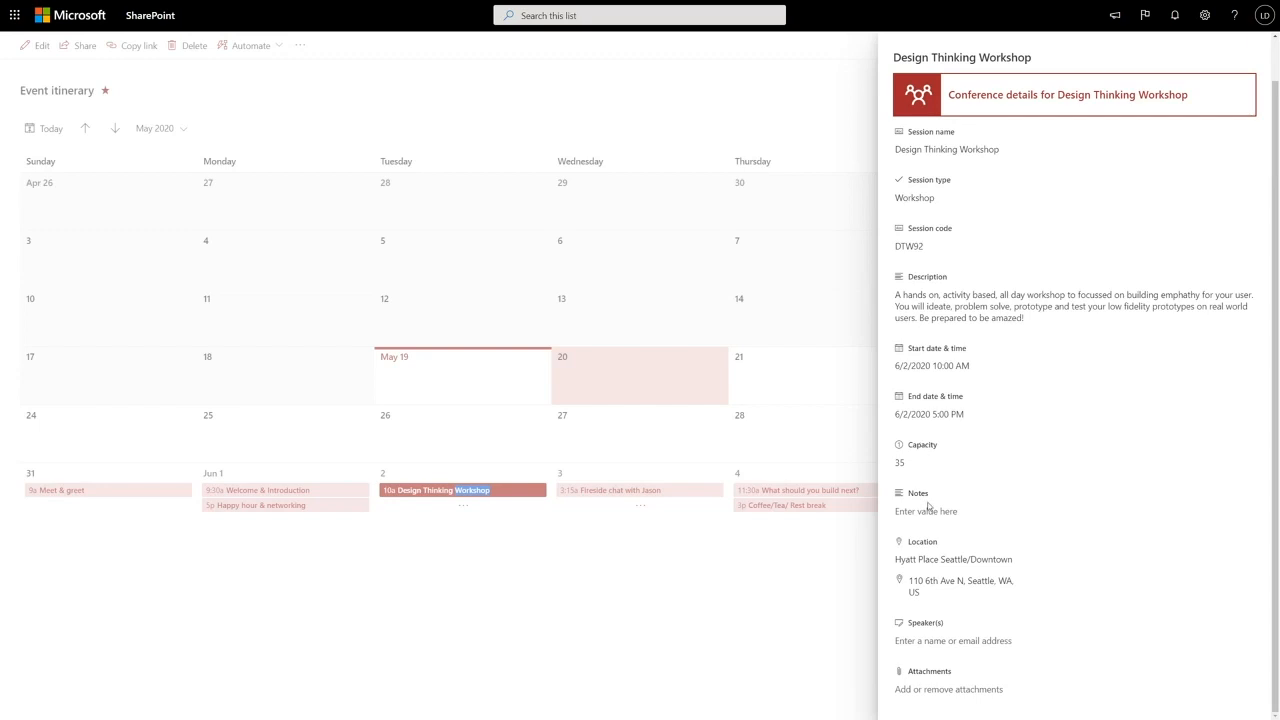
scroll(928, 515, up, 1)
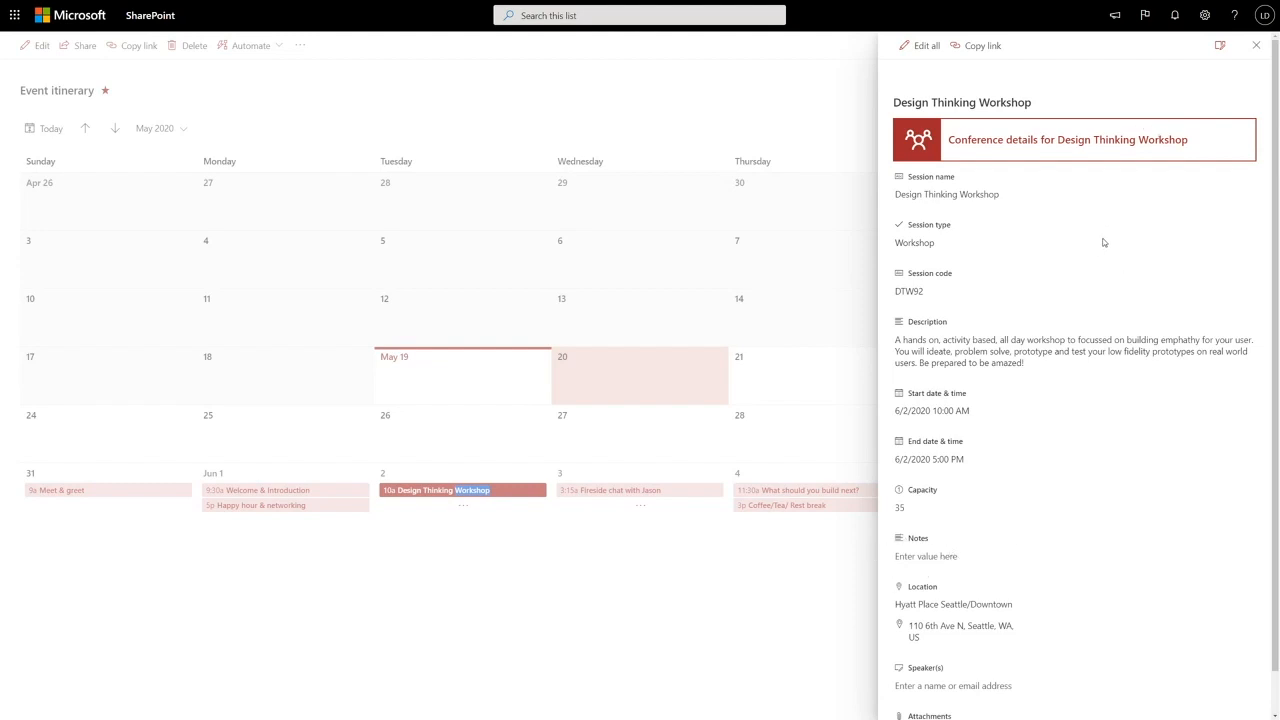
- From the form's Edit columns, open Edit conditional formula for the Notes column
click(1221, 48)
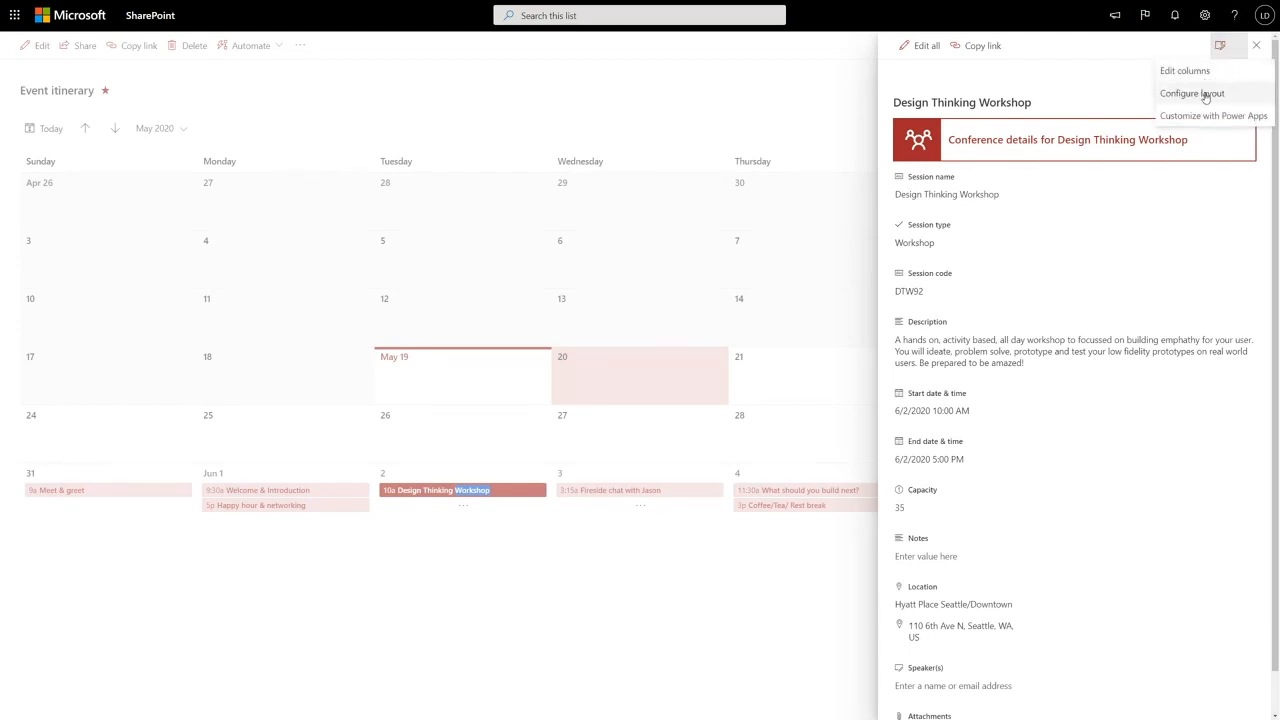
click(1205, 76)
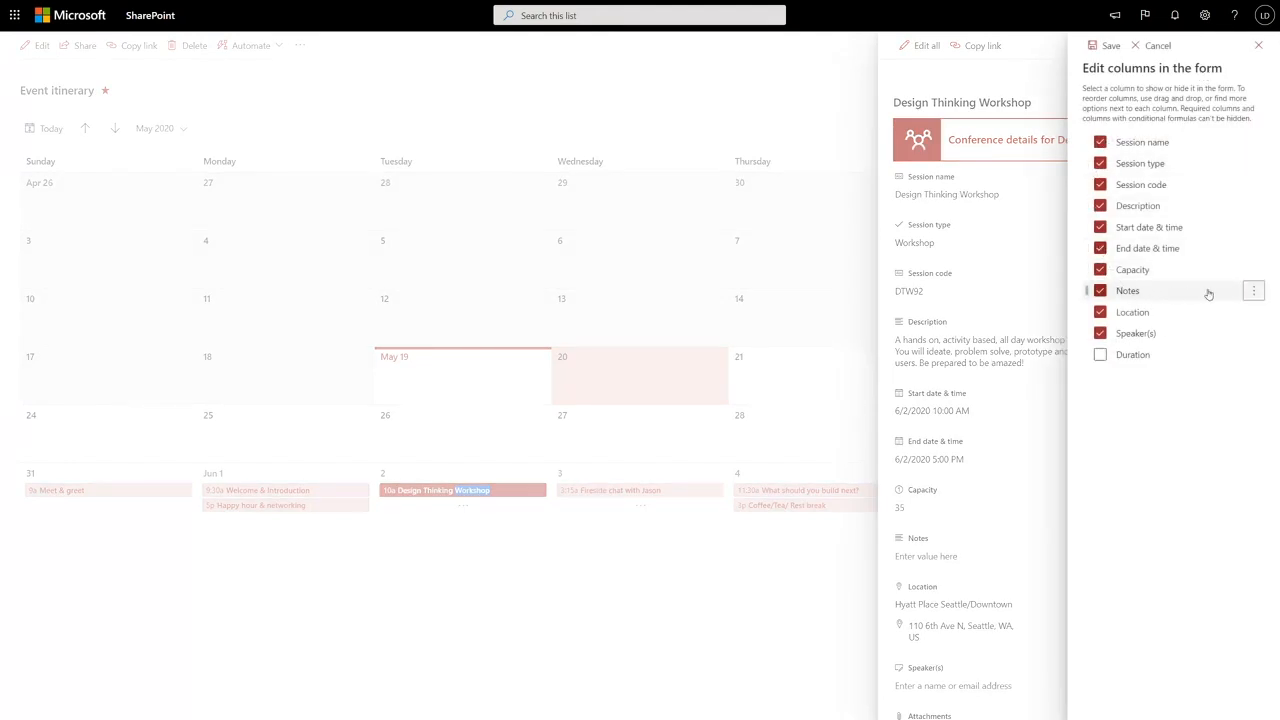
click(1252, 292)
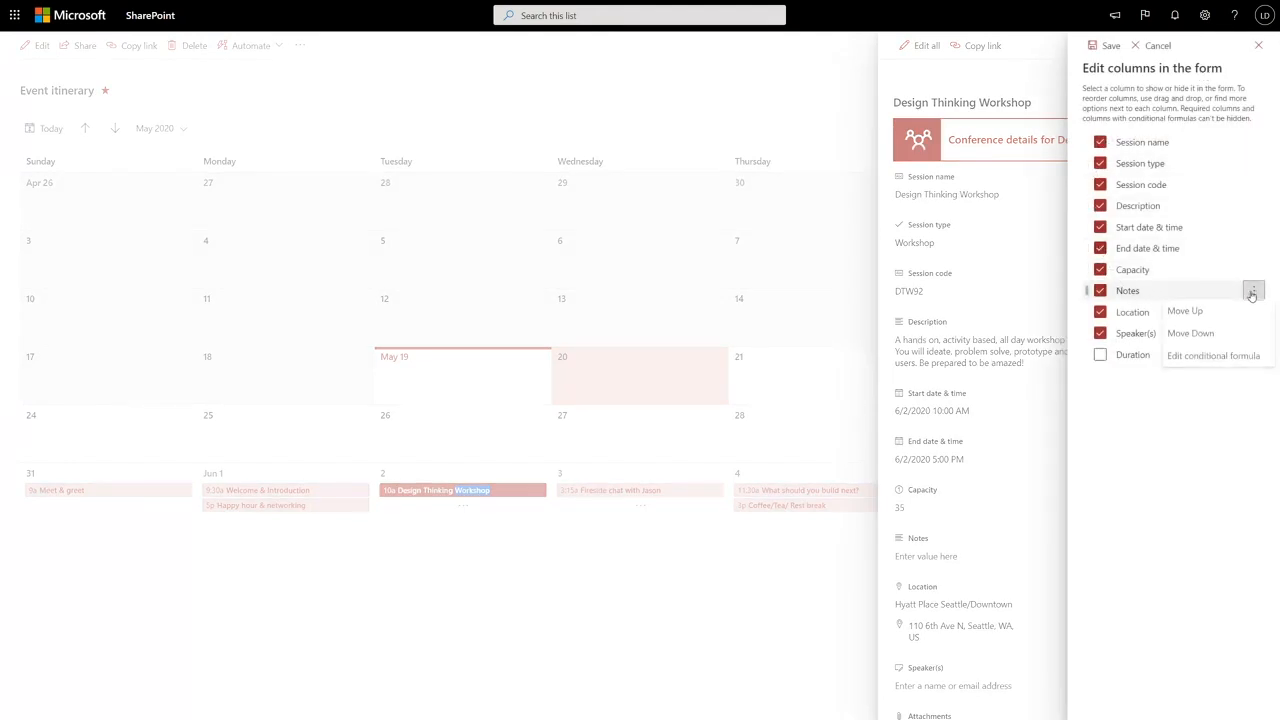
click(1235, 360)
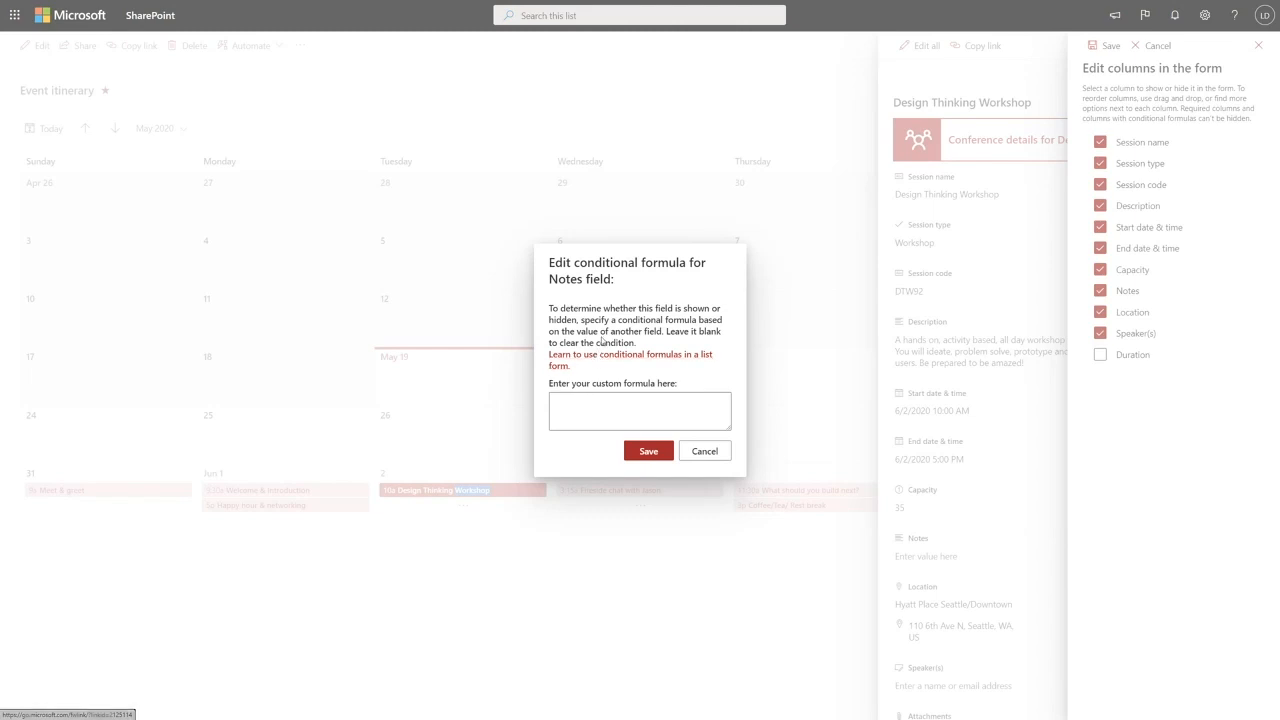
- Copy the docs' sample formula =if([$Category]=='Product Management','true','false') into the Notes formula box
click(555, 17)
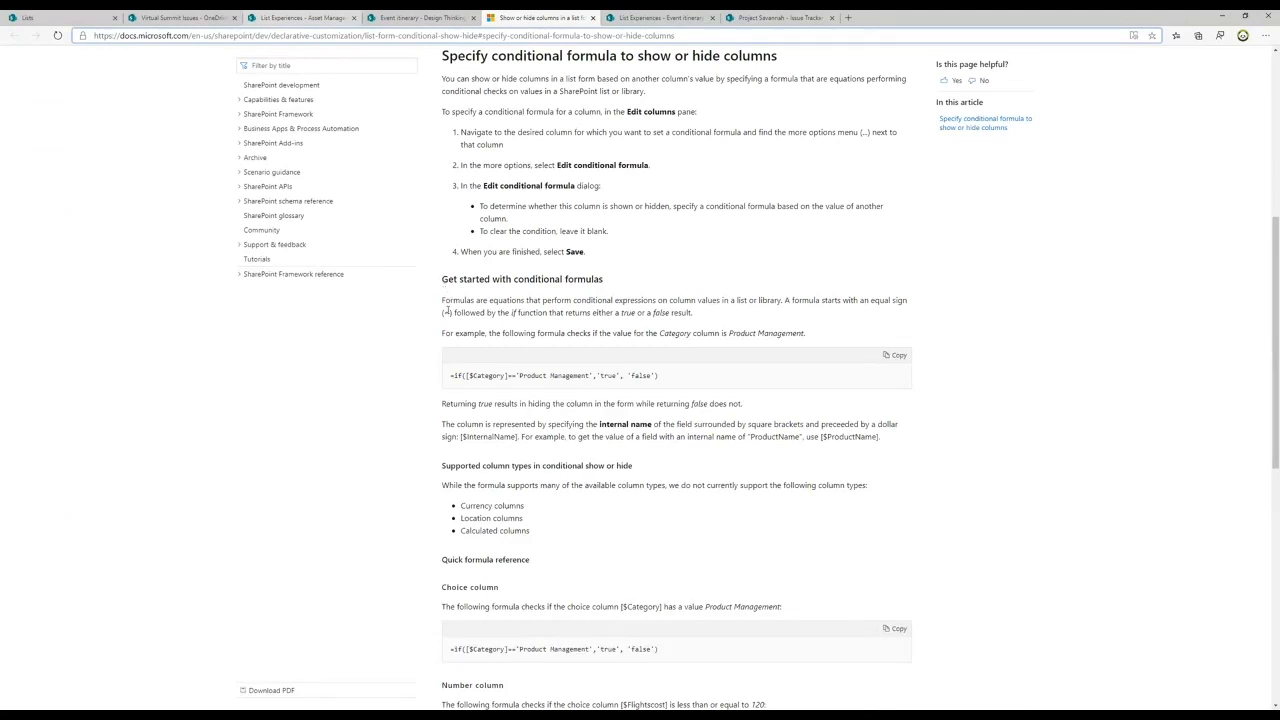
drag(450, 378, 662, 375)
key(ctrl+c)
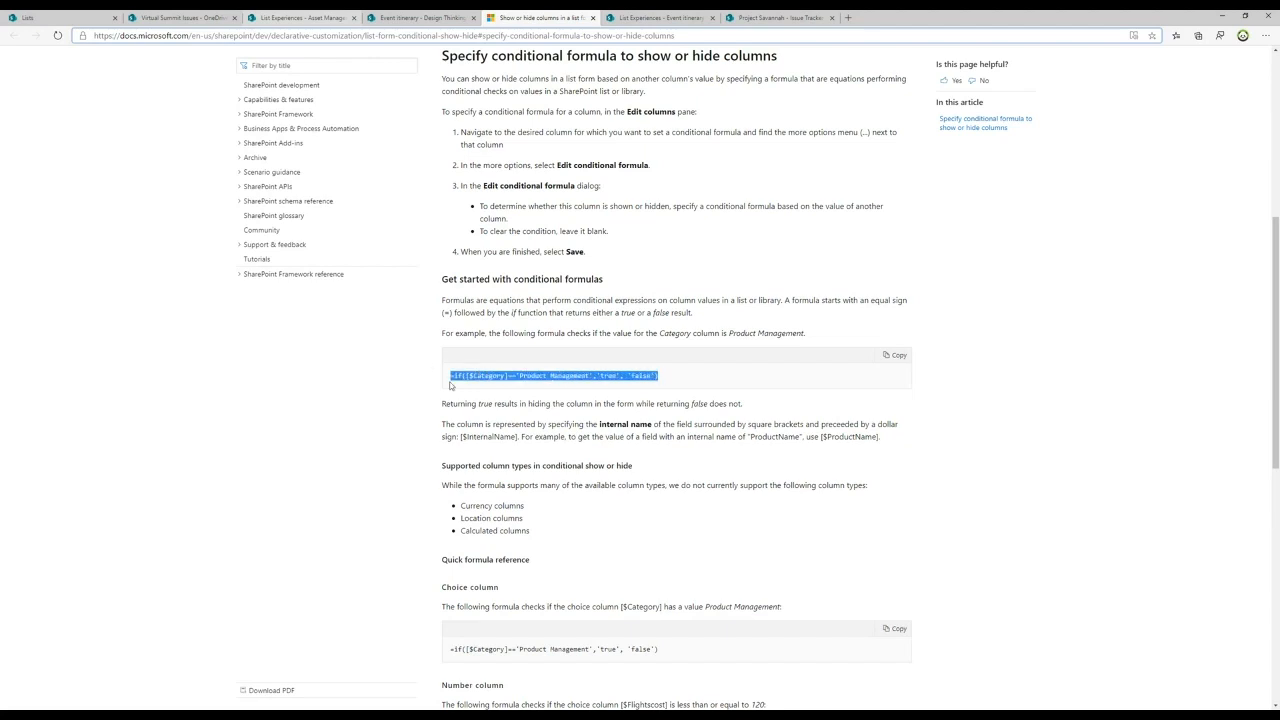
click(417, 19)
key(ctrl+v)
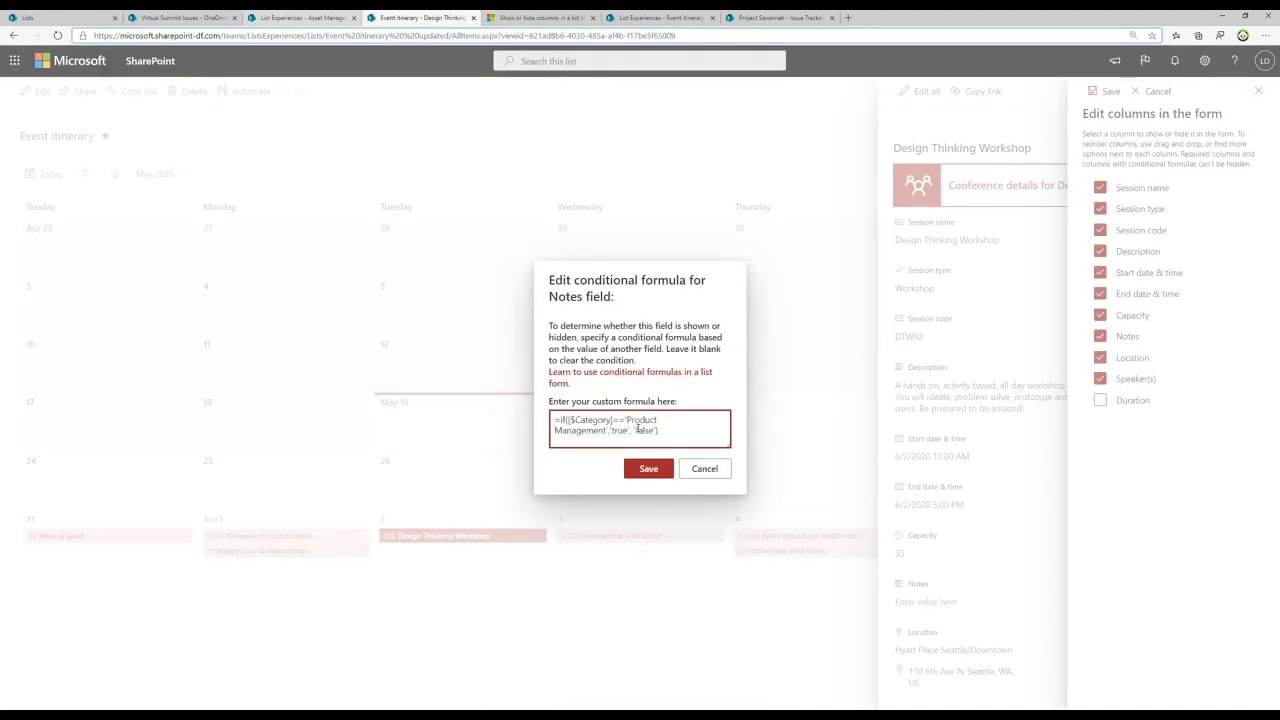
- Rewrite the Notes formula as =if([$Capacity]>50,'true','false') and save it
key(F11)
double_click(600, 401)
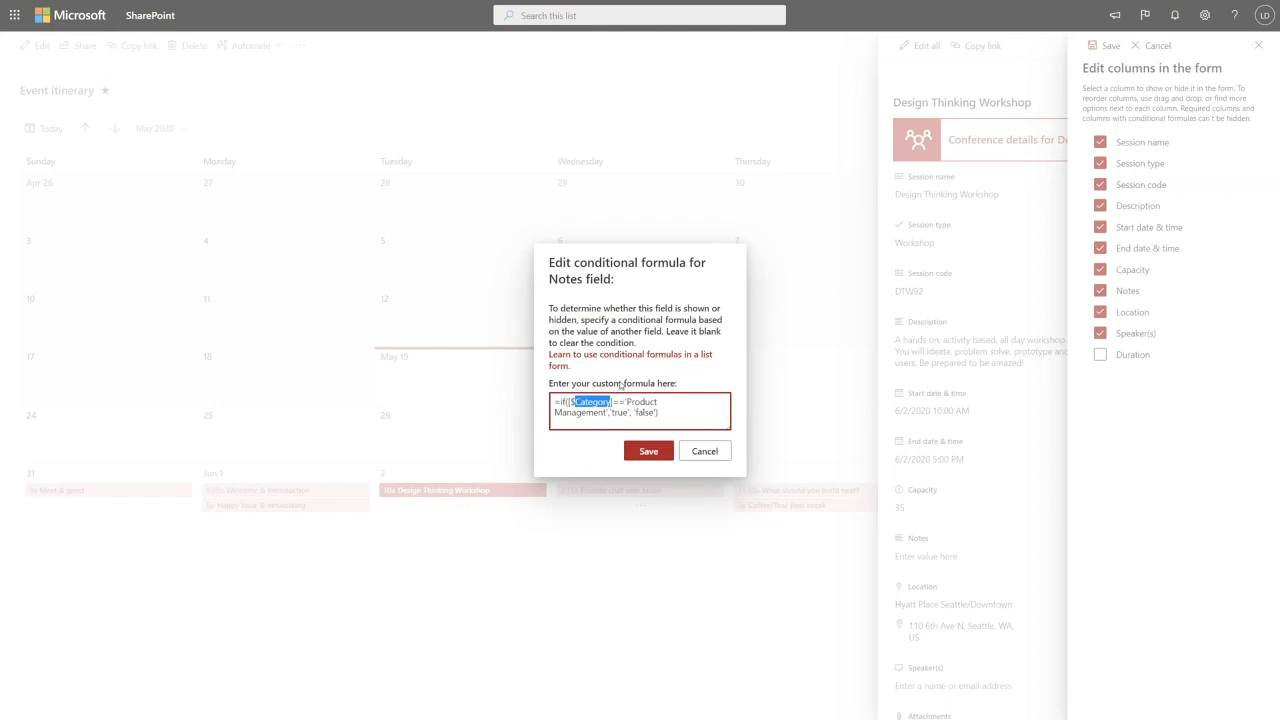
text(Capacity)
key(shift+Right)
key(shift+Right)
text(>)
key(shift+Right)
key(shift+Right)
key(shift+Right)
key(shift+Right)
key(shift+Right)
key(shift+Right)
key(shift+Right)
key(shift+Right)
key(shift+Right)
key(shift+Right)
key(shift+Right)
key(shift+Right)
key(shift+Right)
key(shift+Right)
key(shift+Right)
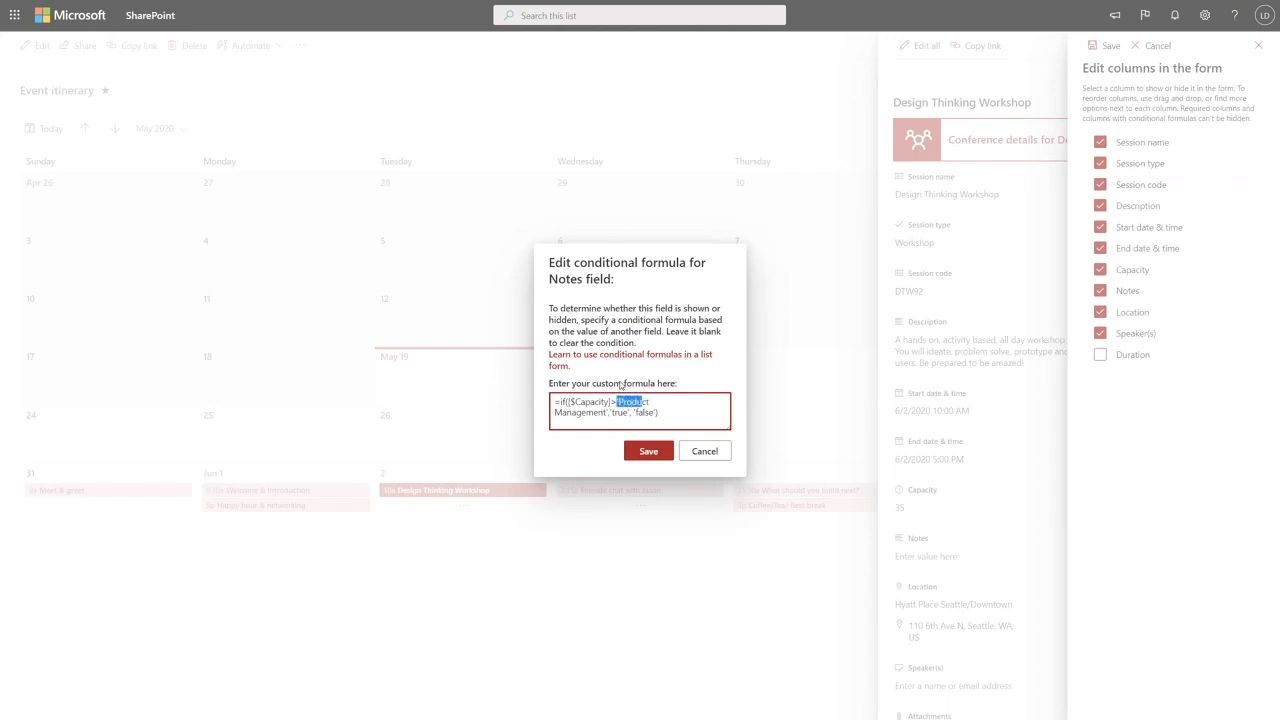
key(shift+Right)
key(shift+Right)
key(shift+Right)
key(shift+Right)
text(50)
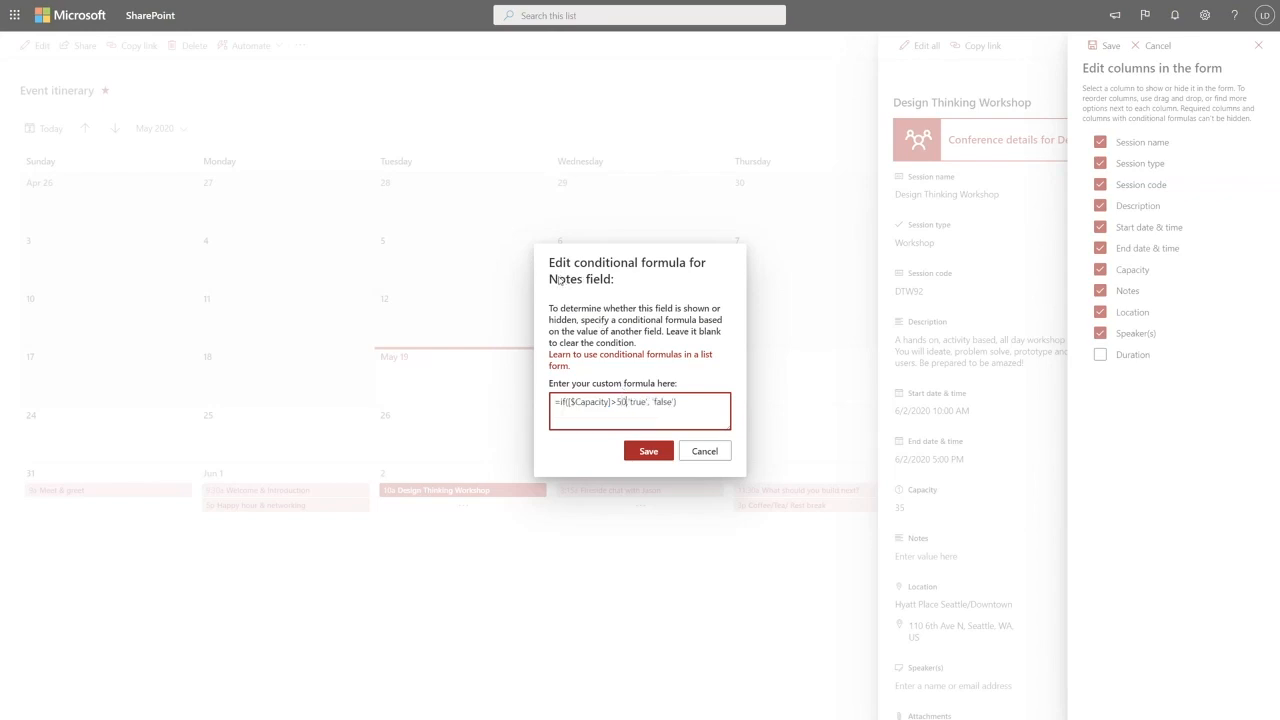
click(657, 455)
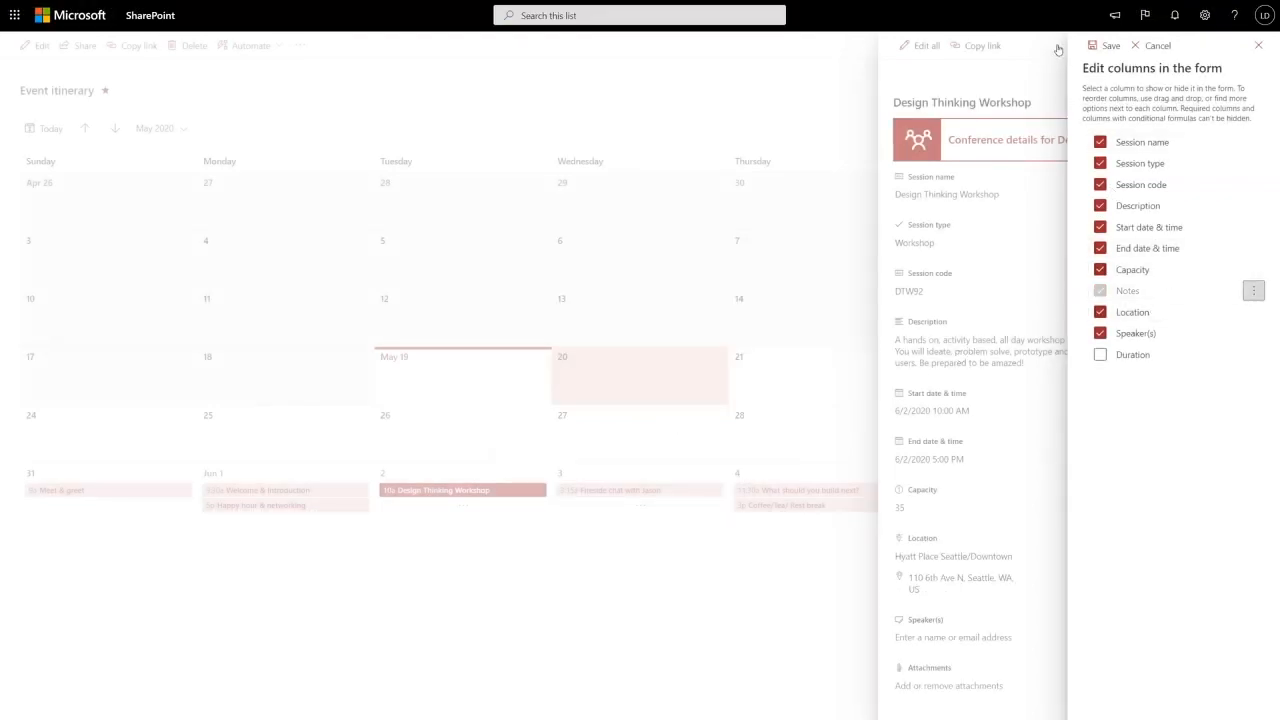
- Save the form column settings and re-enter the workshop's Capacity as 35
click(1105, 46)
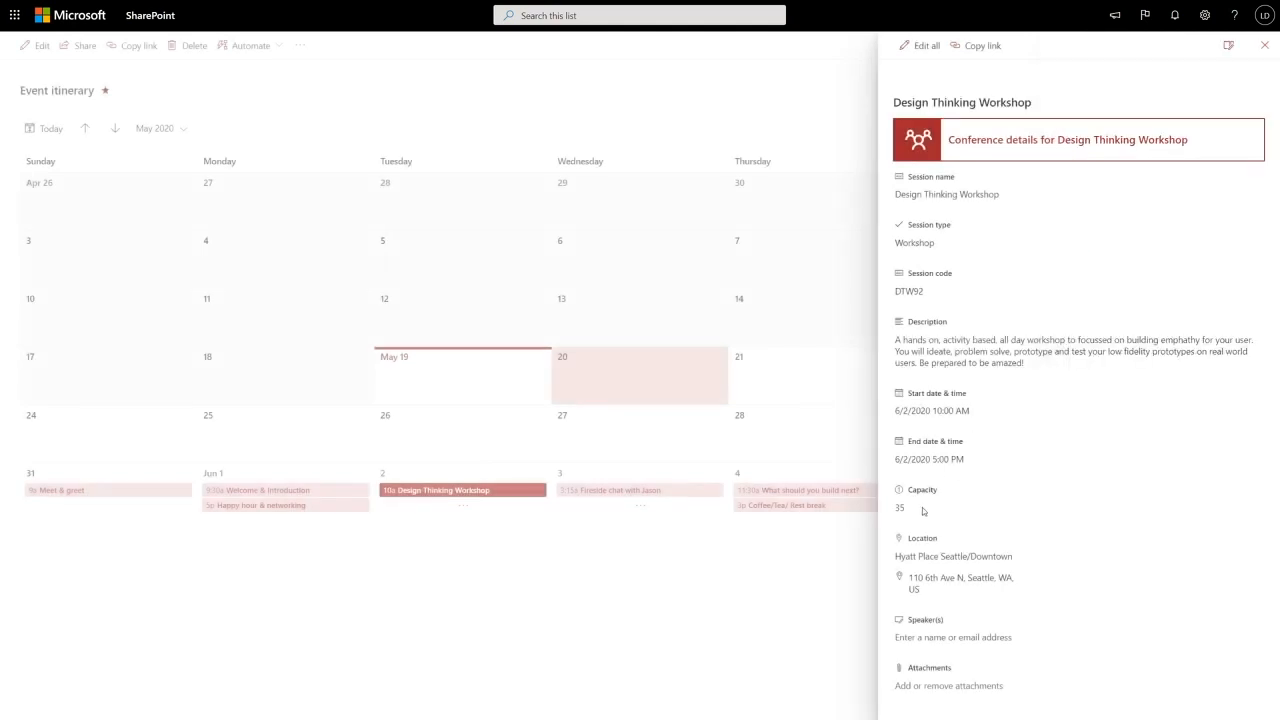
click(910, 507)
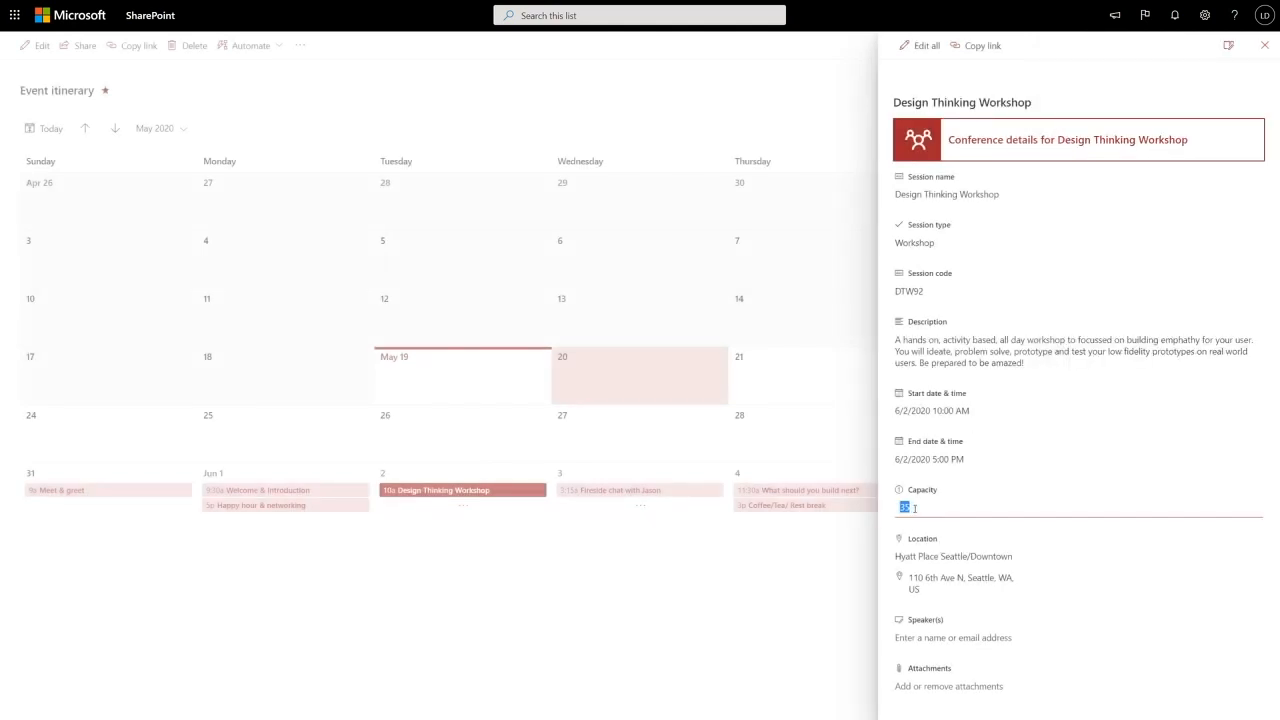
text(35)
key(Return)
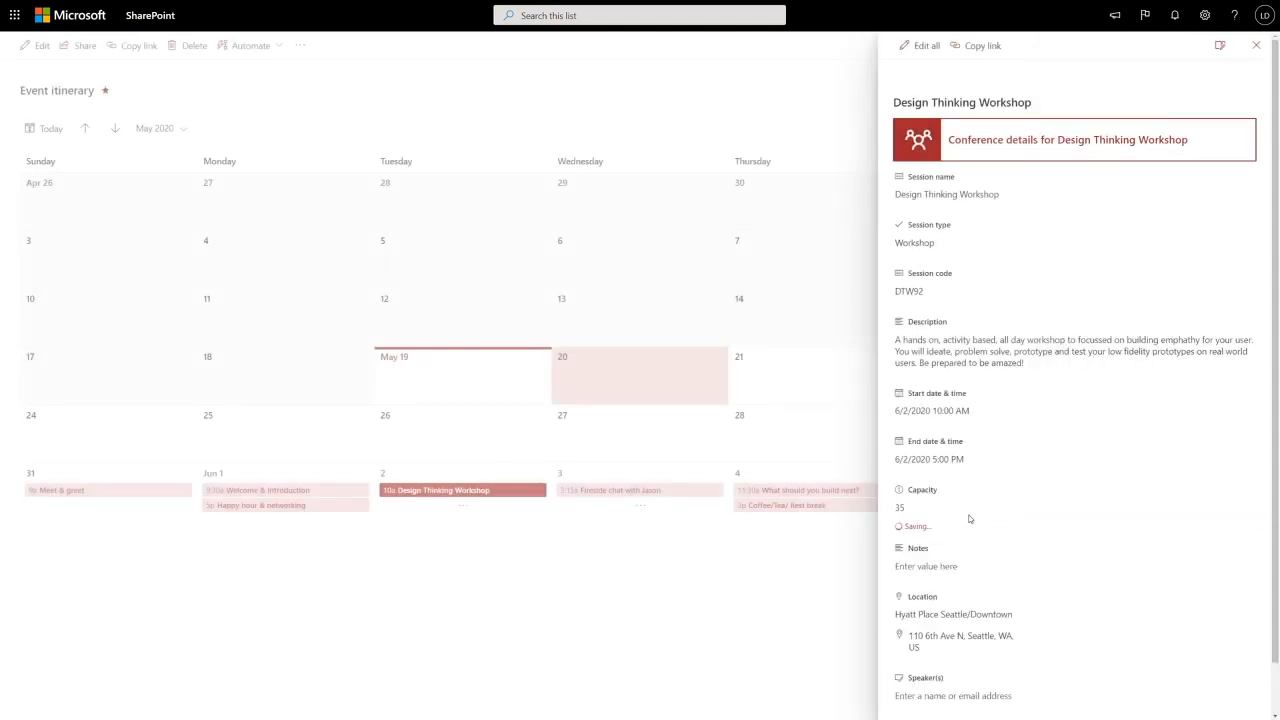
- Enter 'Order snacks!' in the Design Thinking Workshop's Notes field
click(920, 561)
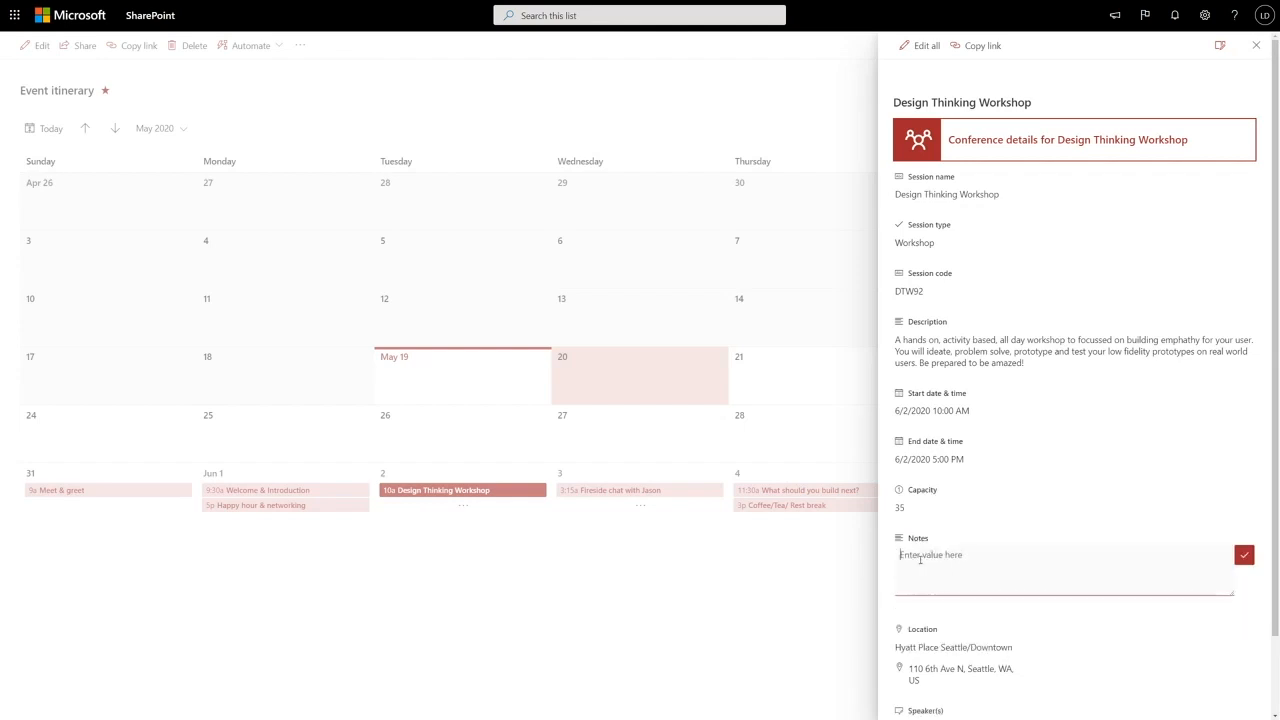
text(Order snacks!)
click(1244, 555)
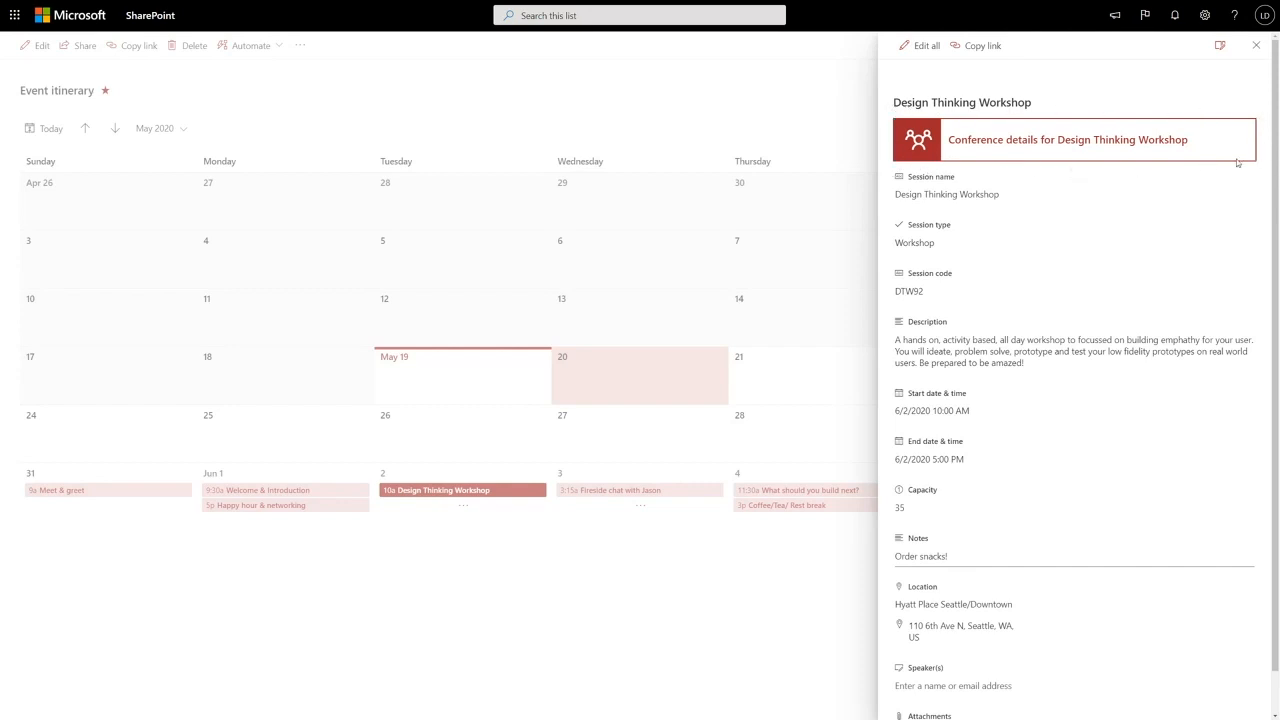
click(1219, 46)
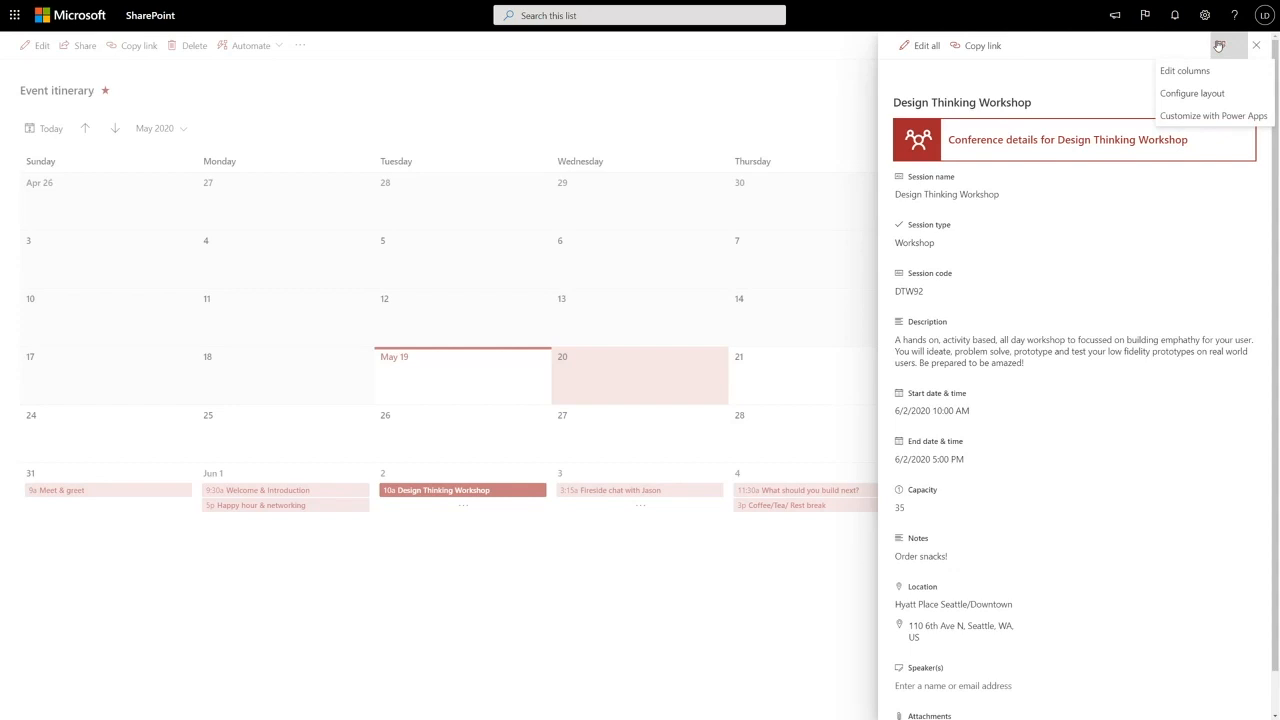
- Open Configure layout and review the existing header JSON
click(1215, 96)
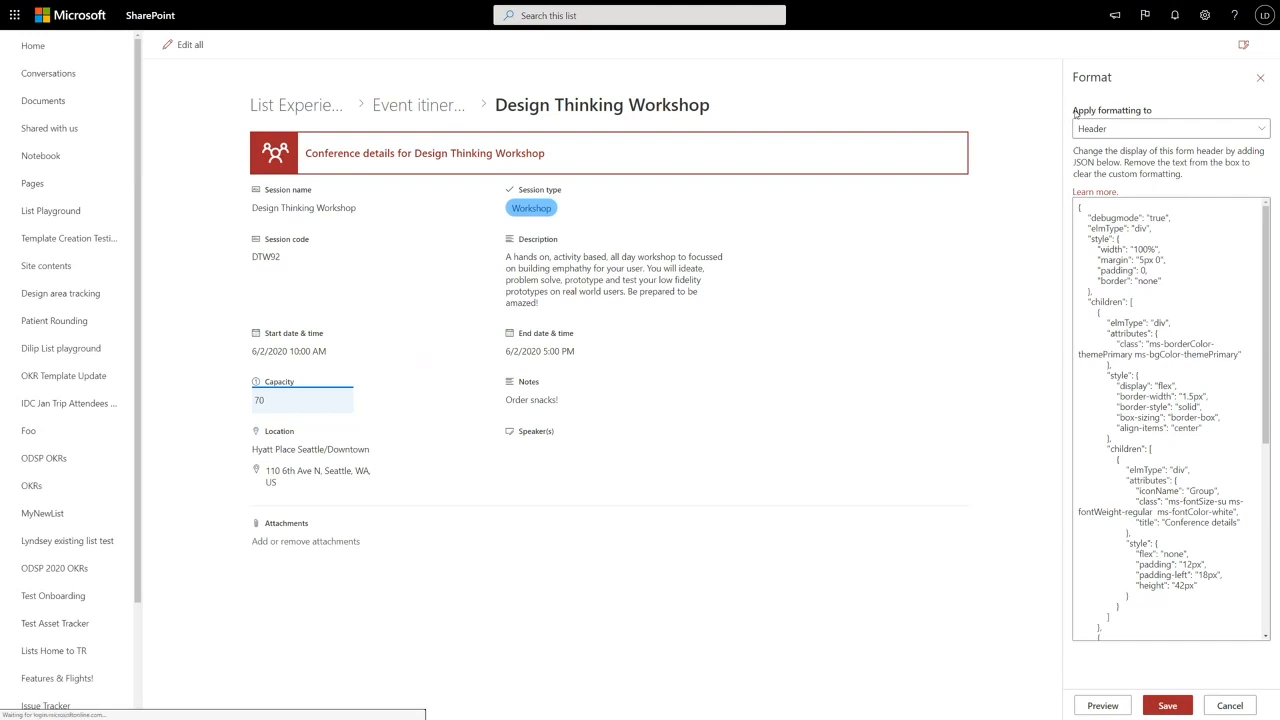
click(1090, 128)
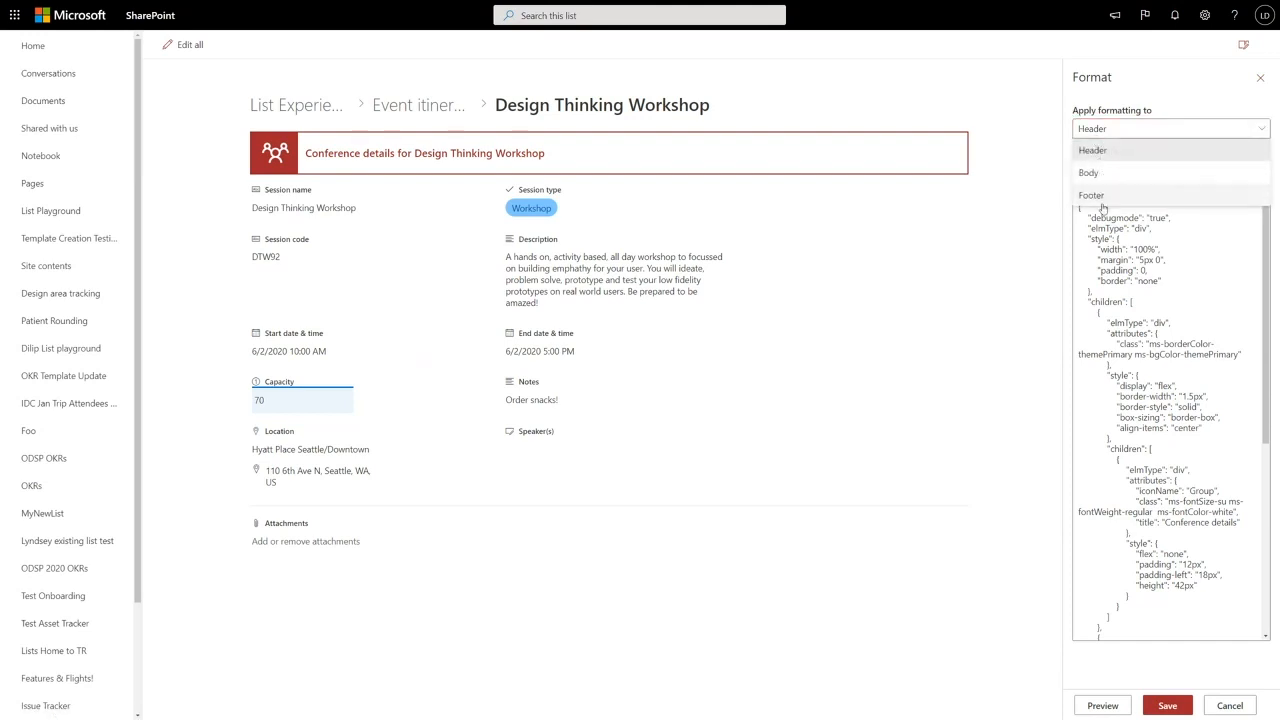
click(1121, 150)
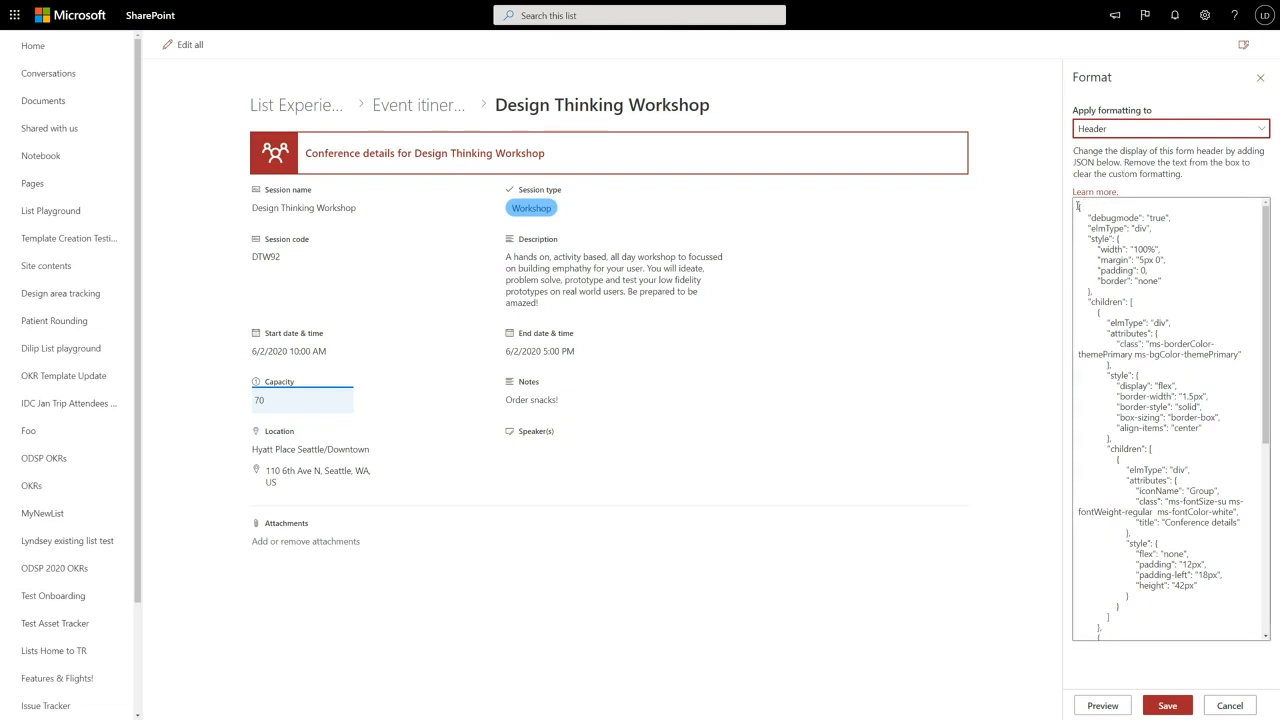
drag(1078, 206, 1136, 532)
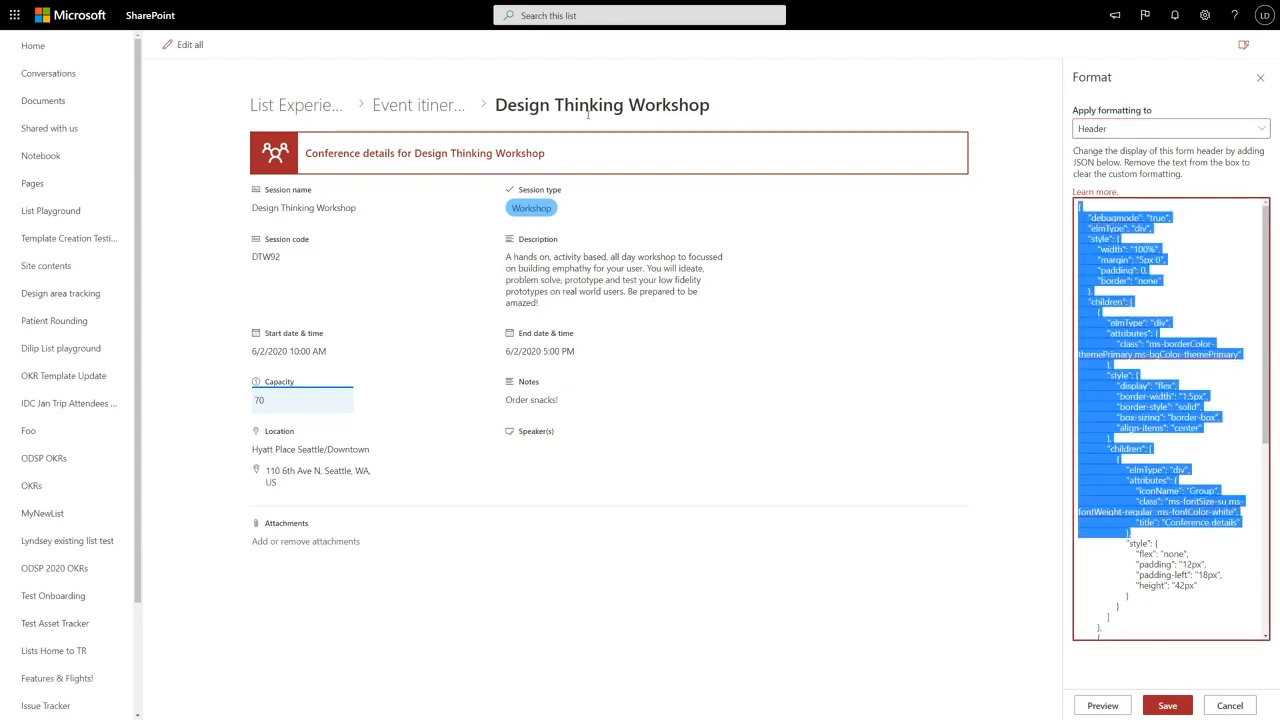
scroll(1150, 290, down, 5)
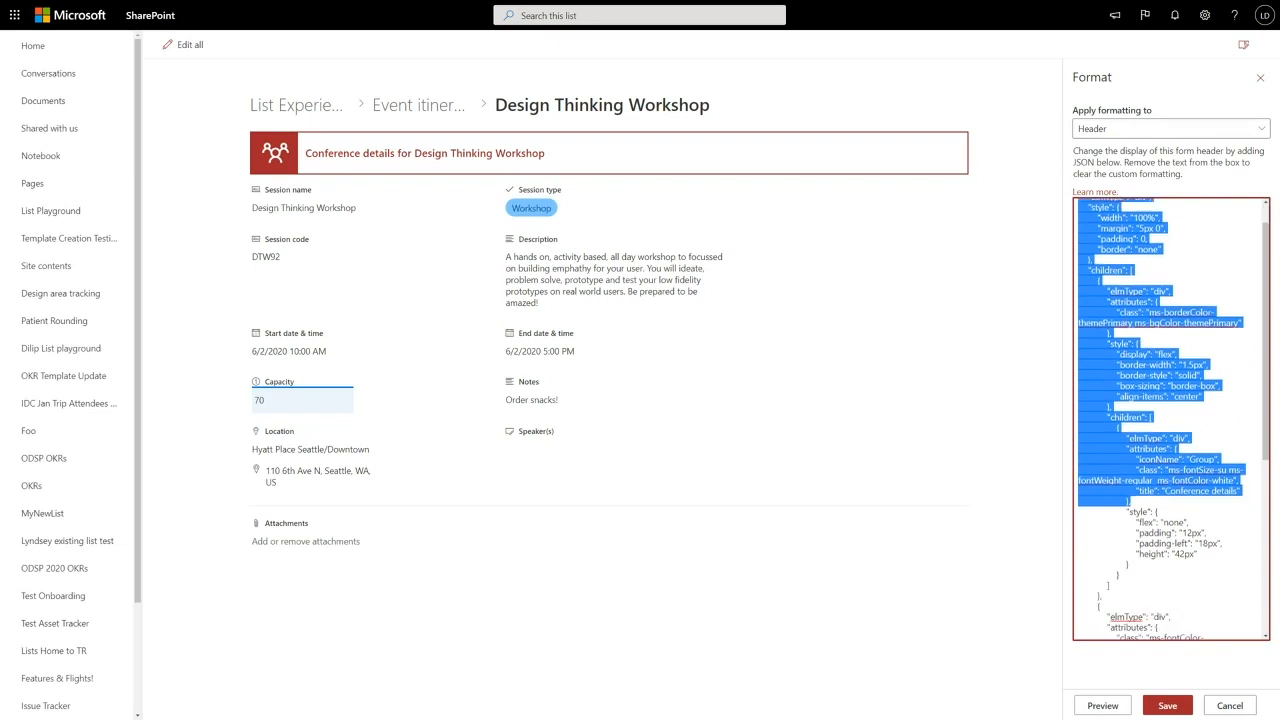
- Switch formatting to Footer, paste the aka.ms/conferences footer JSON, and preview it
click(1122, 128)
click(1091, 195)
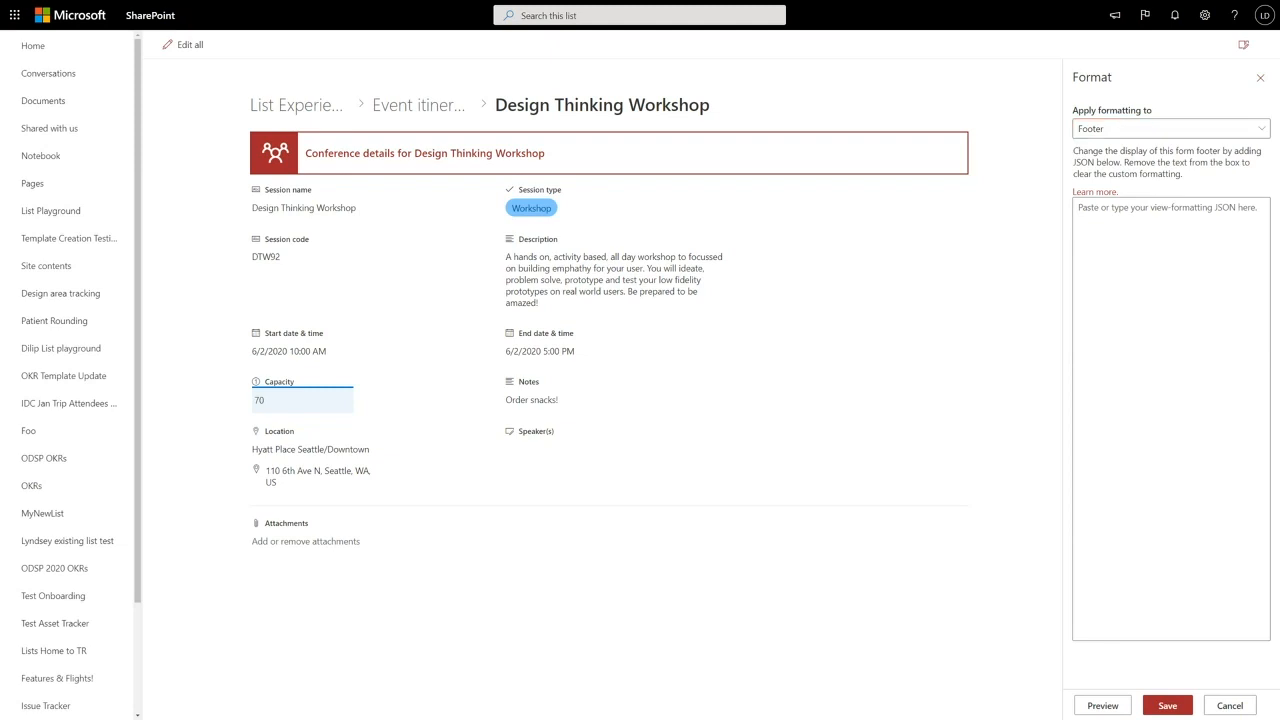
click(1106, 246)
key(ctrl+v)
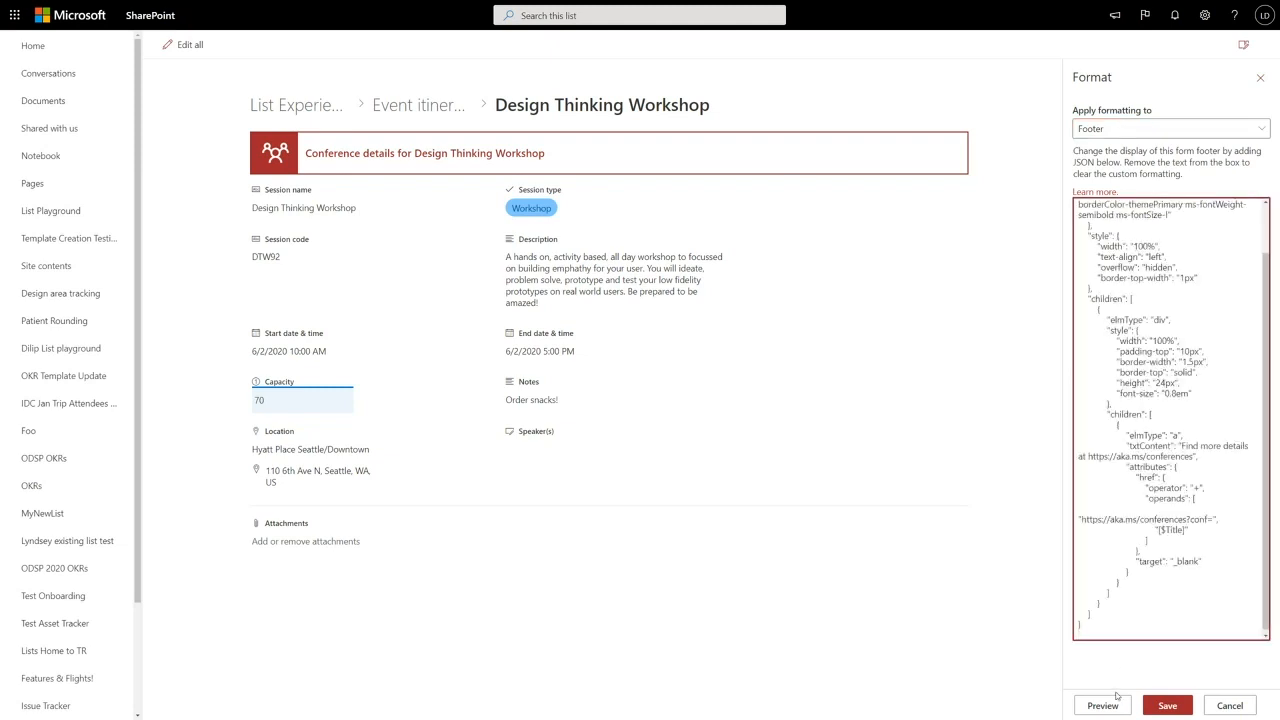
click(1110, 705)
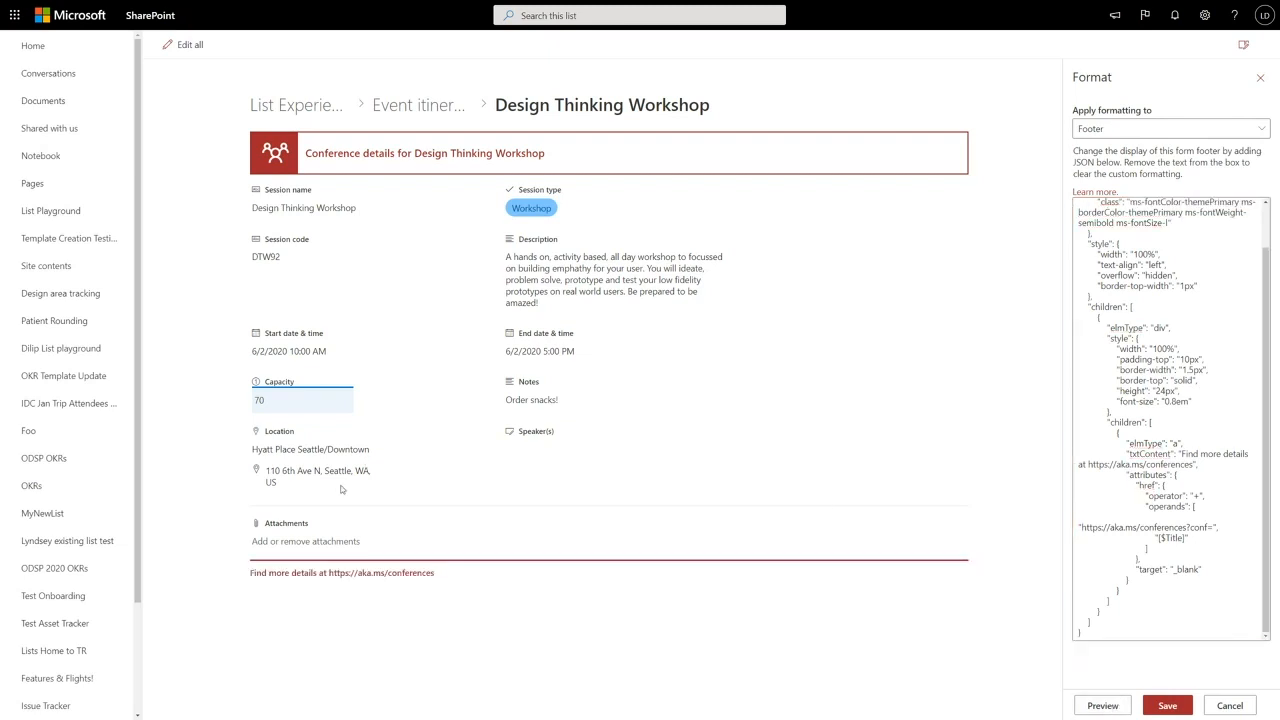